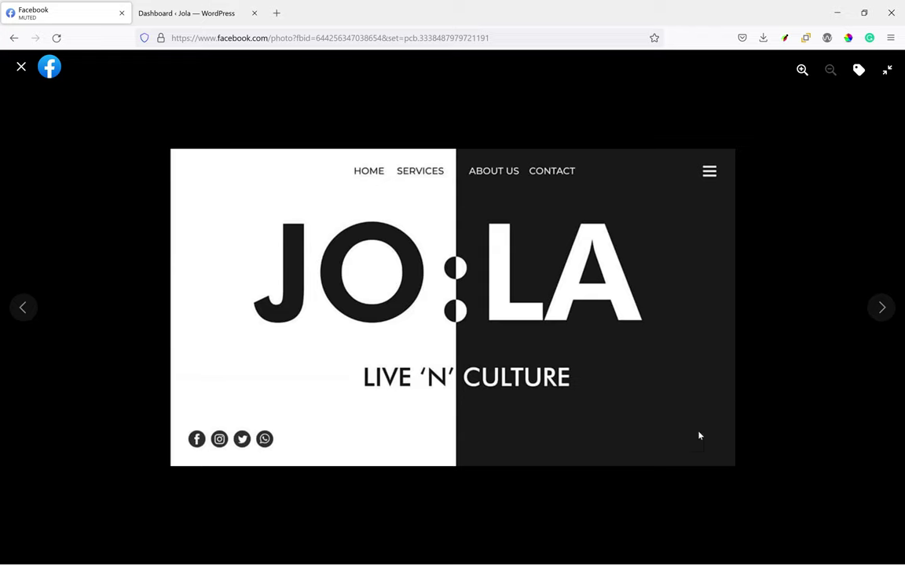
Compare the JO:LA mobile and desktop mockups, then switch to the Jola WordPress dashboard
left_click(882, 309)
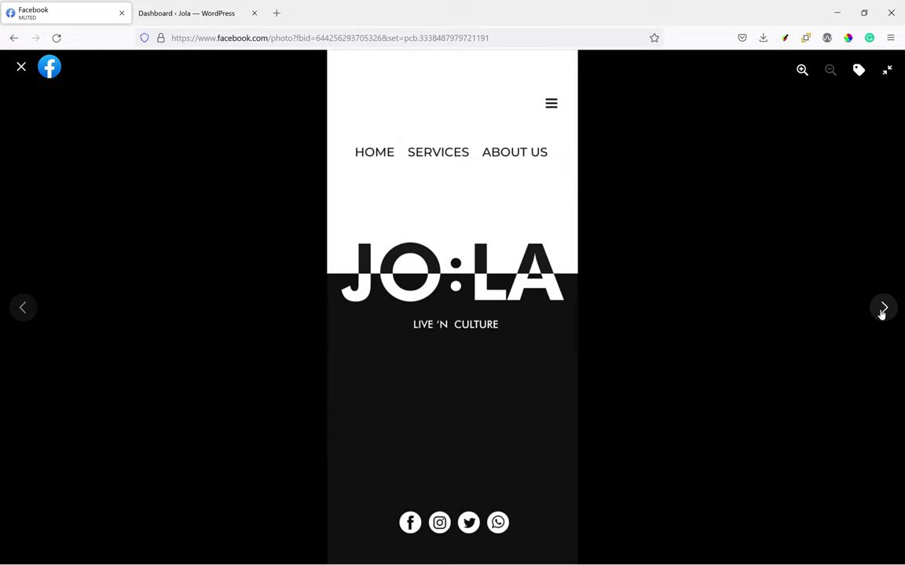
left_click(19, 309)
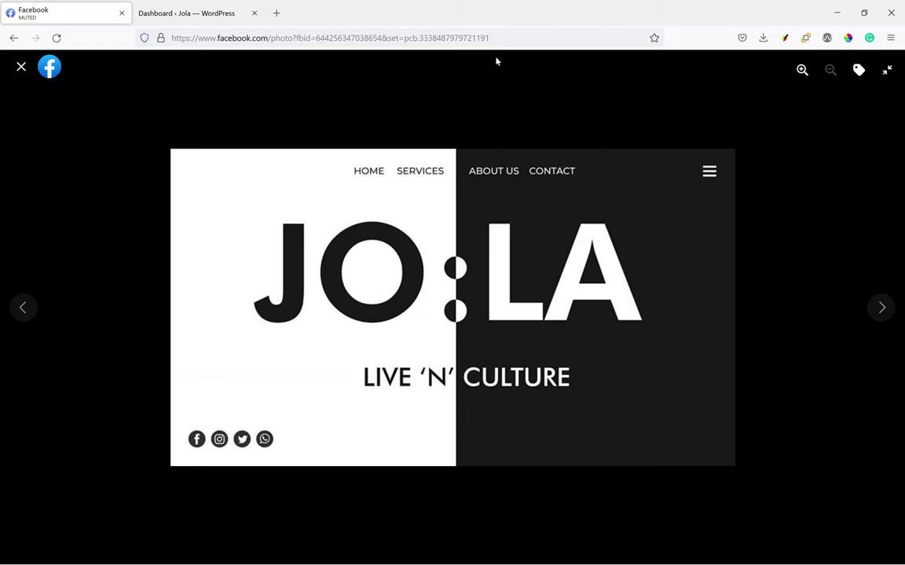
left_click(194, 11)
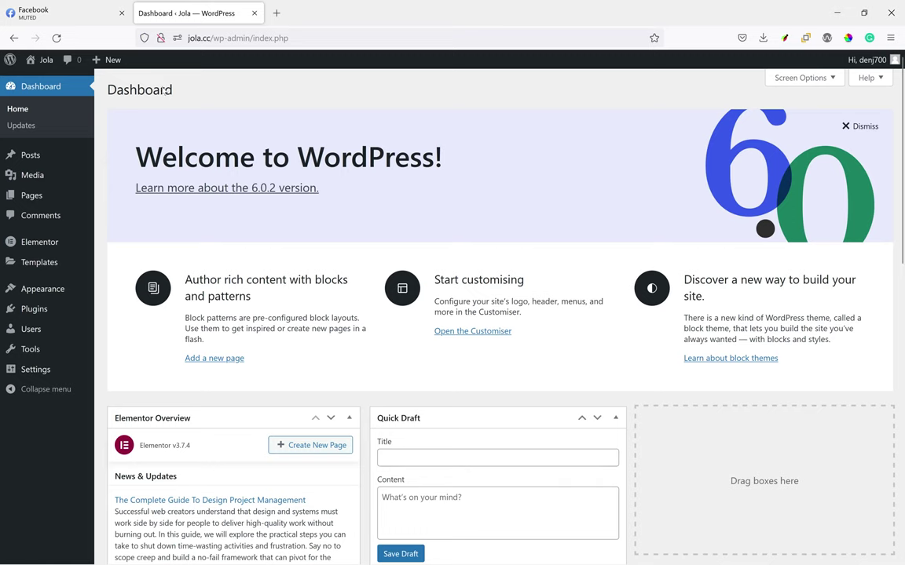
Review the installed themes and plugins, then open the Media Library
left_click(23, 289)
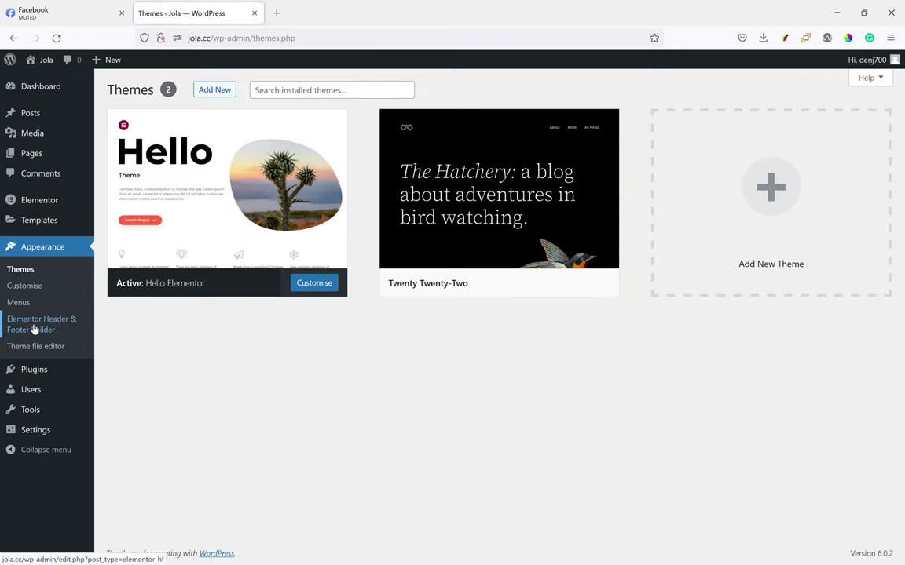
left_click(57, 374)
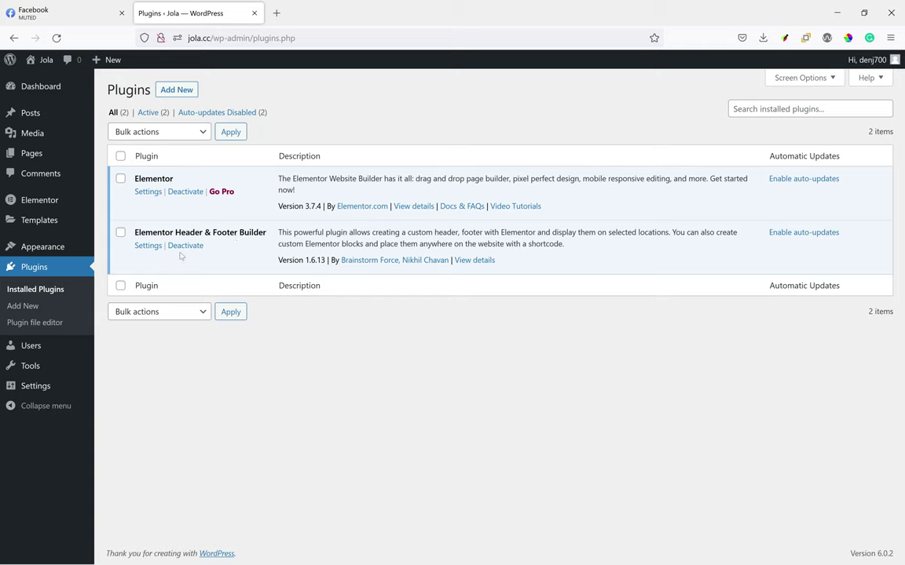
mouse_move(31, 134)
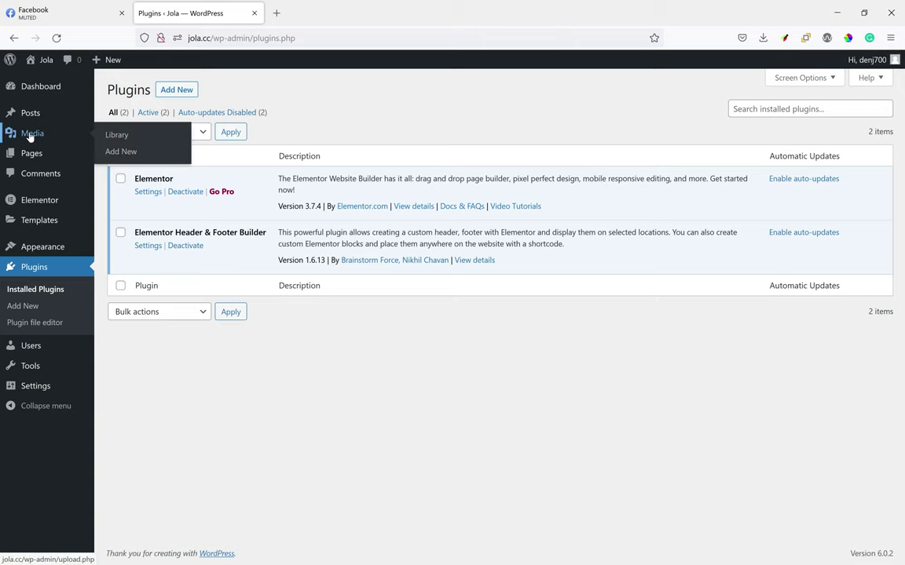
left_click(35, 135)
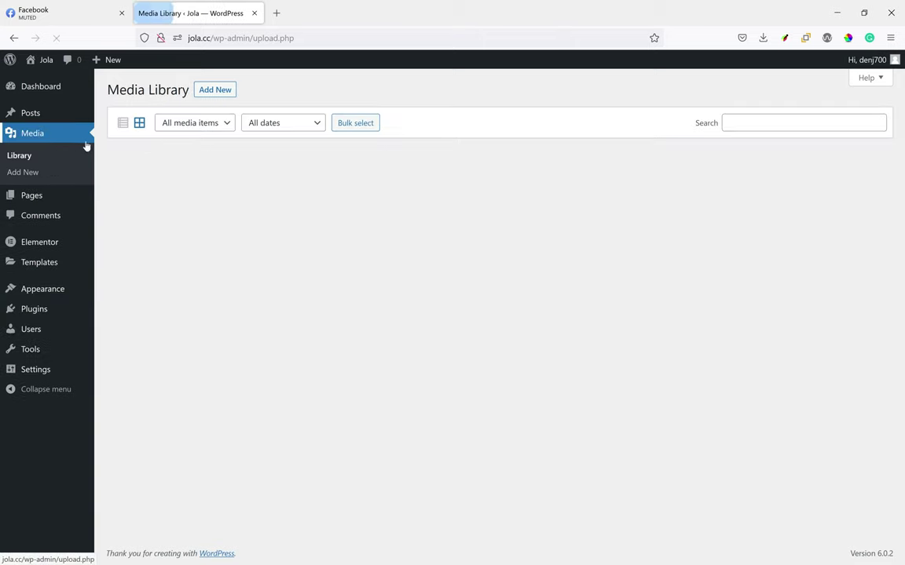
Inspect the black and white mj_white-01 JO:LA logo details against the Facebook reference
left_click(210, 189)
left_click(885, 89)
left_click(148, 190)
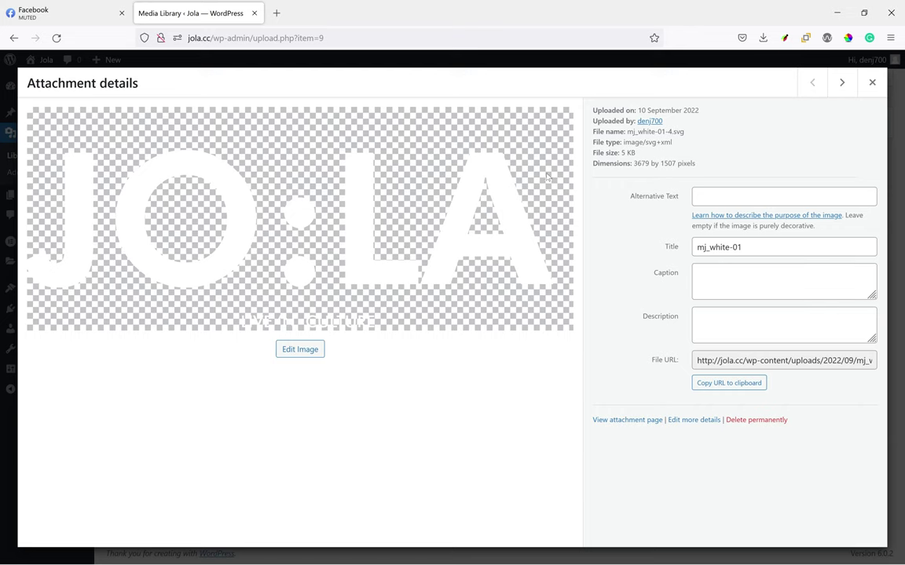
left_click(871, 82)
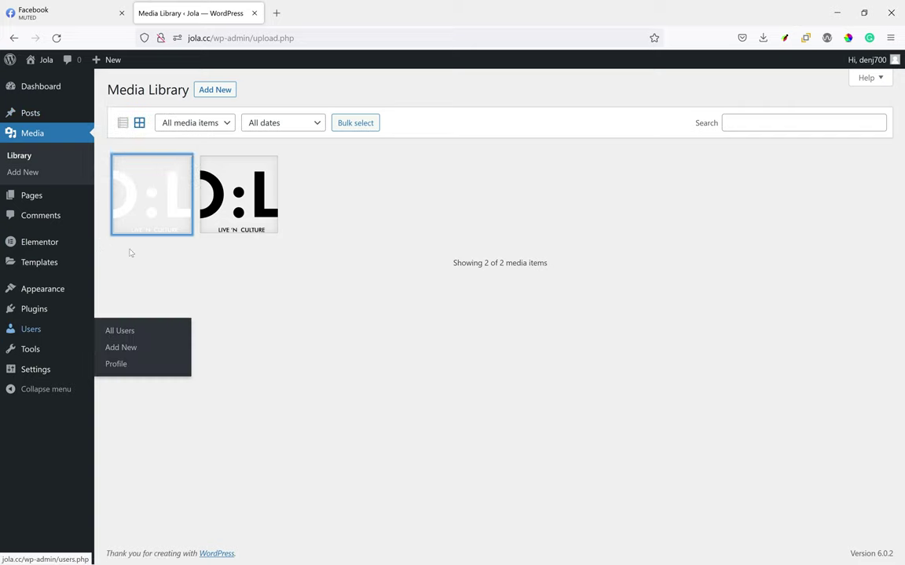
left_click(87, 10)
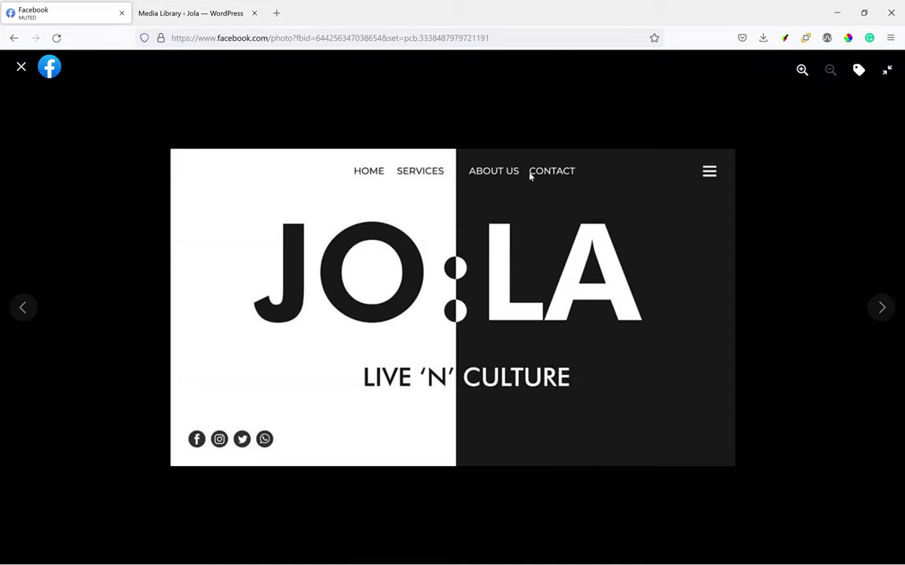
left_click(190, 15)
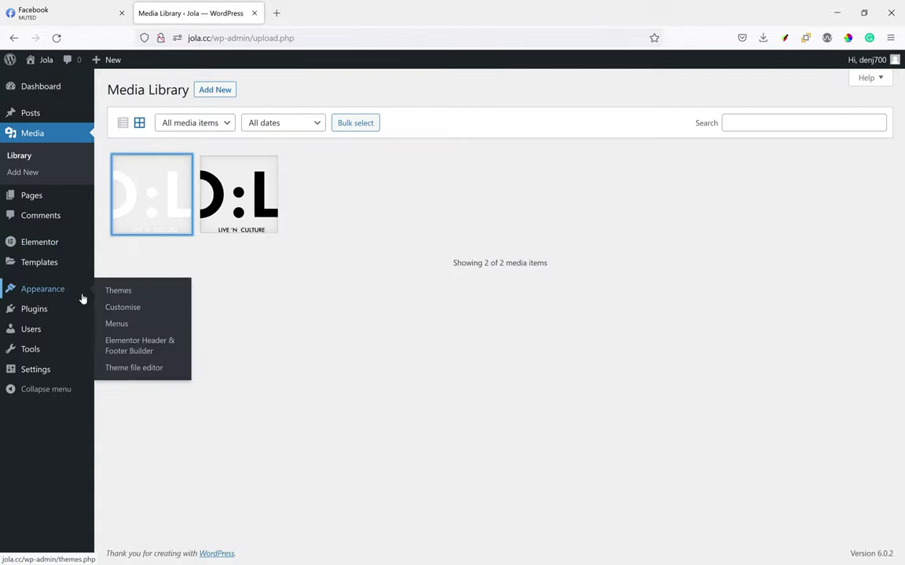
In the Customiser, create a menu named 'Main Menu' assigned to the Header location
left_click(135, 311)
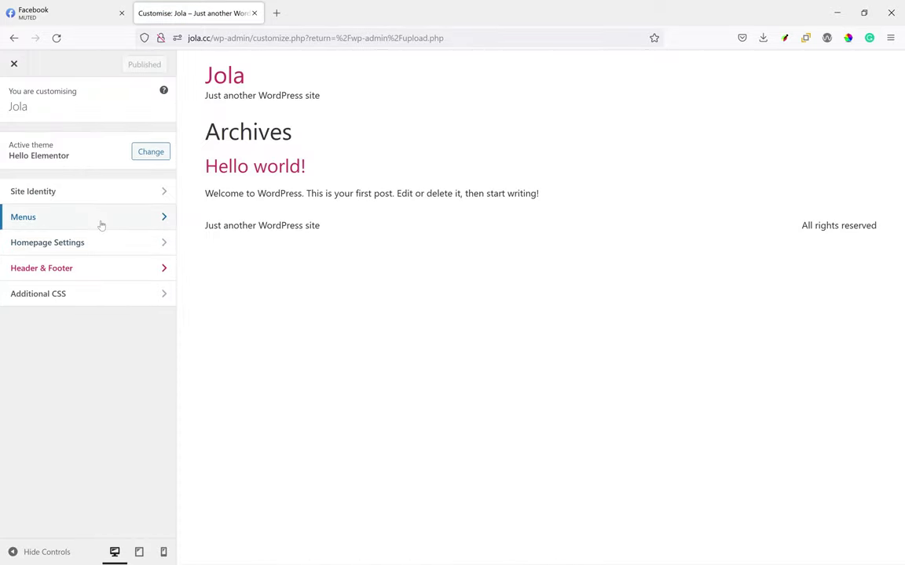
left_click(100, 220)
left_click(143, 256)
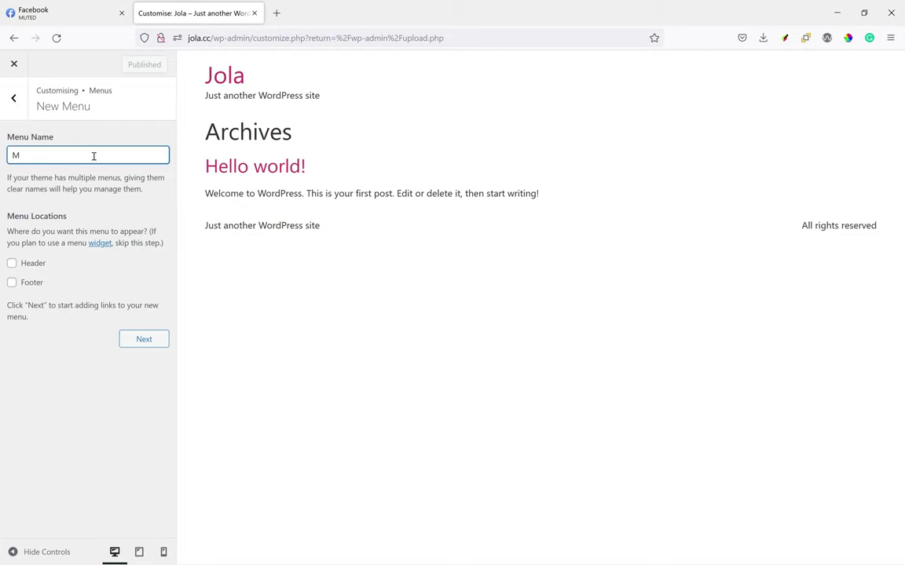
type("Main Menu")
left_click(12, 263)
left_click(135, 338)
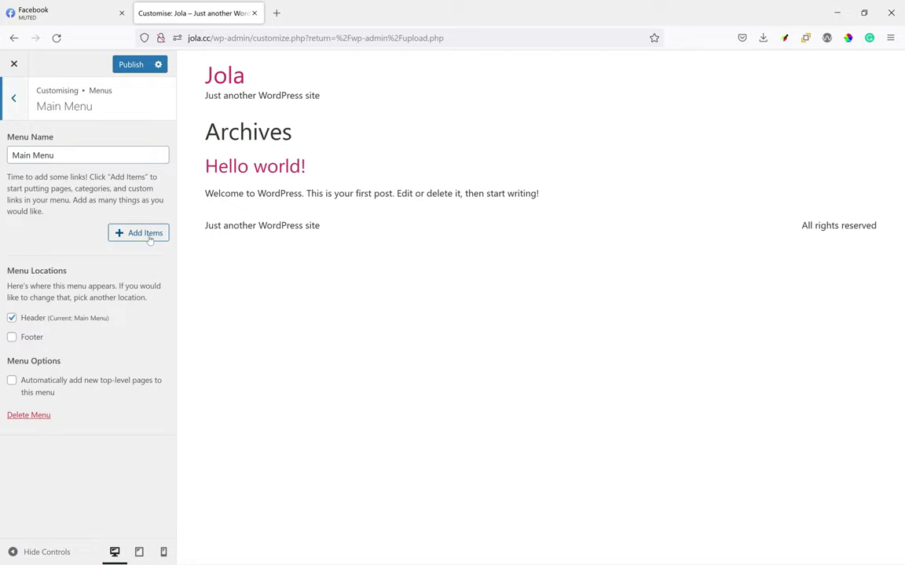
Add new Home, Services, About Us and Contact pages to the Main Menu
left_click(146, 233)
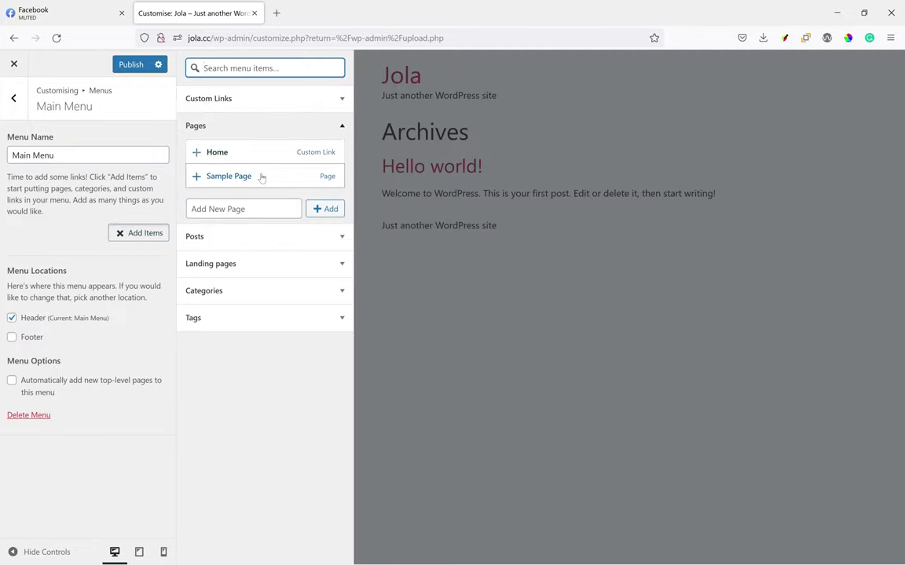
left_click(252, 209)
type("Home")
key("Return")
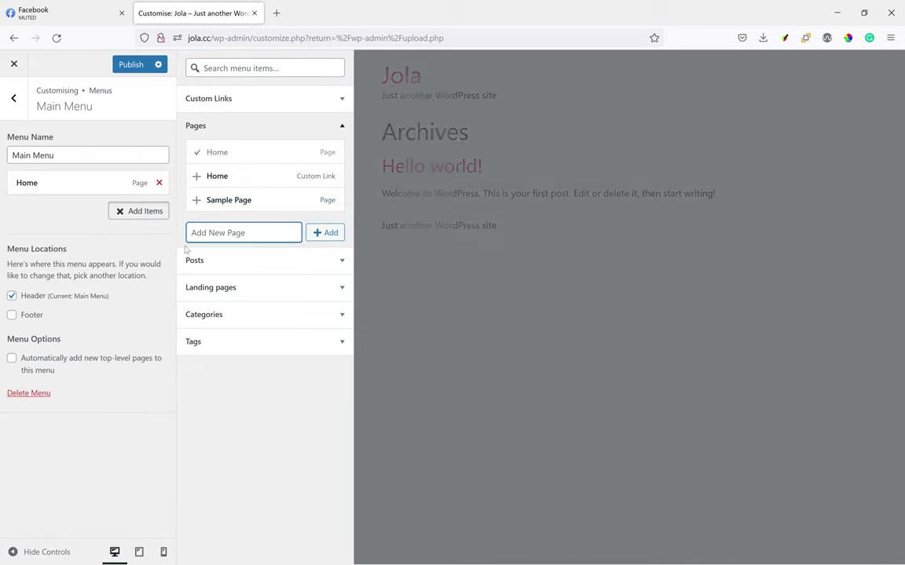
type("Serv")
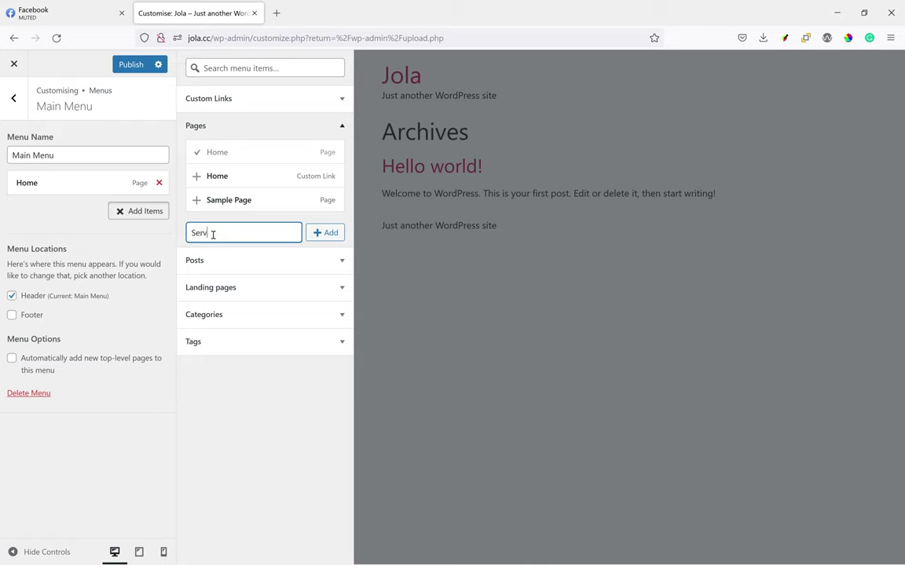
type("ice")
key("Return")
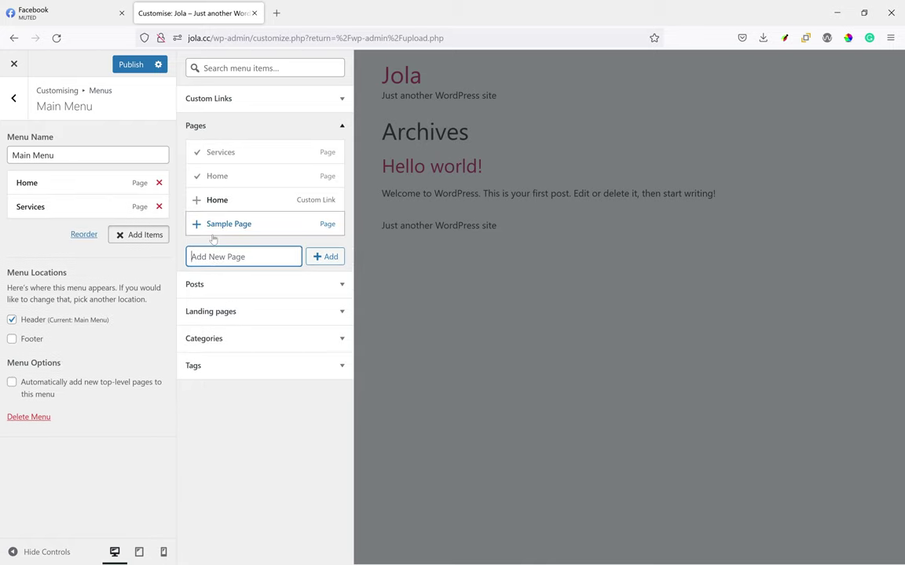
type("About Us")
key("Return")
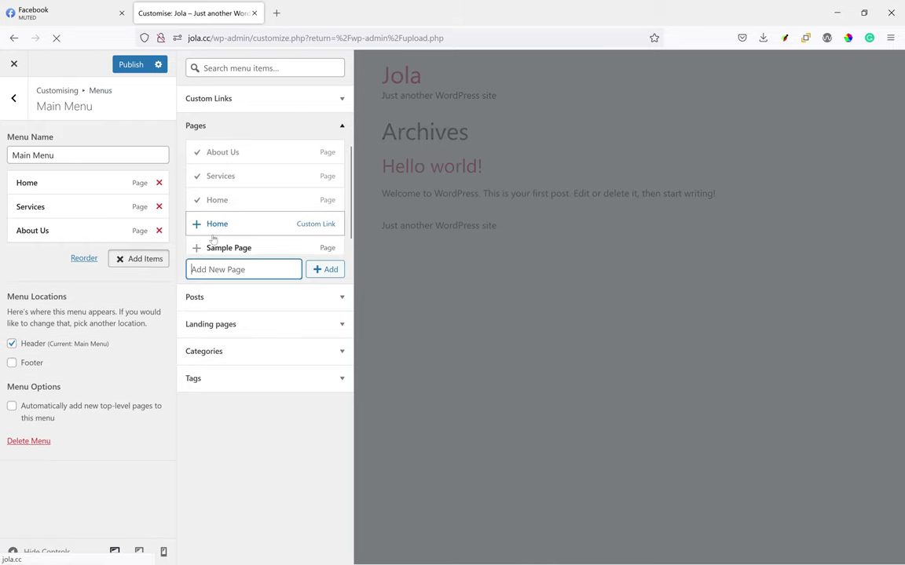
type("Contact")
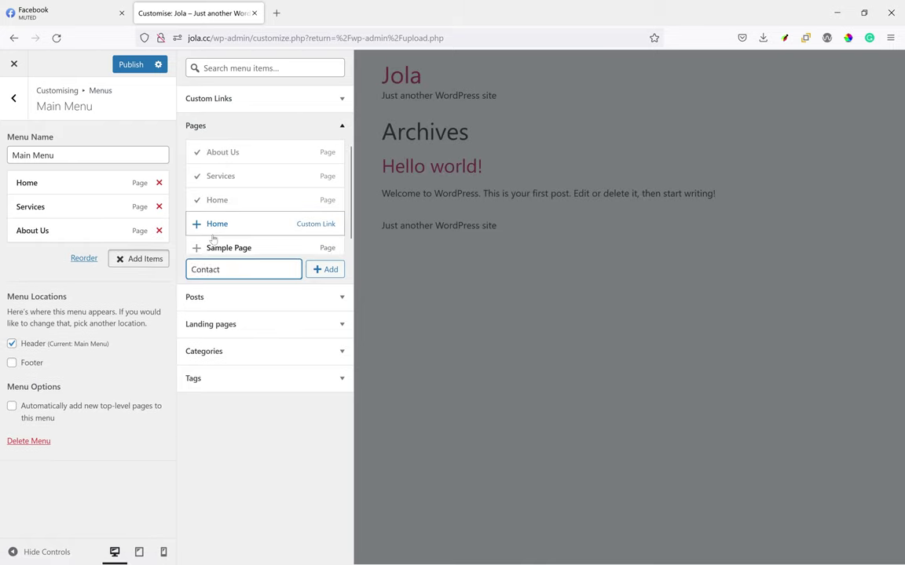
key("Return")
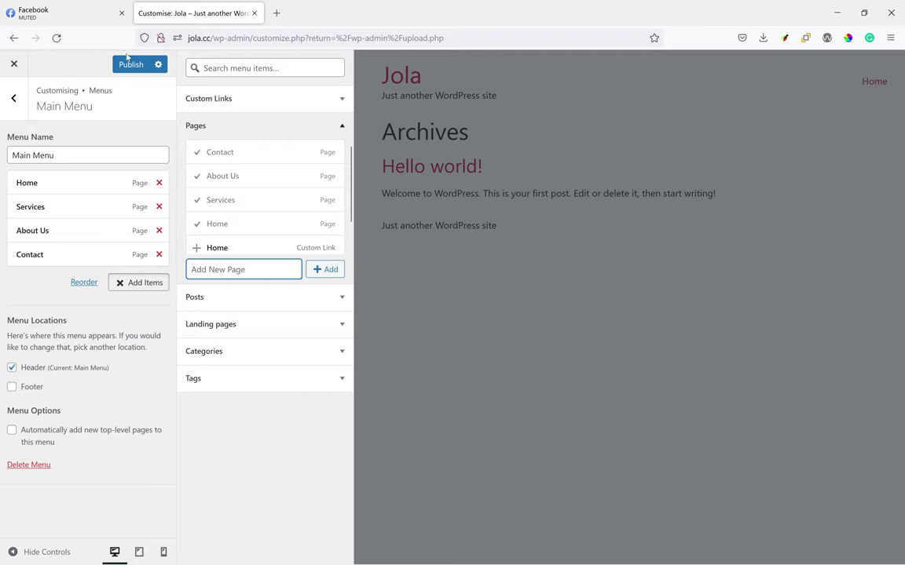
Publish the Main Menu and return to the main Customiser sections
left_click(129, 63)
left_click(12, 96)
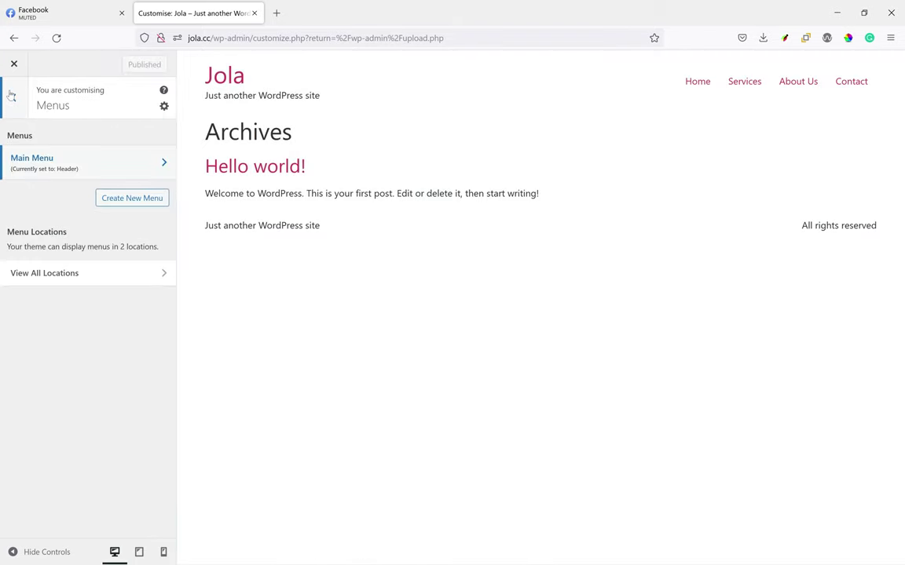
left_click(12, 96)
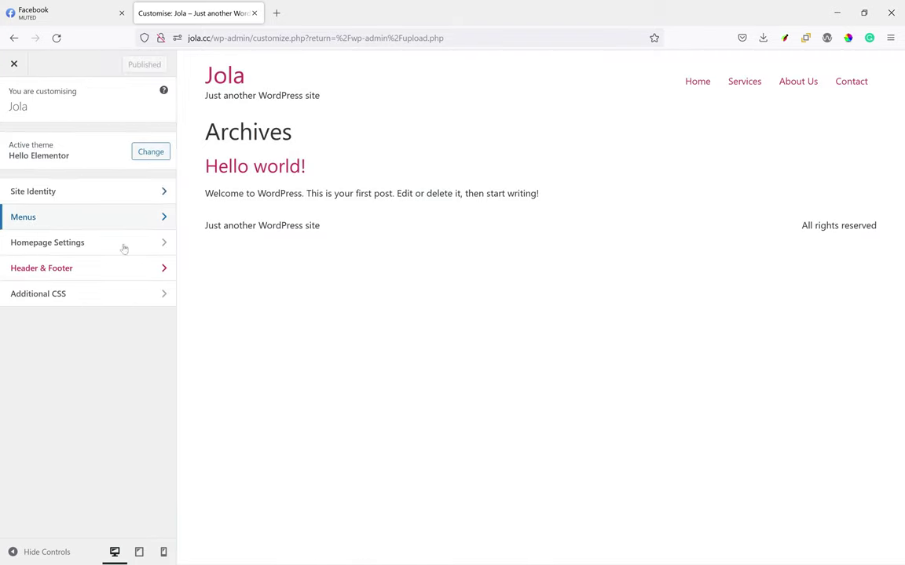
Set the homepage to the static page Home and publish it
left_click(75, 245)
left_click(44, 263)
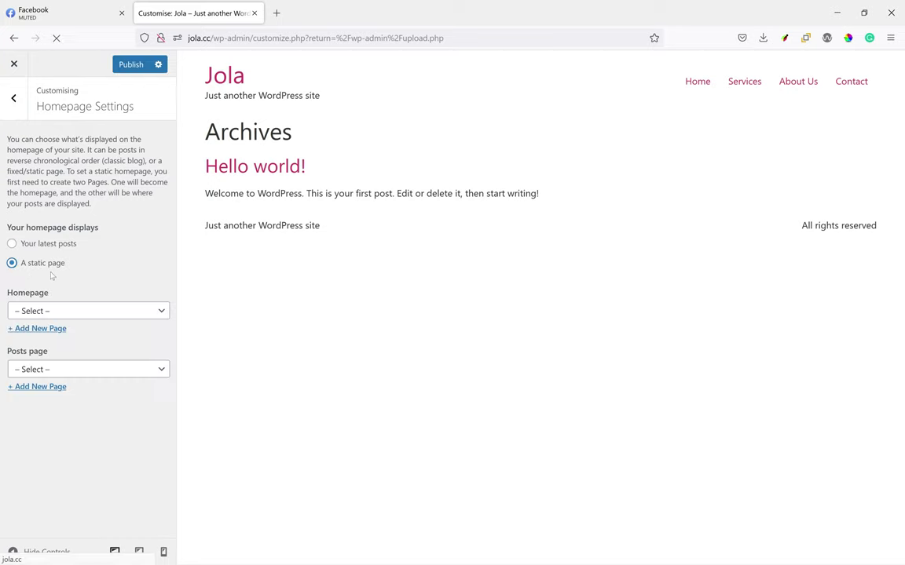
left_click(71, 311)
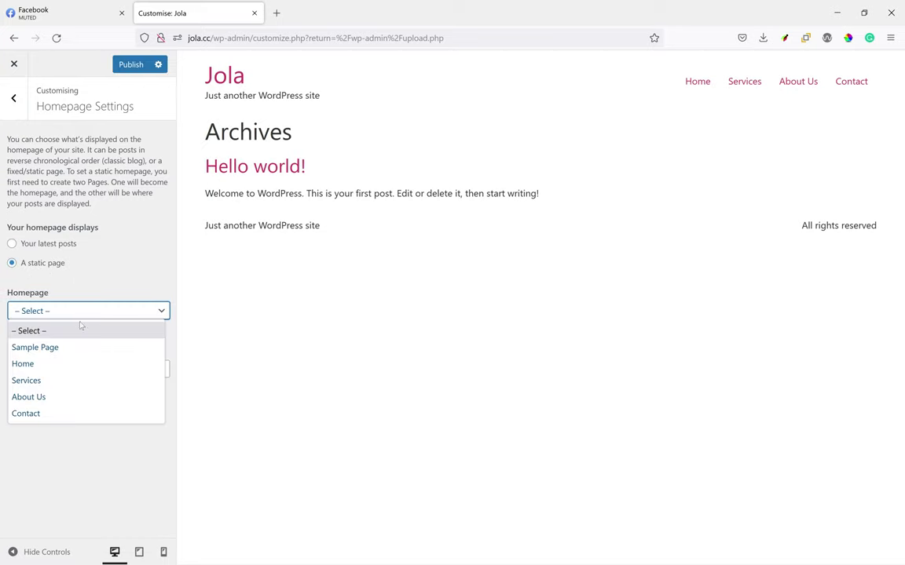
left_click(71, 364)
left_click(122, 67)
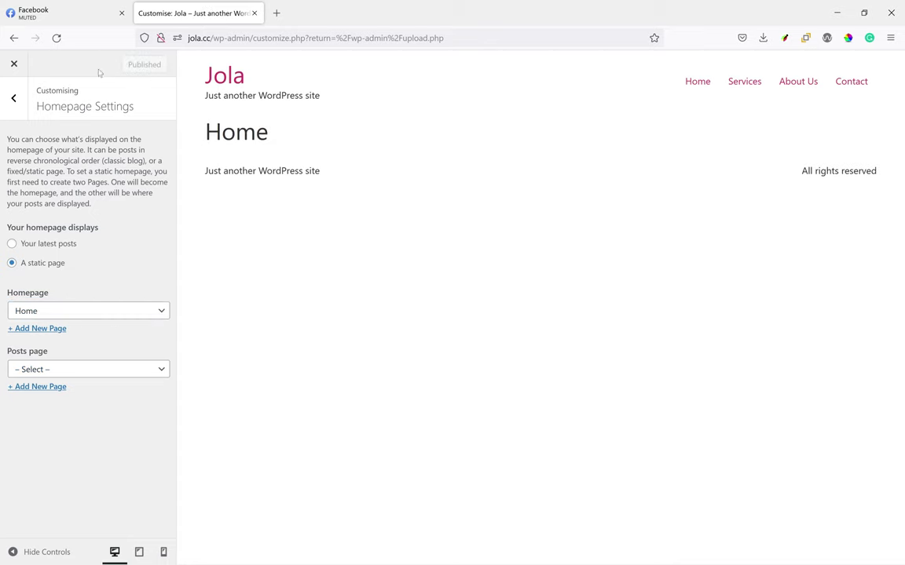
left_click(17, 106)
Close the Customiser and bring up the JO:LA desktop mockup in Facebook
left_click(14, 65)
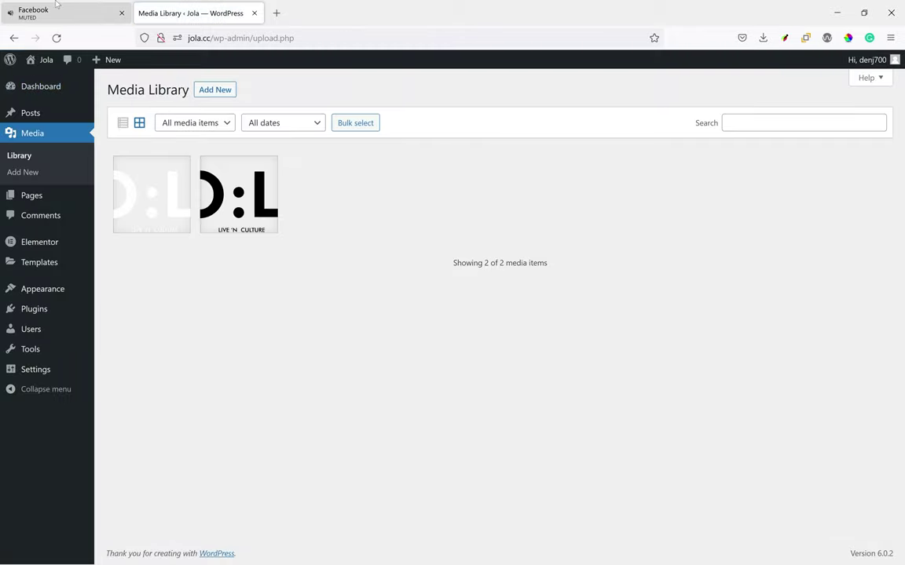
left_click(48, 10)
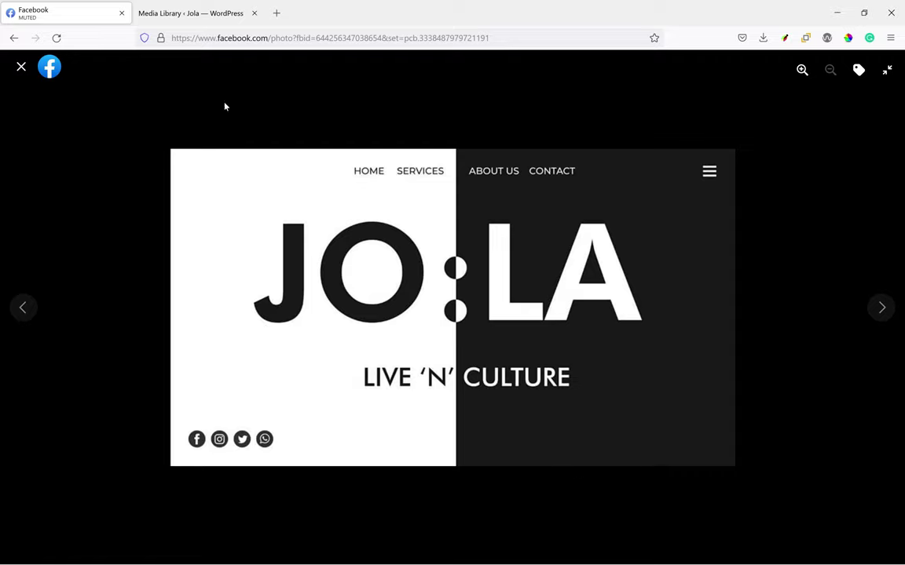
Hide the Home page title, set its layout to Elementor Full Width, and show body style options
left_click(172, 4)
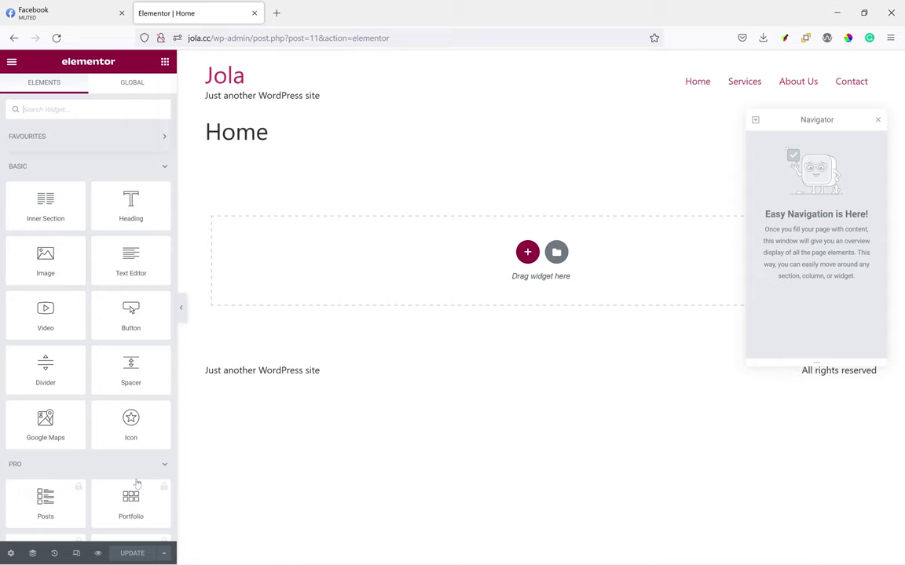
left_click(10, 553)
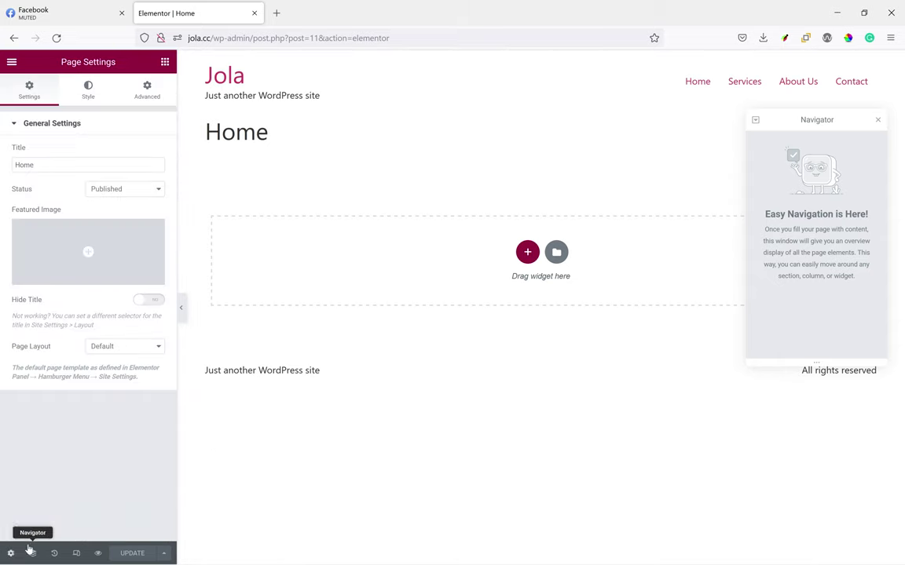
left_click(155, 303)
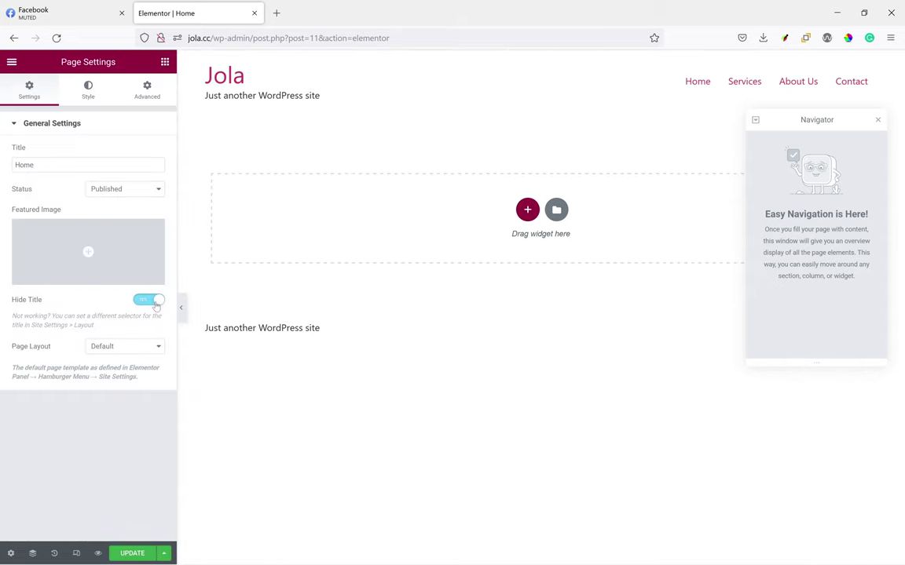
left_click(135, 352)
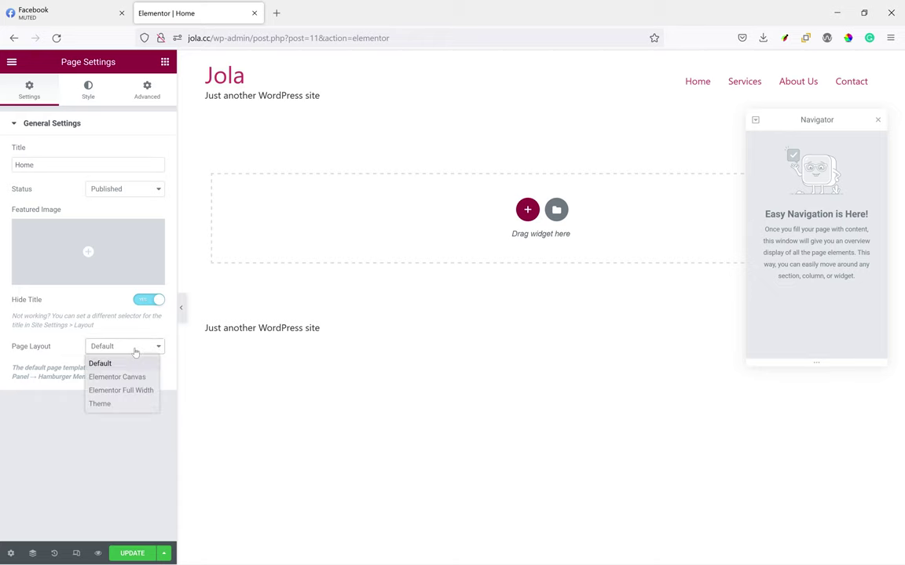
left_click(115, 391)
left_click(10, 553)
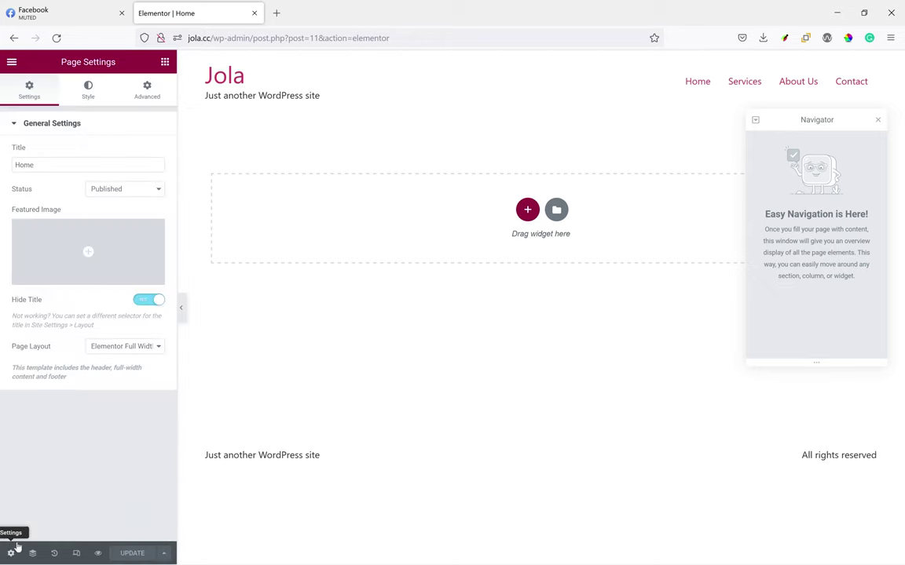
left_click(79, 86)
left_click(84, 15)
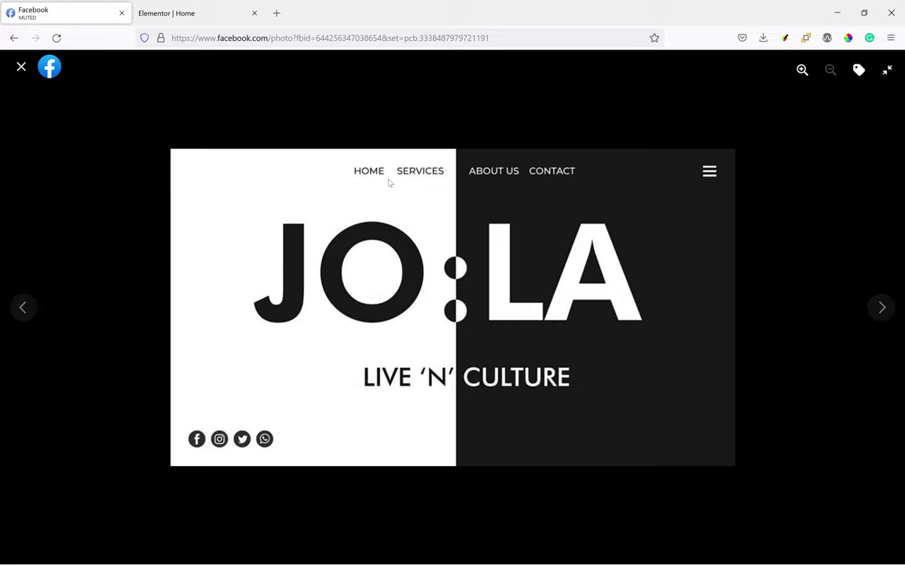
Make the body background a gradient with first colour #FFFFFF sampled from the reference
left_click(161, 11)
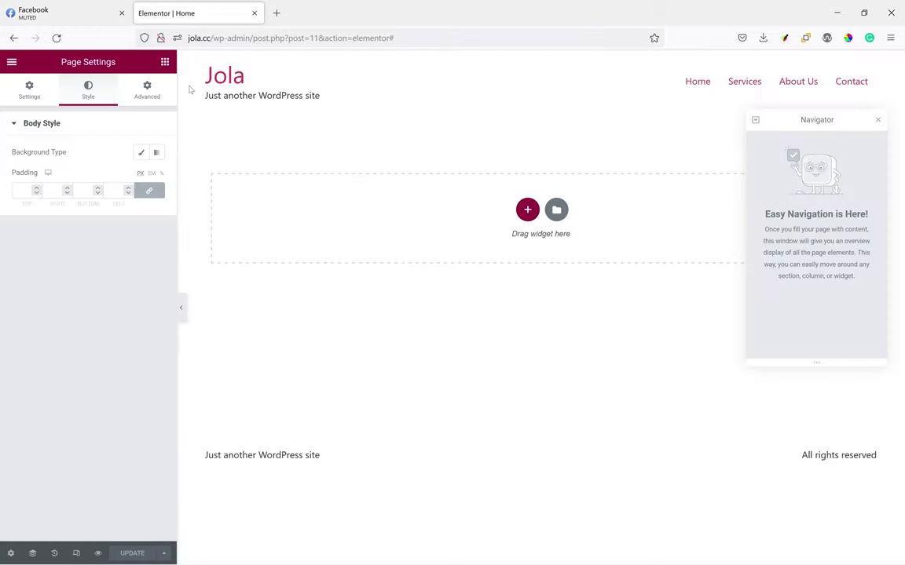
left_click(156, 152)
left_click(79, 12)
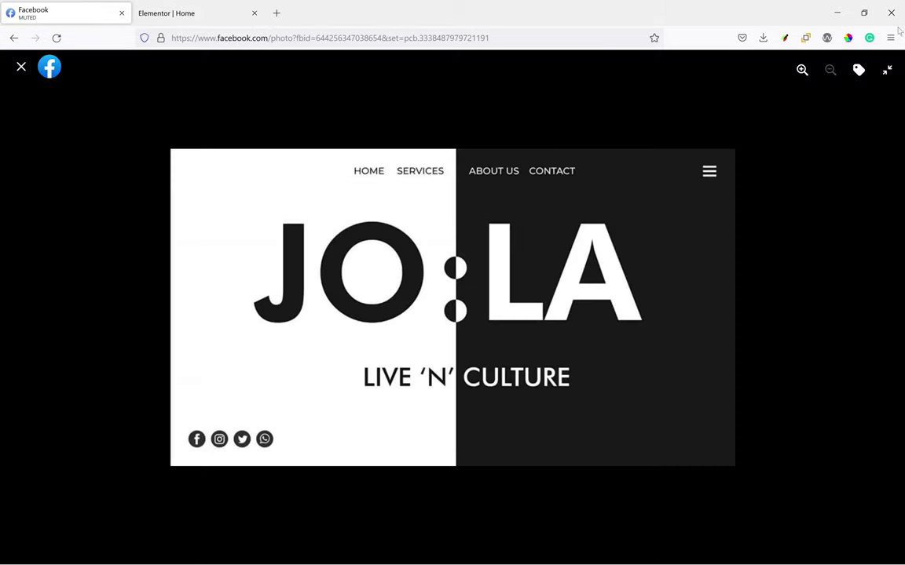
left_click(849, 37)
left_click(238, 379)
key("ctrl+c")
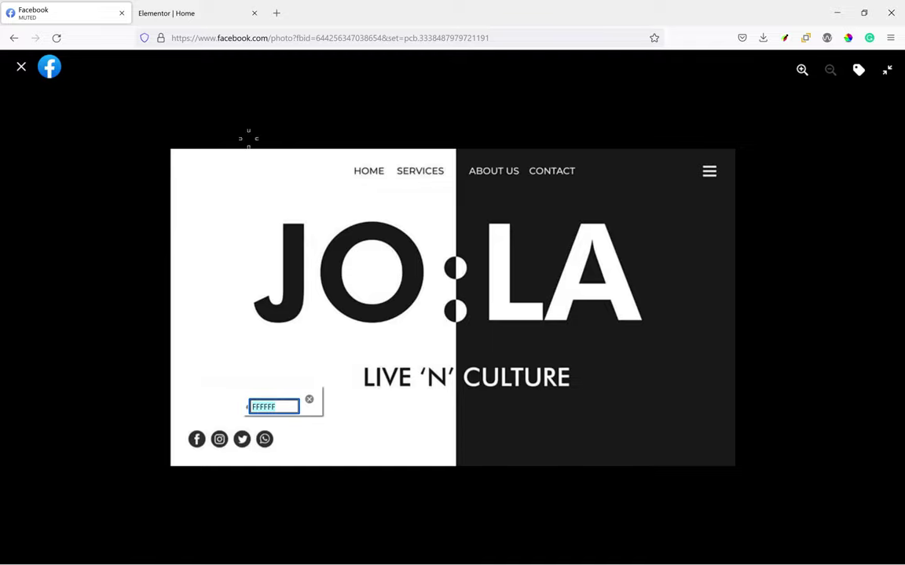
left_click(184, 13)
left_click(158, 176)
type("#")
key("ctrl+v")
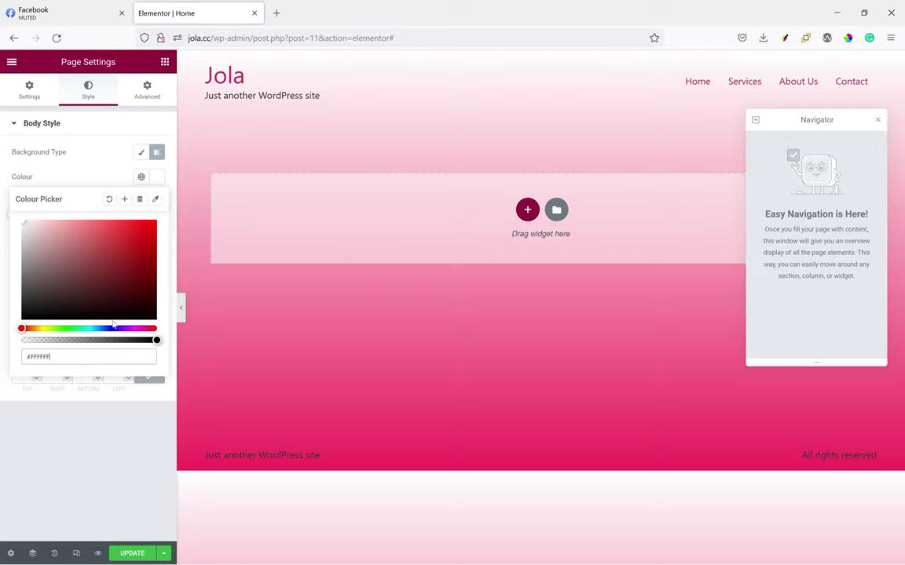
left_click(157, 177)
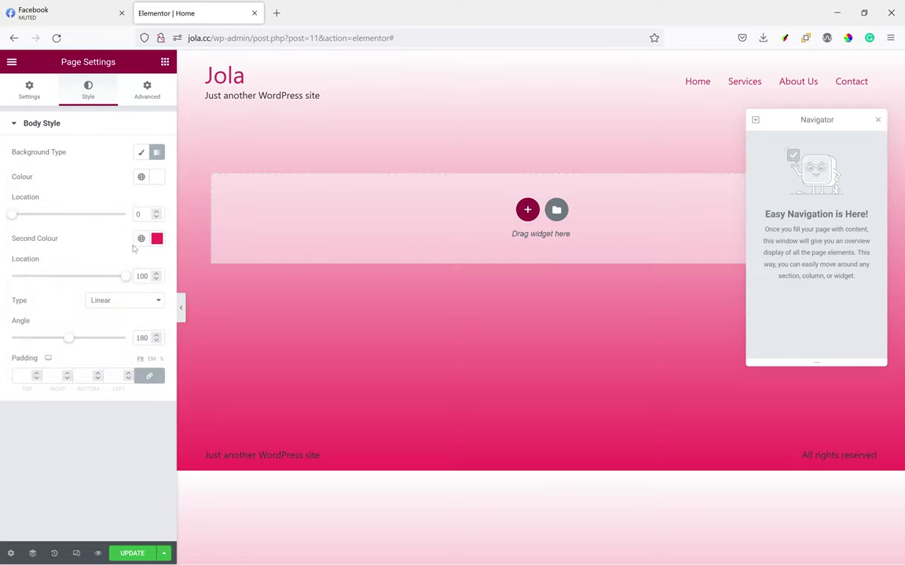
Set the second gradient colour to #191919 sampled from the reference
left_click(68, 10)
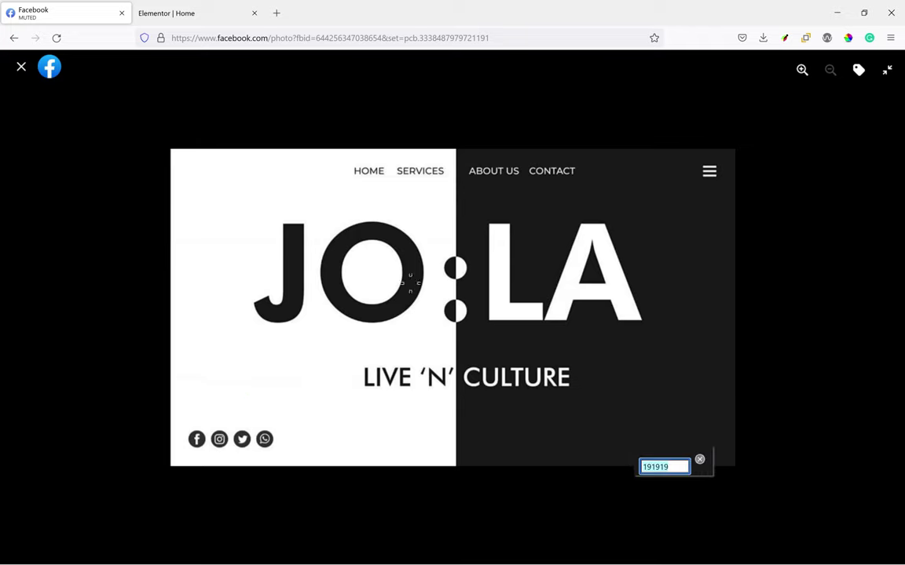
left_click(215, 4)
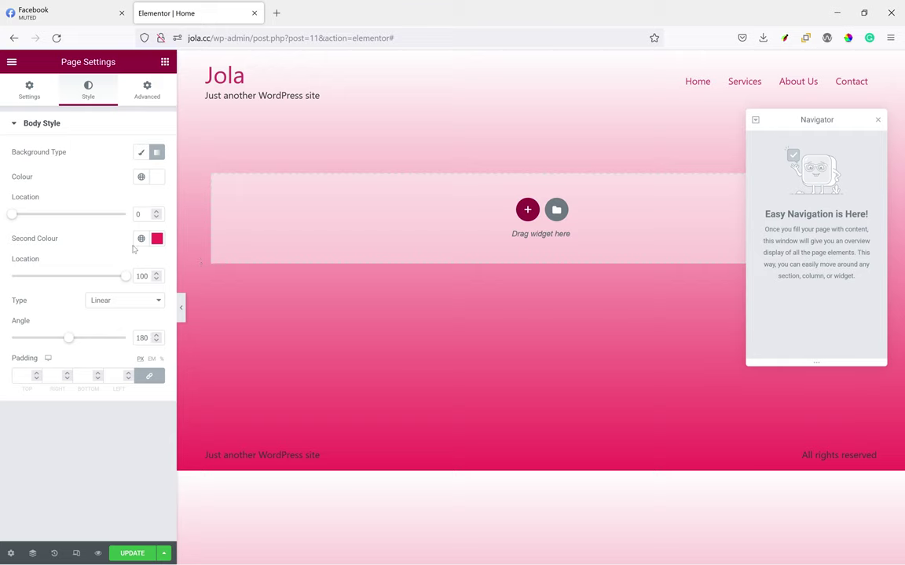
left_click(157, 238)
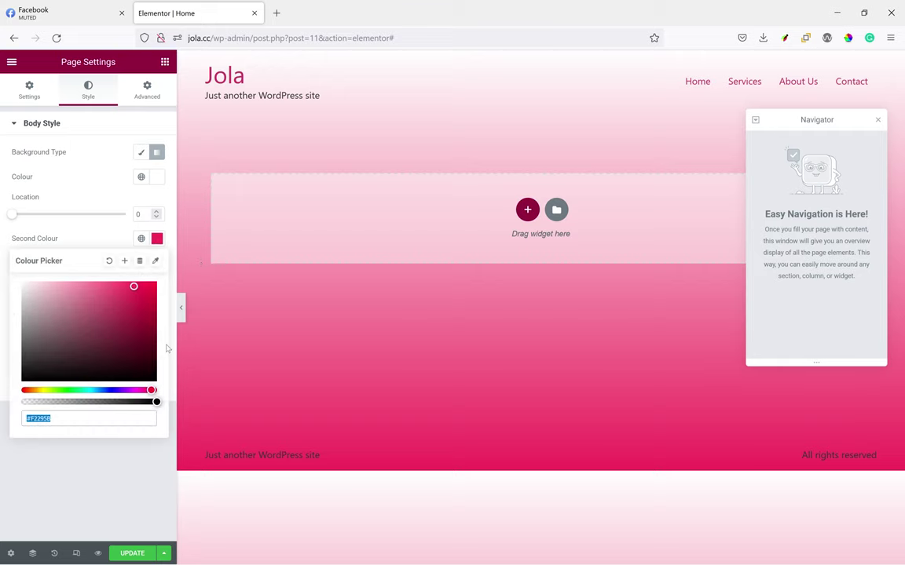
type("#191919")
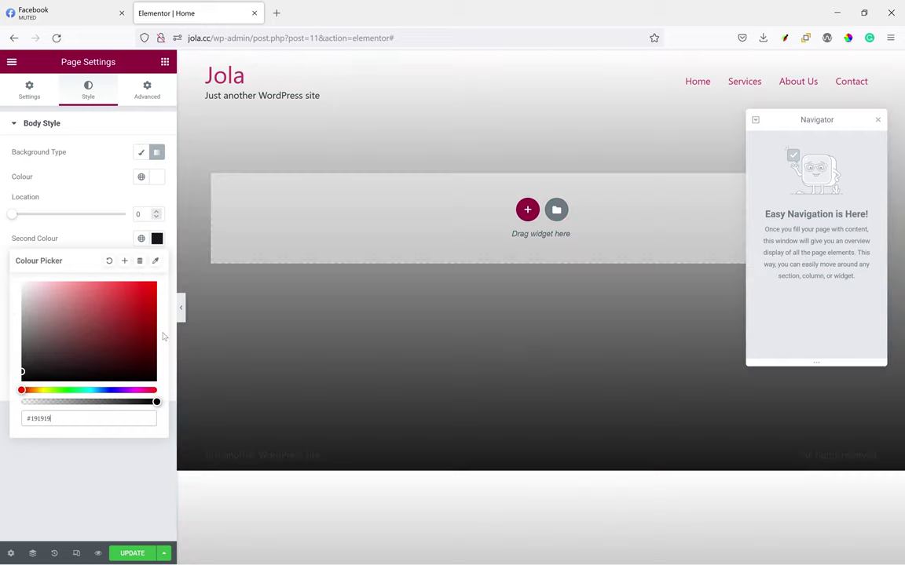
left_click(120, 471)
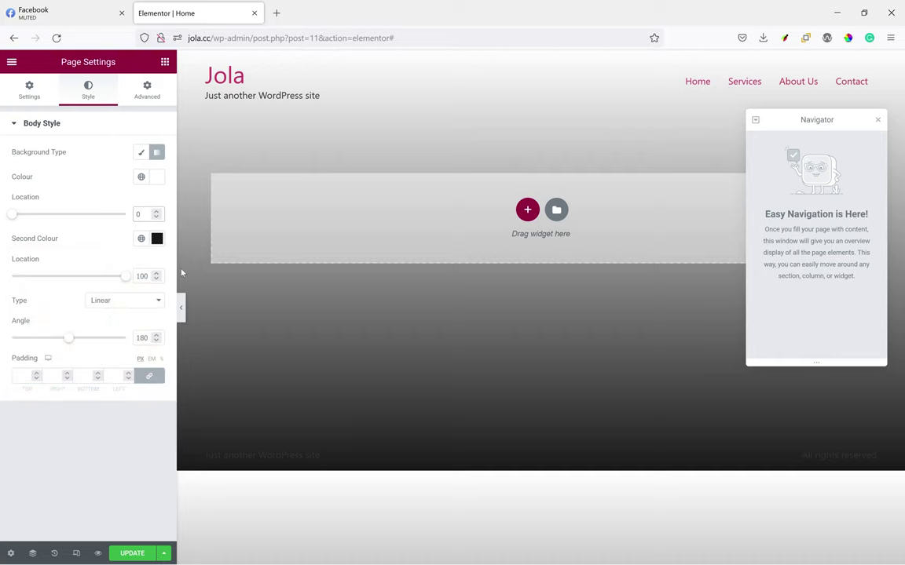
Set both gradient locations to 50 and the angle to 90, then save
type("50")
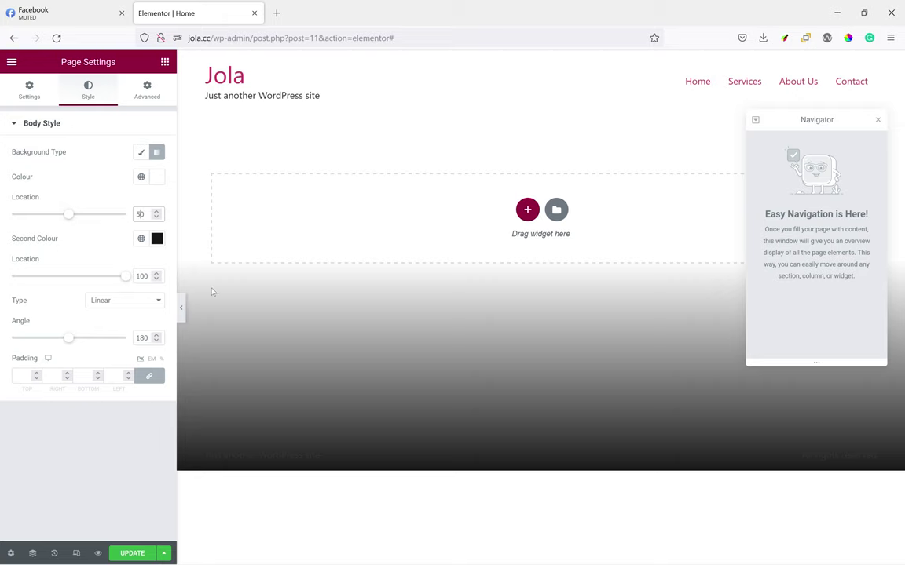
left_click_drag(143, 274, 127, 278)
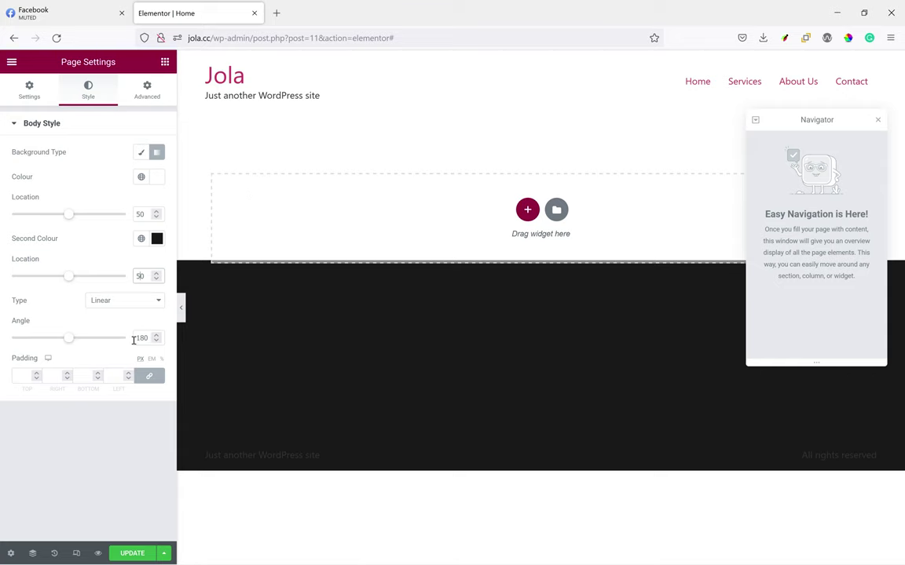
left_click_drag(147, 336, 132, 336)
type("90")
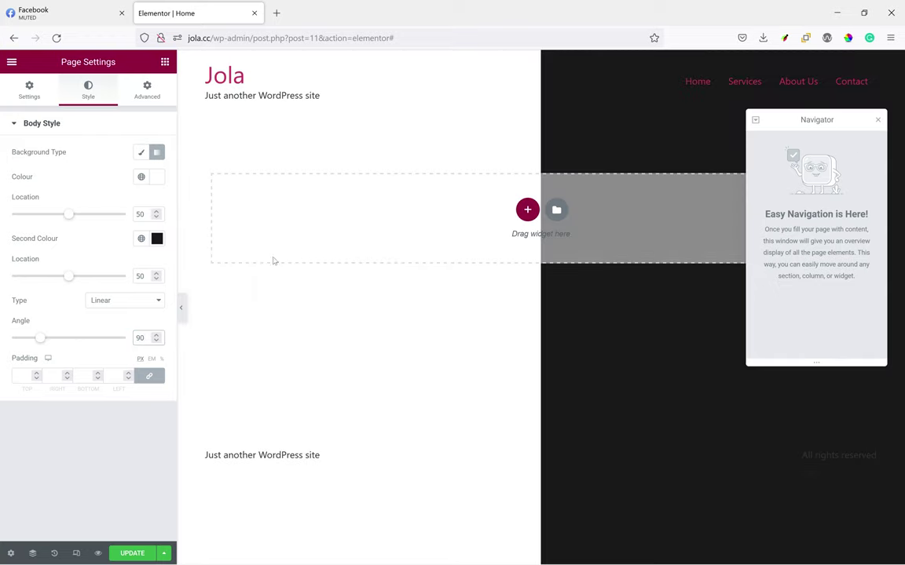
left_click(13, 5)
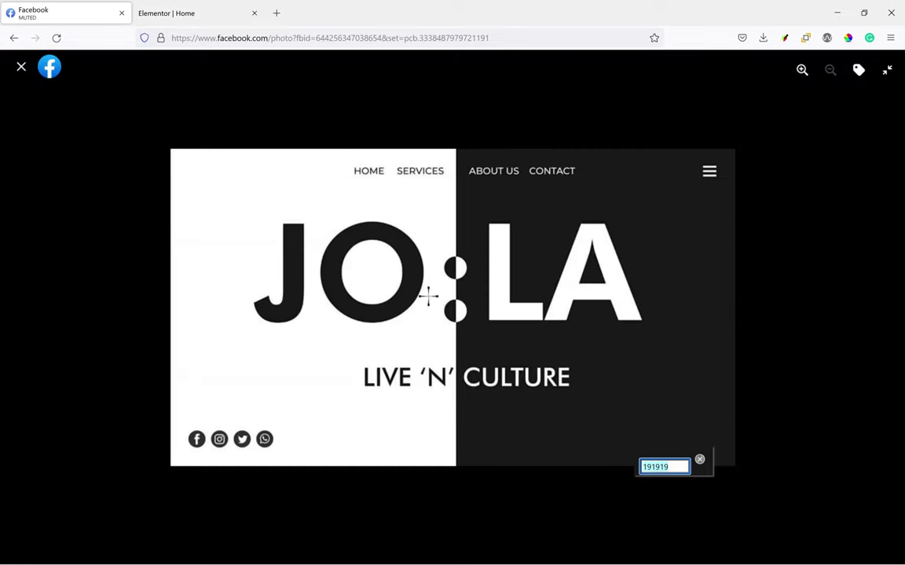
left_click(195, 6)
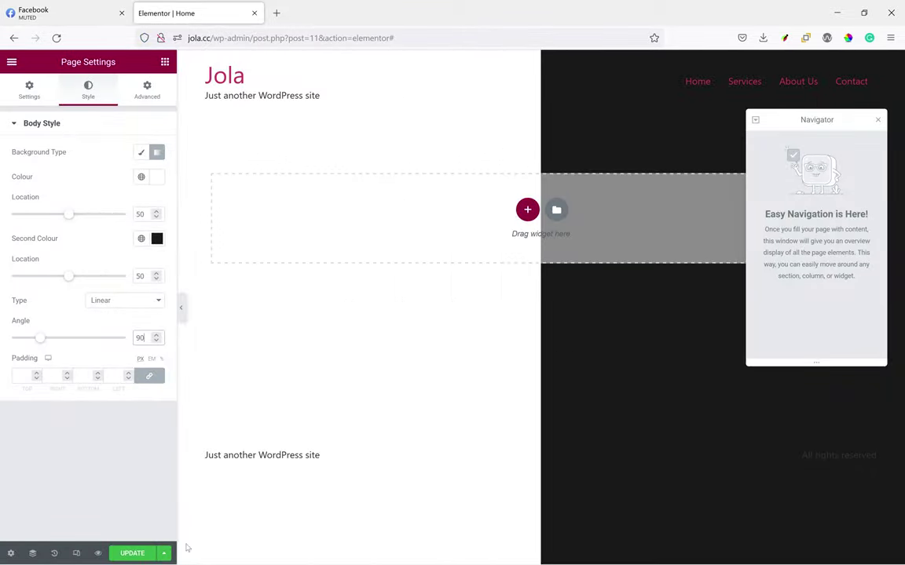
key("ctrl+s")
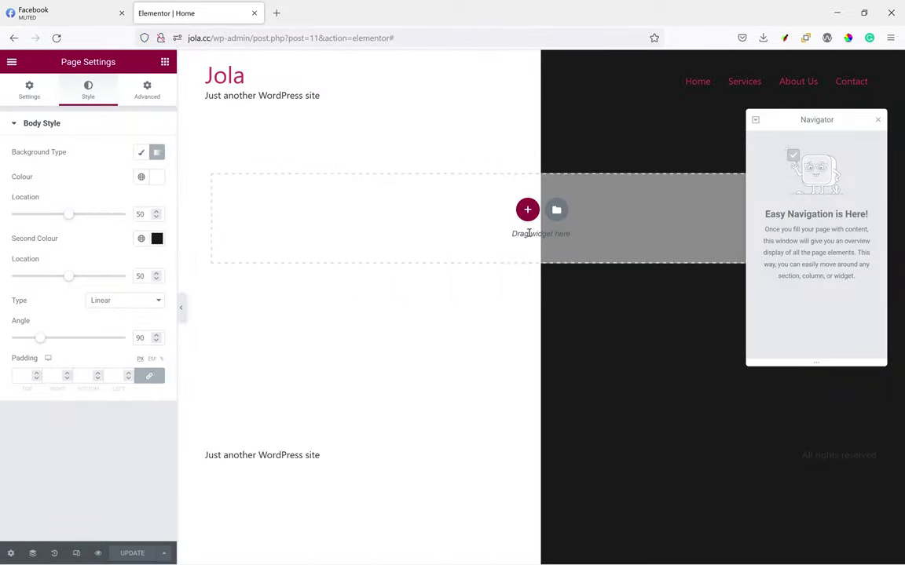
Add a new single-column section to the Home page
left_click(164, 62)
left_click(35, 11)
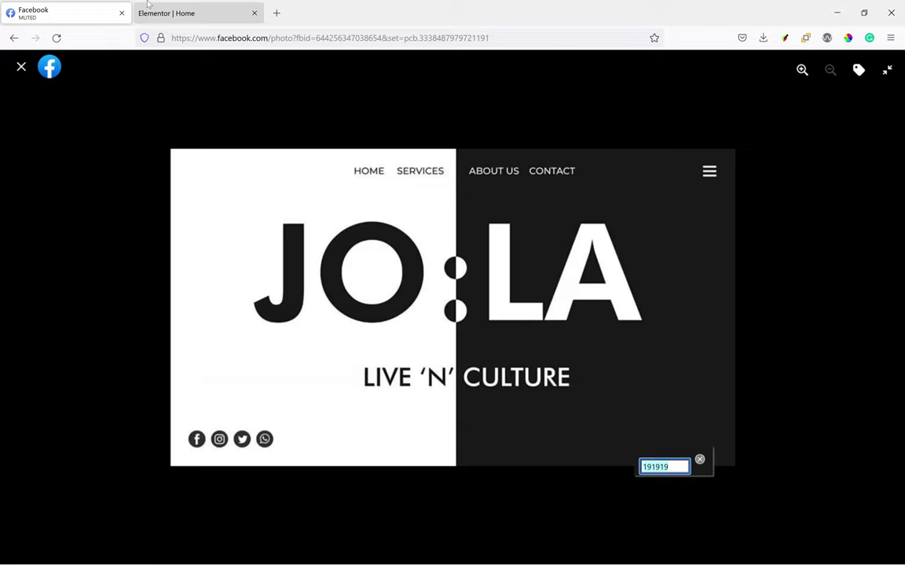
left_click(185, 6)
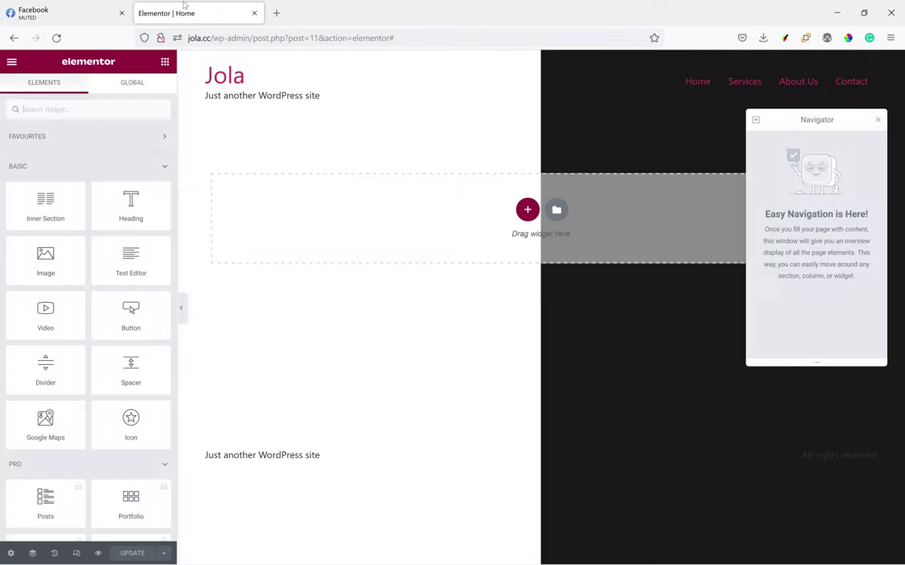
left_click(527, 210)
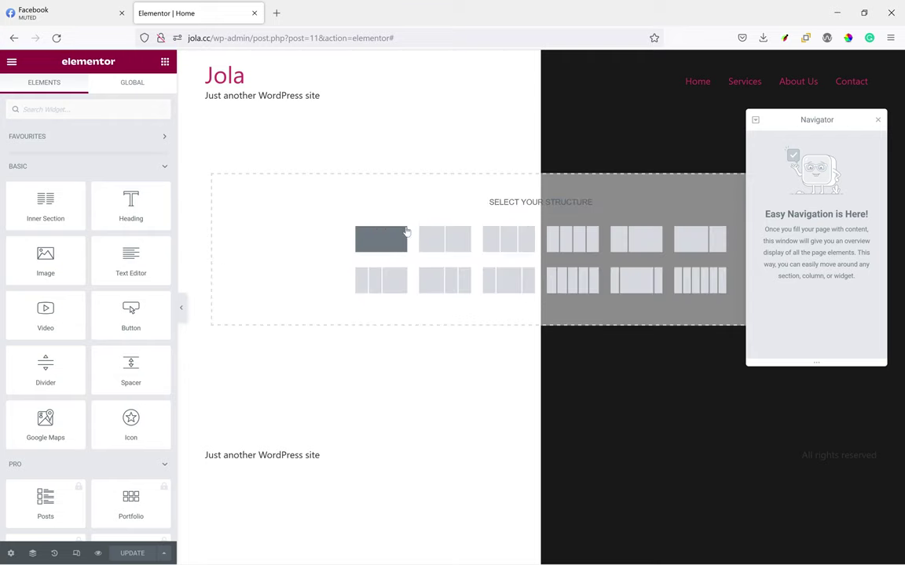
left_click(398, 241)
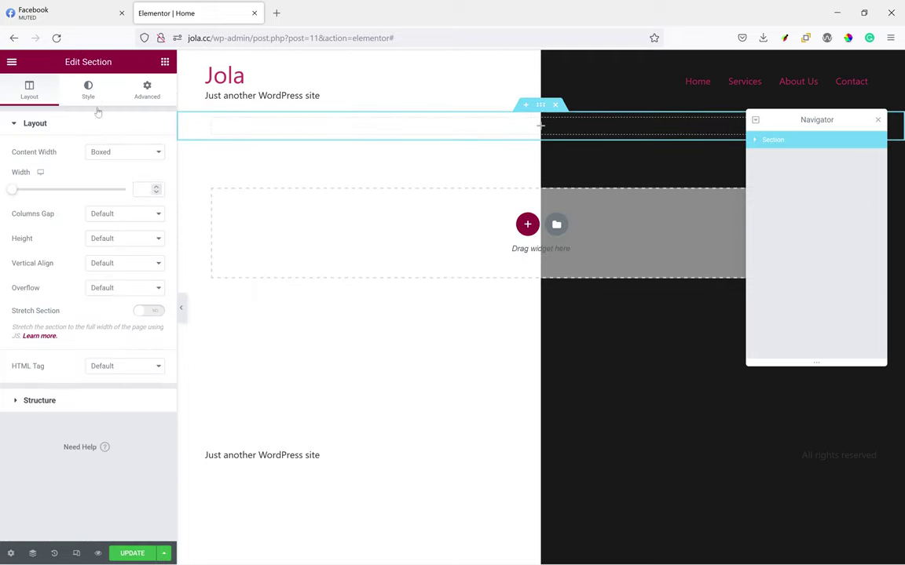
Place an Image widget with the white JO:LA logo mj_white-01 at Full image size
left_click(164, 62)
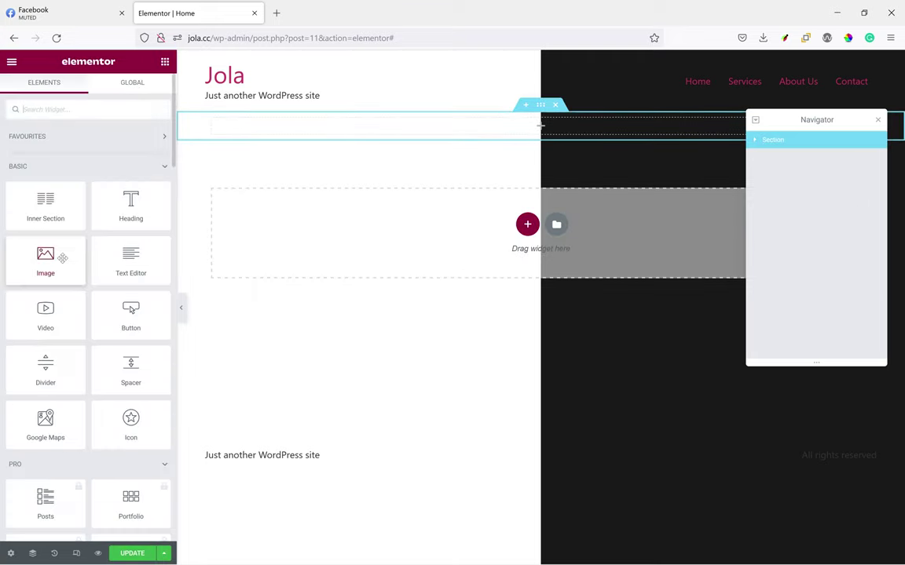
left_click_drag(55, 236, 246, 145)
left_click(72, 183)
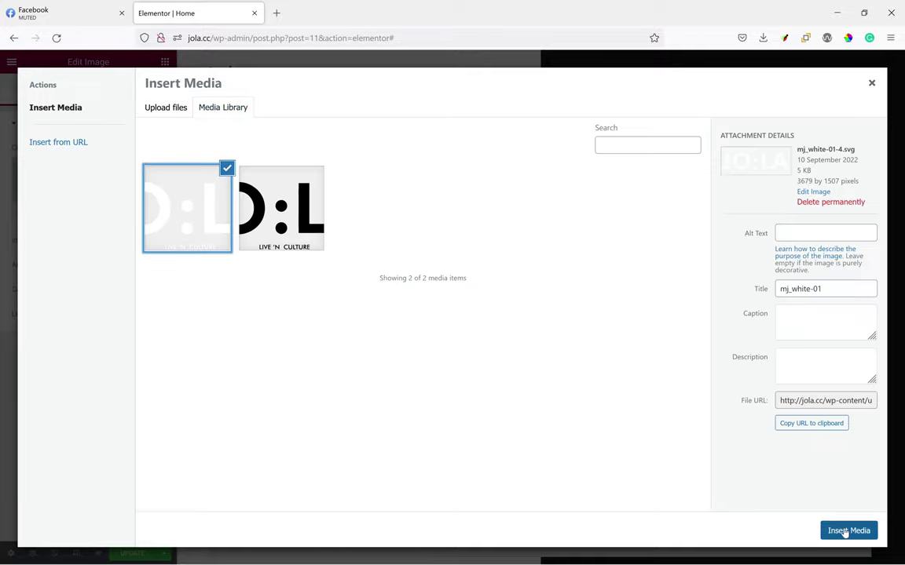
left_click(842, 531)
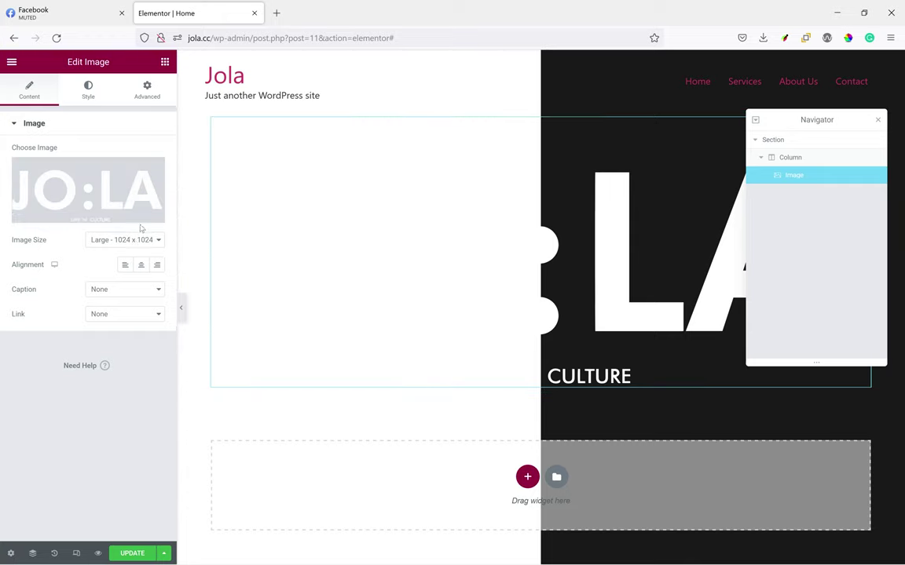
left_click(95, 240)
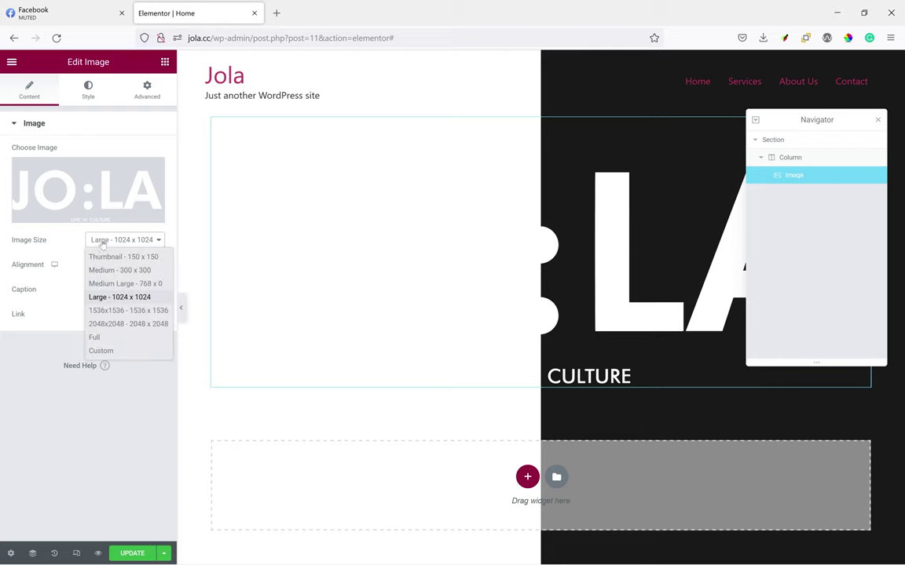
left_click(102, 337)
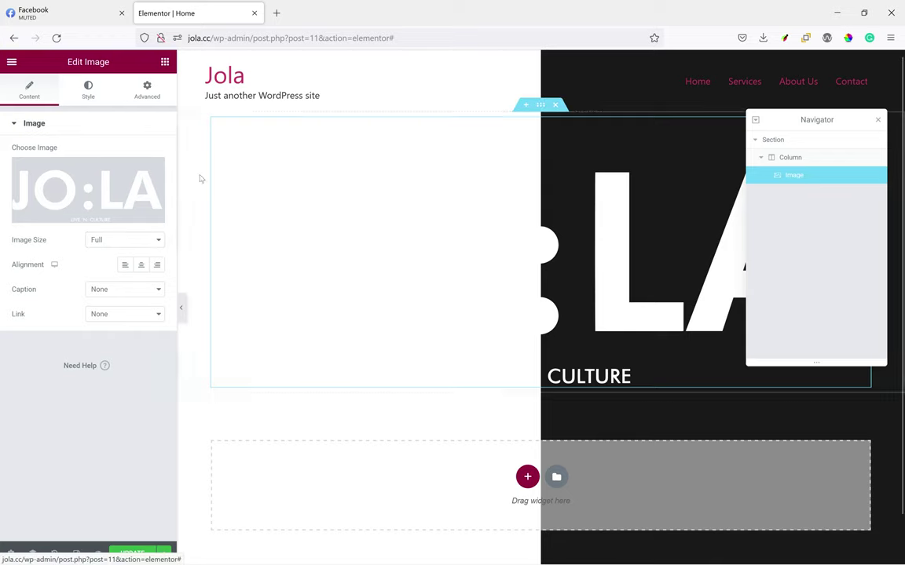
left_click(88, 90)
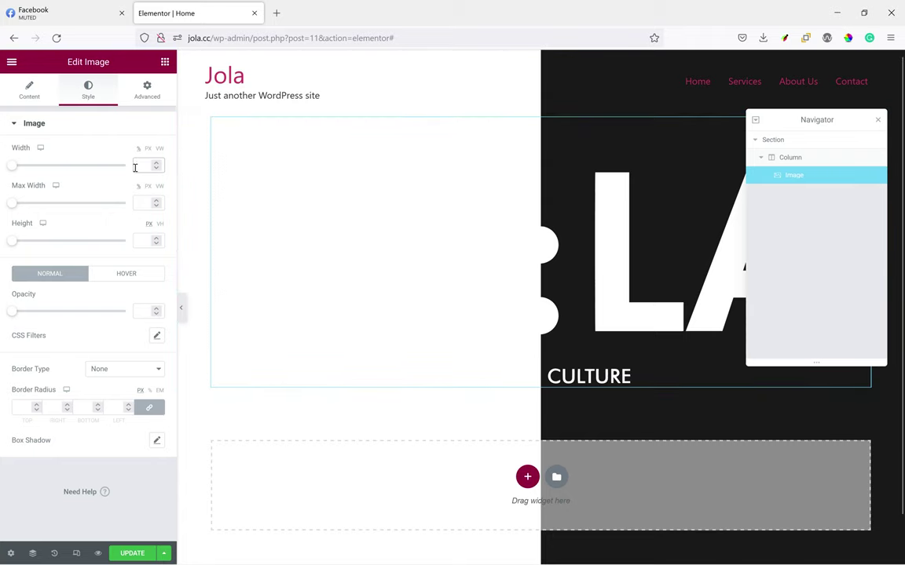
Enter 100 in the logo image's style settings, save, and set the column padding to 0
type("100")
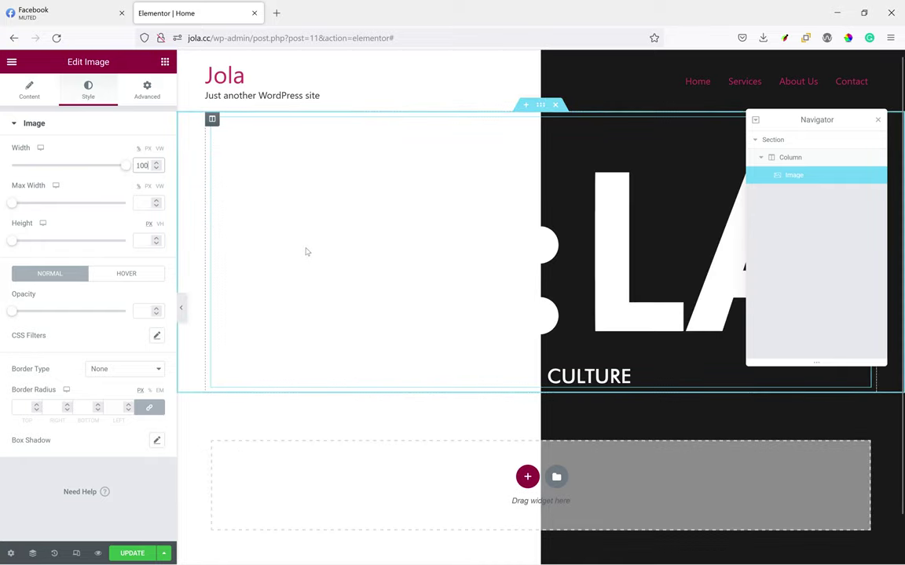
left_click(132, 553)
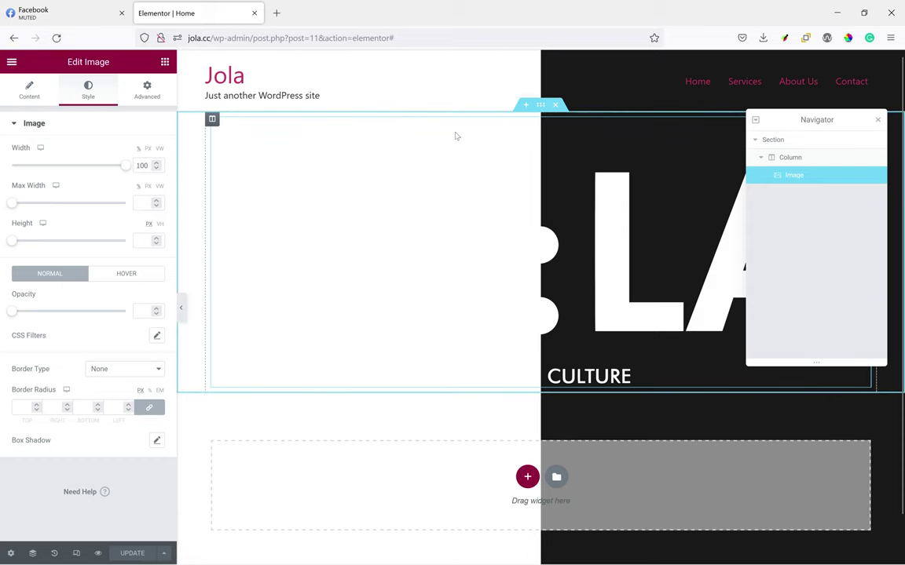
left_click(212, 119)
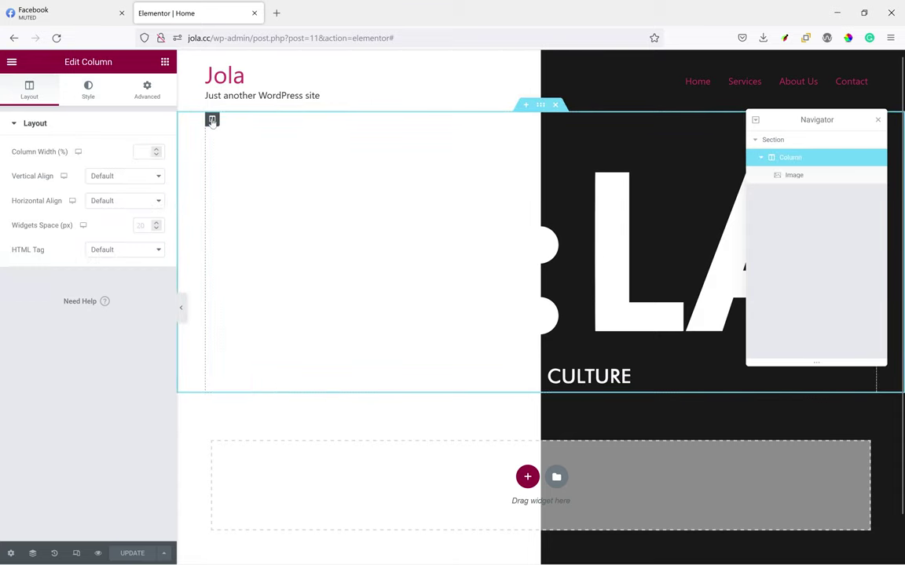
left_click(129, 94)
left_click(115, 212)
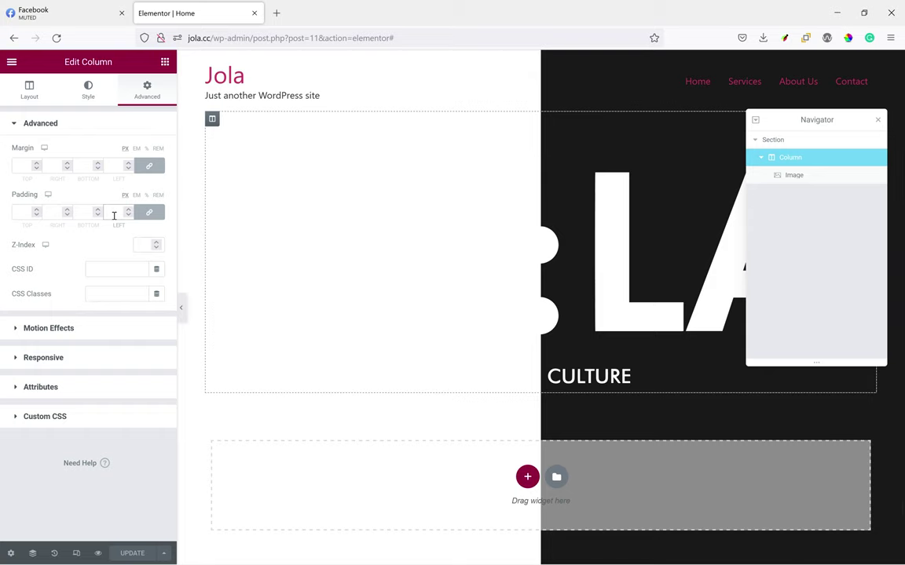
type("0")
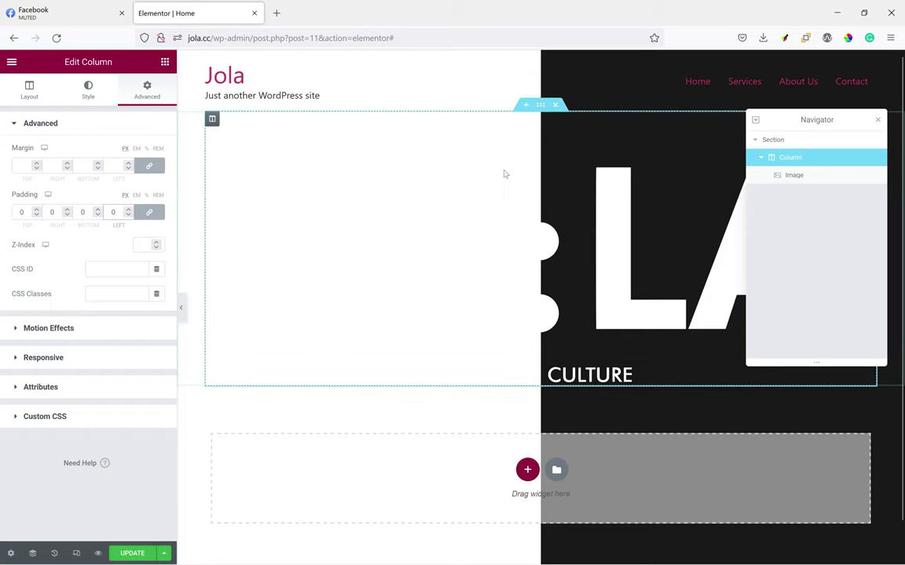
Make the hero section Full Width with No Gap and Middle vertical alignment, then save
left_click(540, 104)
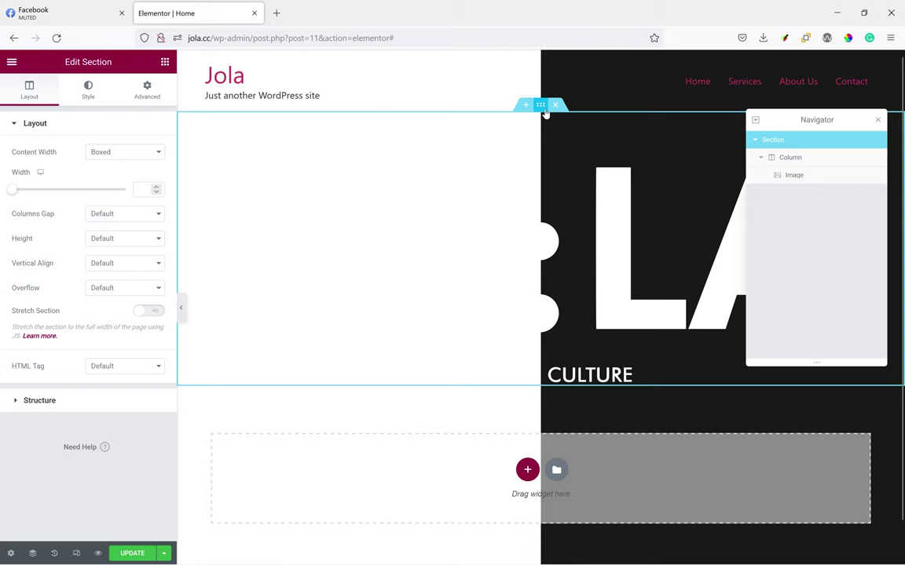
left_click(133, 152)
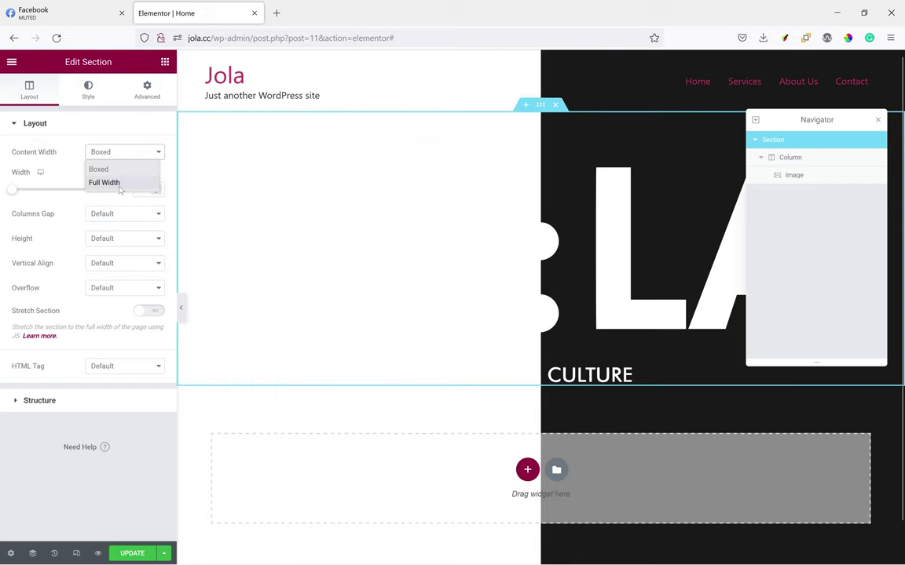
left_click(126, 182)
left_click(96, 176)
left_click(102, 207)
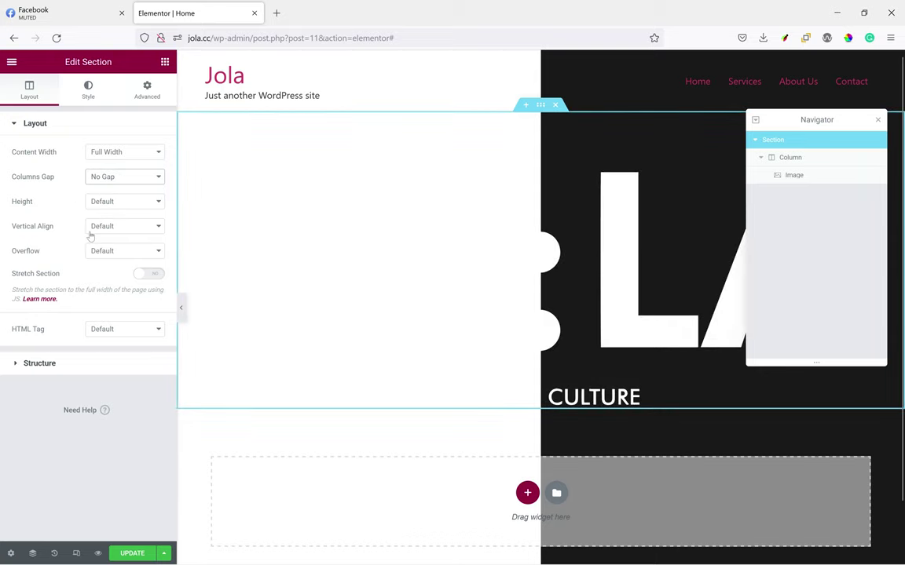
left_click(110, 226)
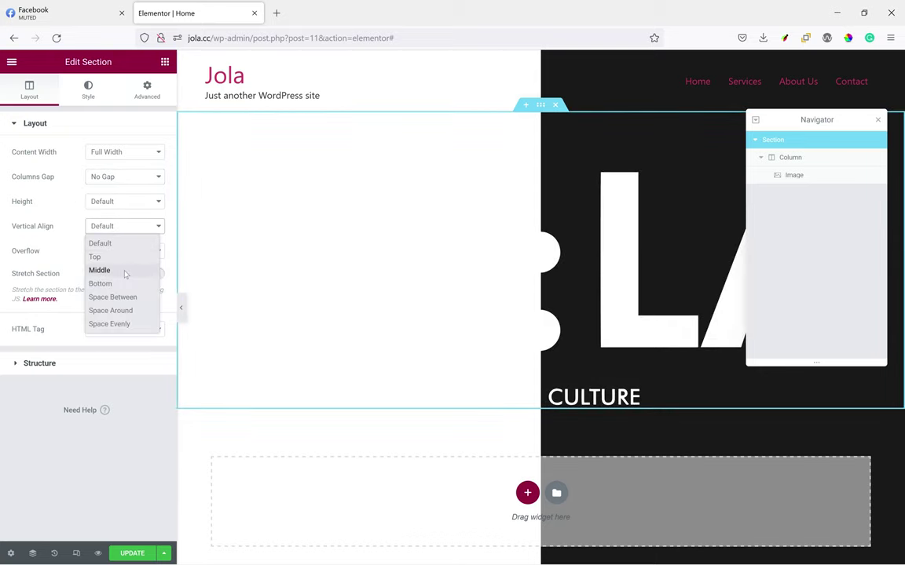
left_click(123, 271)
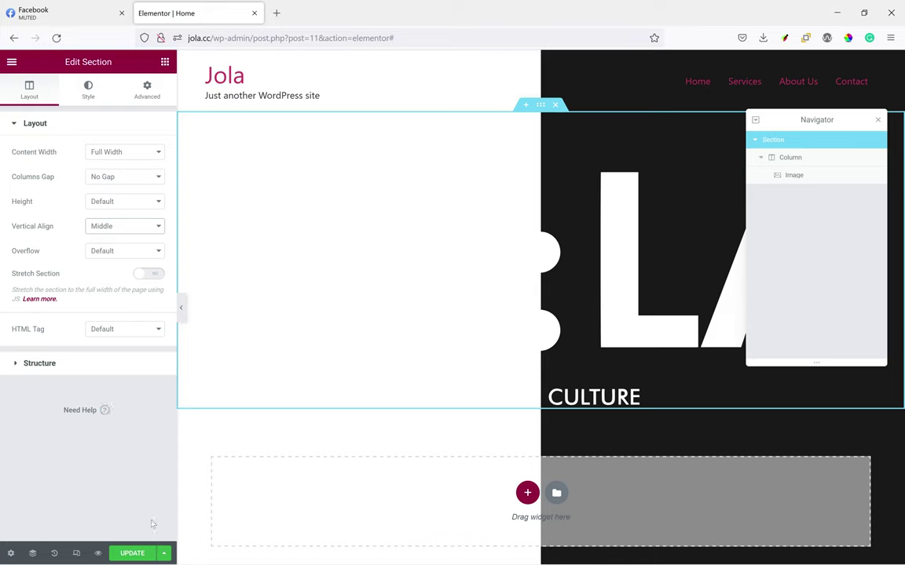
left_click(134, 553)
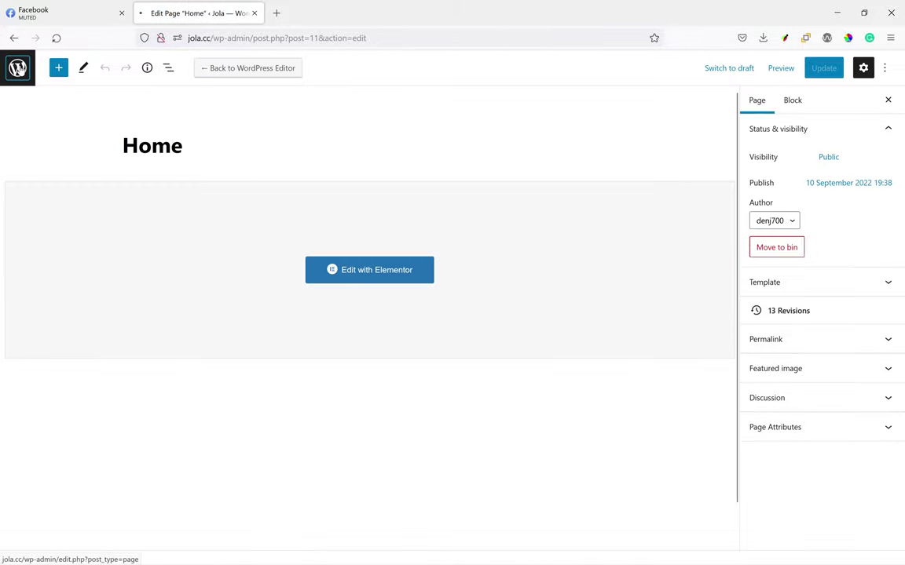
Exit the Elementor editor to WordPress's All Pages list
left_click(17, 68)
mouse_move(59, 287)
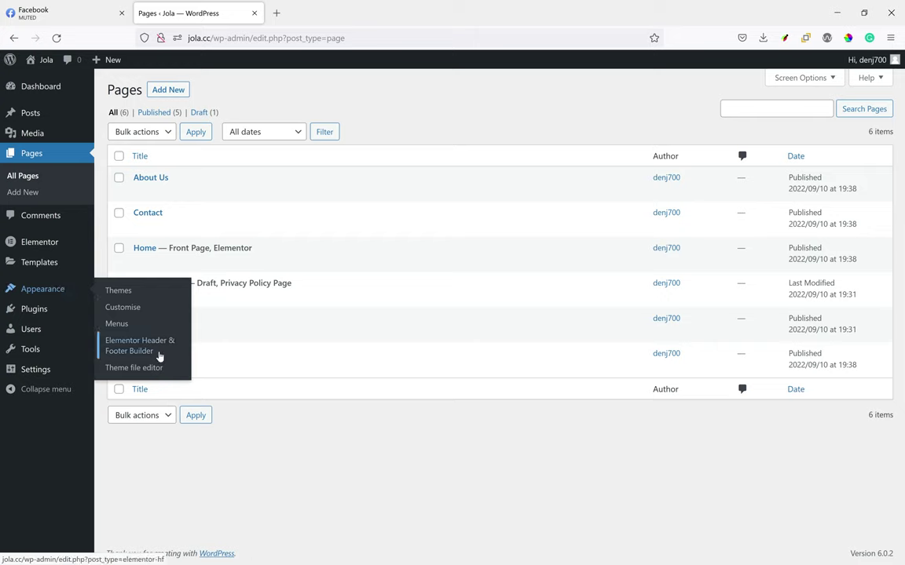
Start a new template in the Elementor Header & Footer Builder, skipping the onboarding
left_click(156, 346)
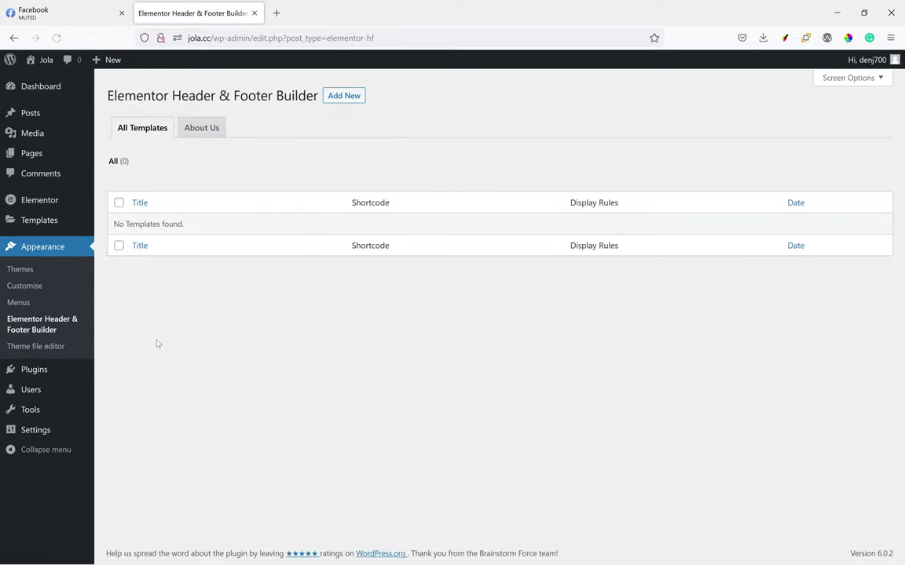
left_click(344, 95)
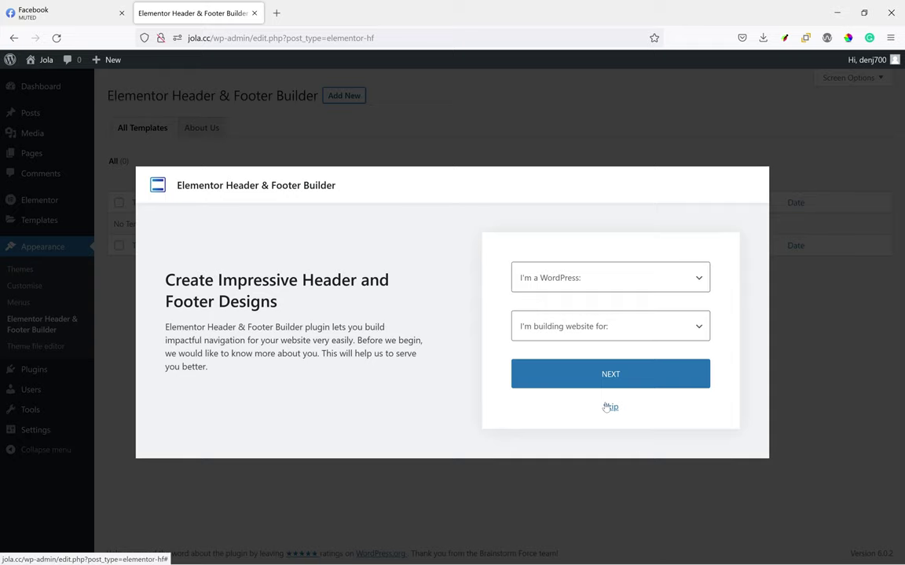
left_click(610, 407)
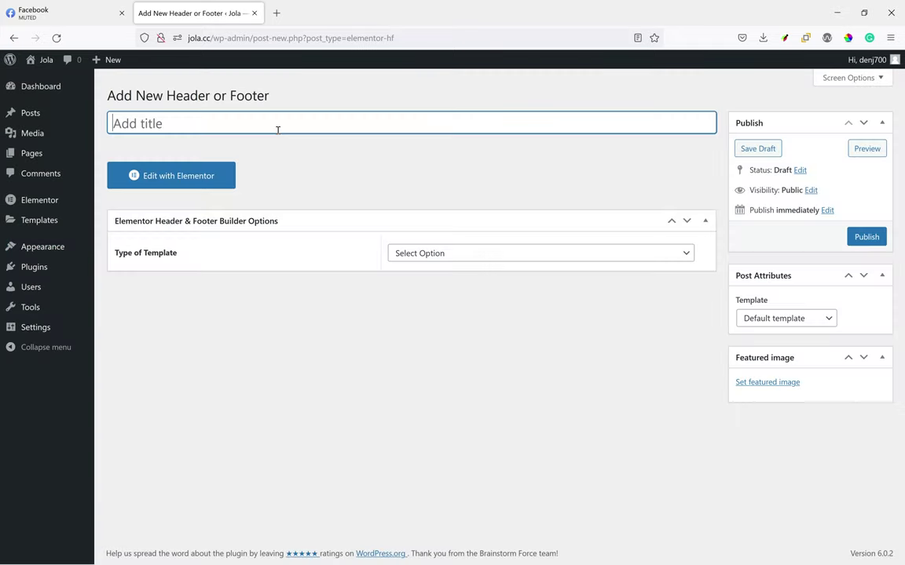
Title it 'Site Header', type Header, display on Entire Website, and publish
type("M")
key("BackSpace")
type("Site Header")
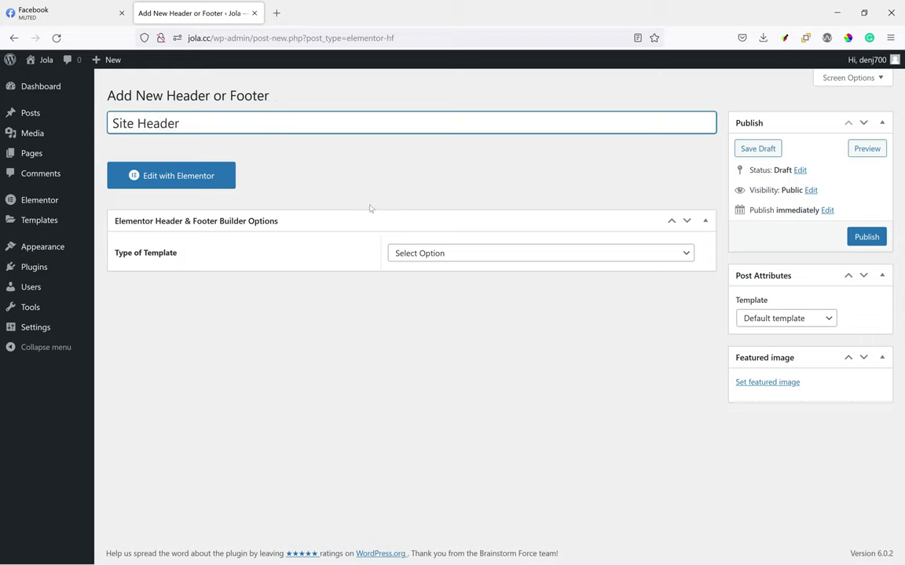
left_click(436, 253)
left_click(430, 289)
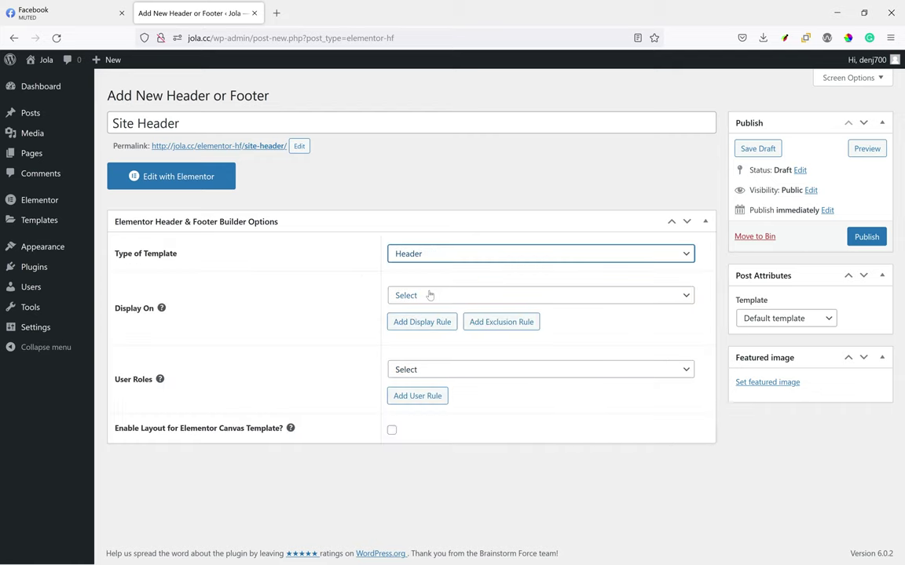
left_click(436, 296)
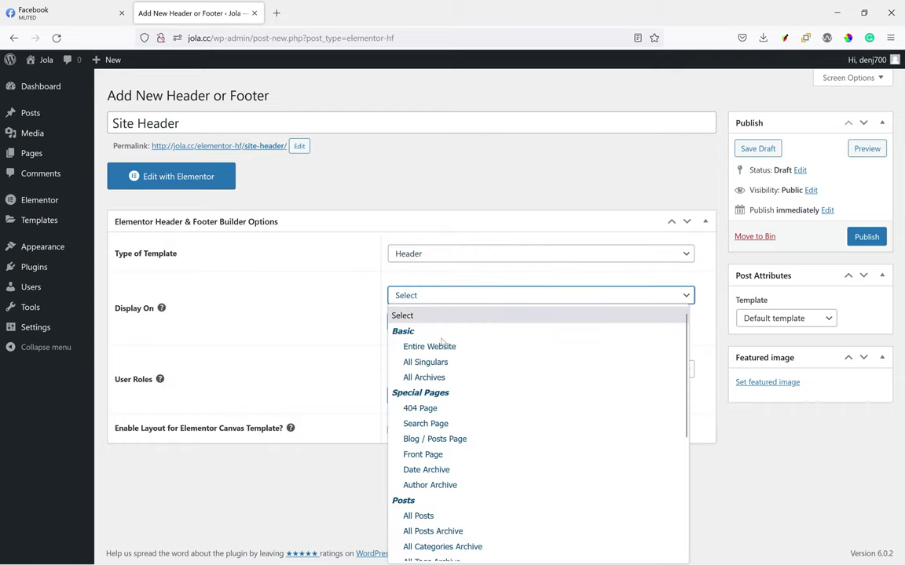
left_click(439, 347)
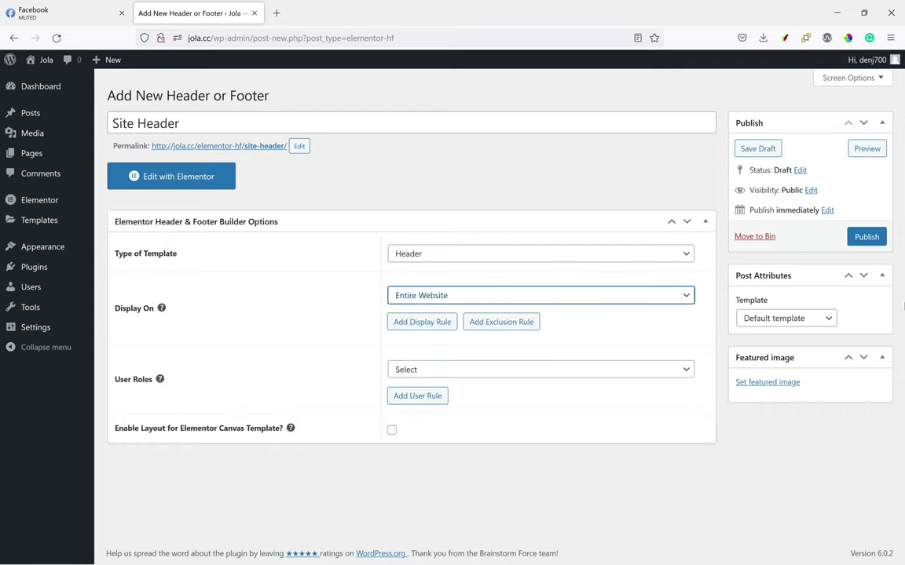
left_click(866, 237)
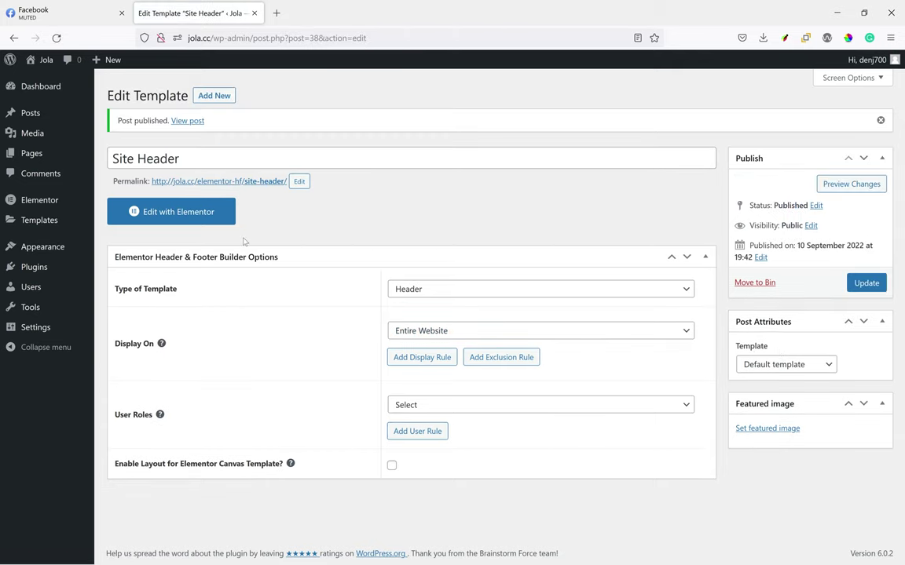
Open the Main Header in Elementor, checking the JO:LA mockup's dark shade 191919 in Facebook
left_click(183, 212)
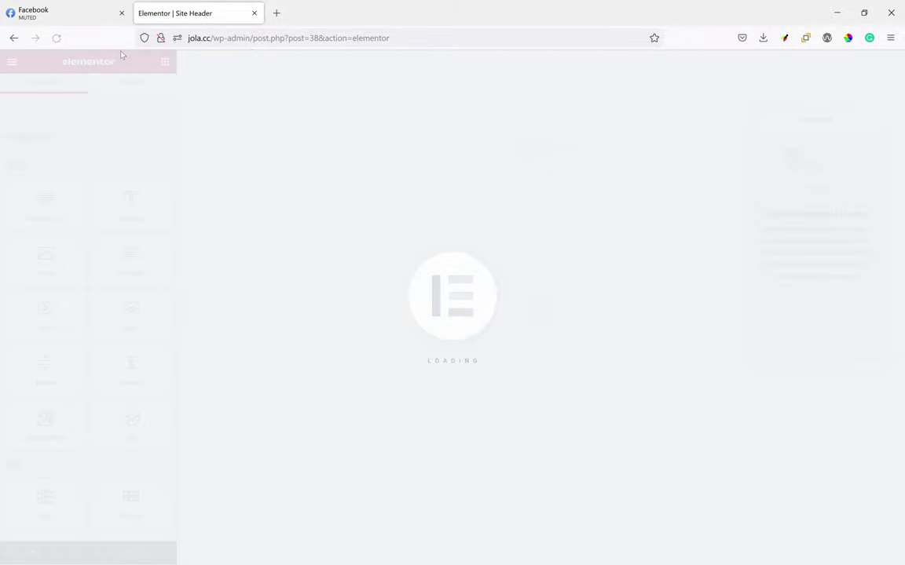
left_click(41, 4)
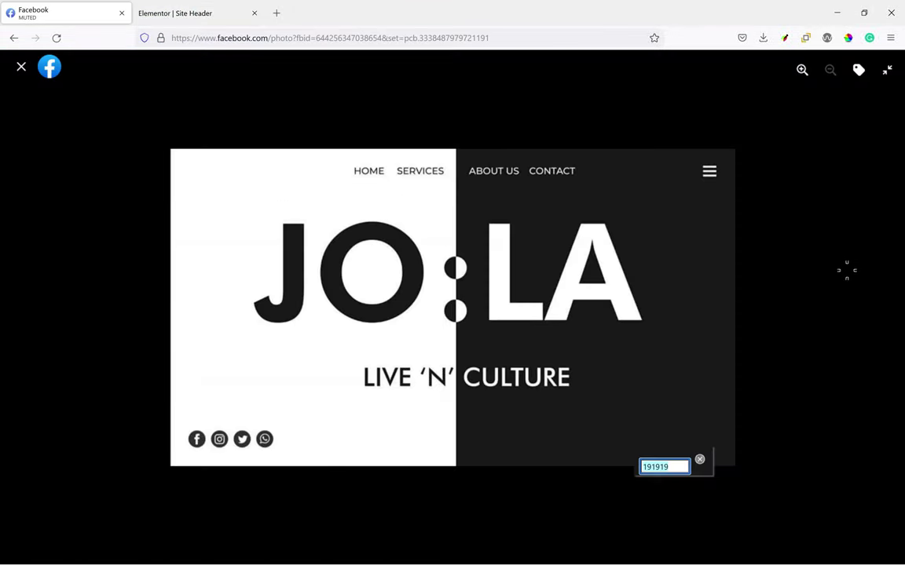
key("Escape")
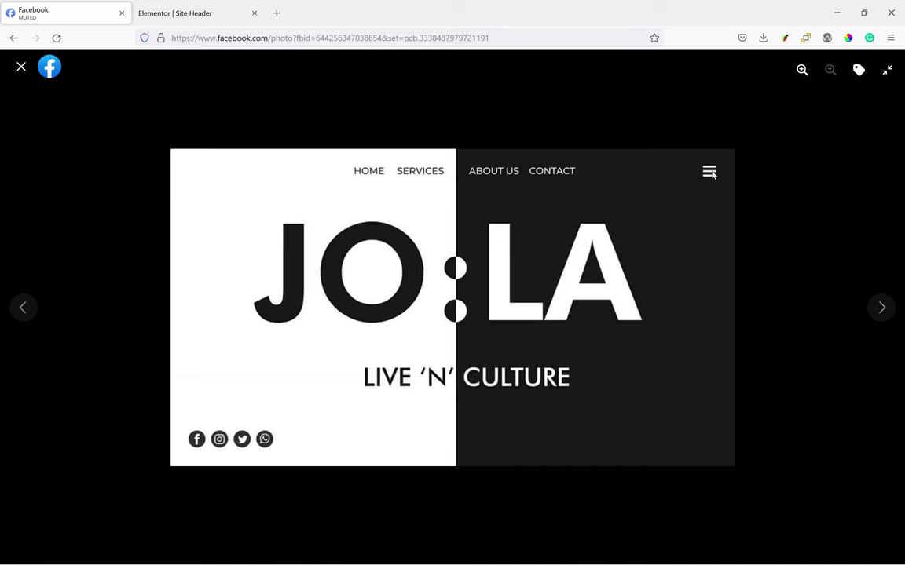
left_click(185, 17)
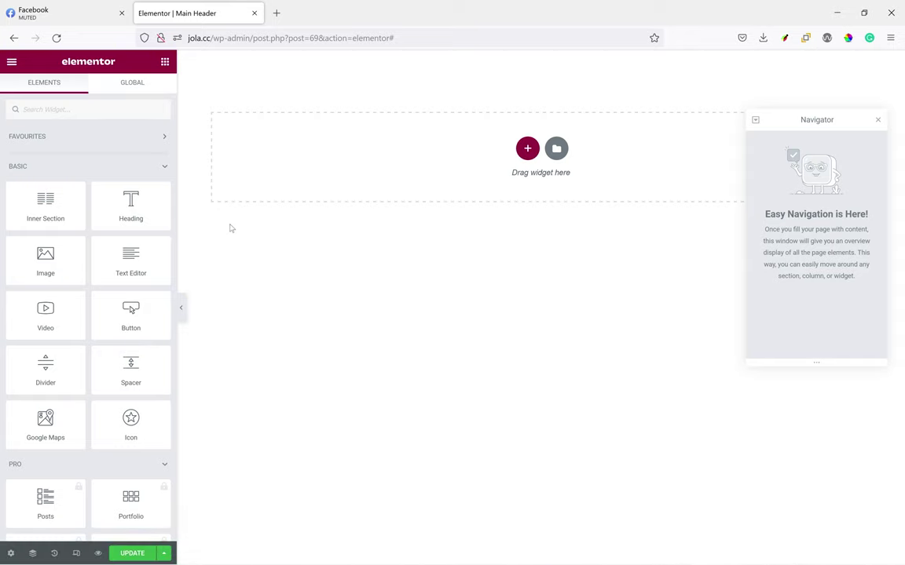
Add a one-column section to the Main Header and start a widget search
left_click(529, 151)
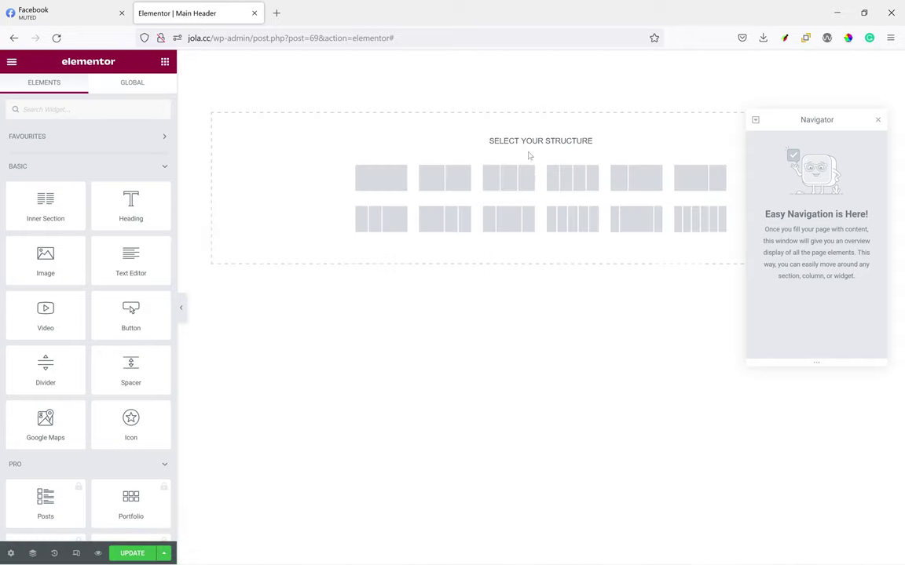
left_click(395, 183)
left_click(164, 61)
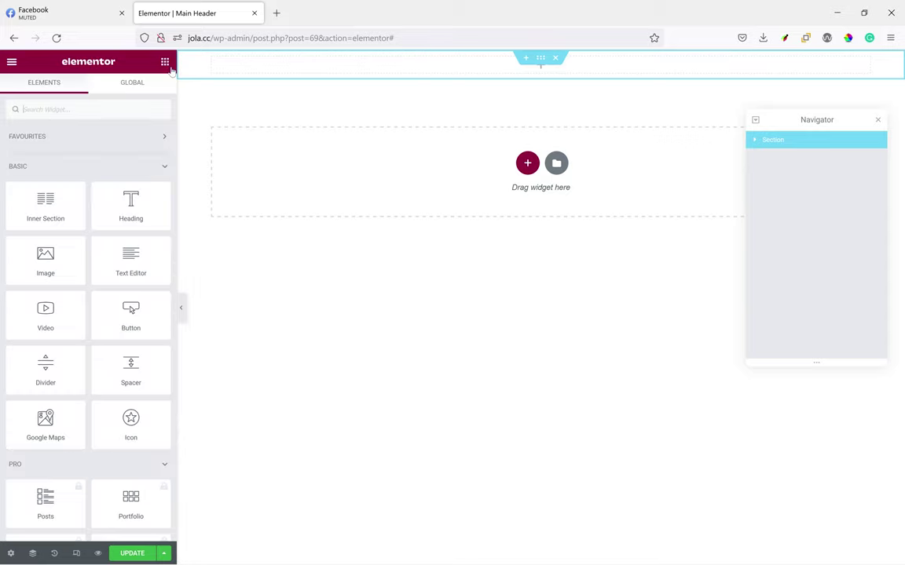
left_click(90, 115)
Drop the Navigation Menu widget into the section with Responsive Breakpoint set to None
type("navig")
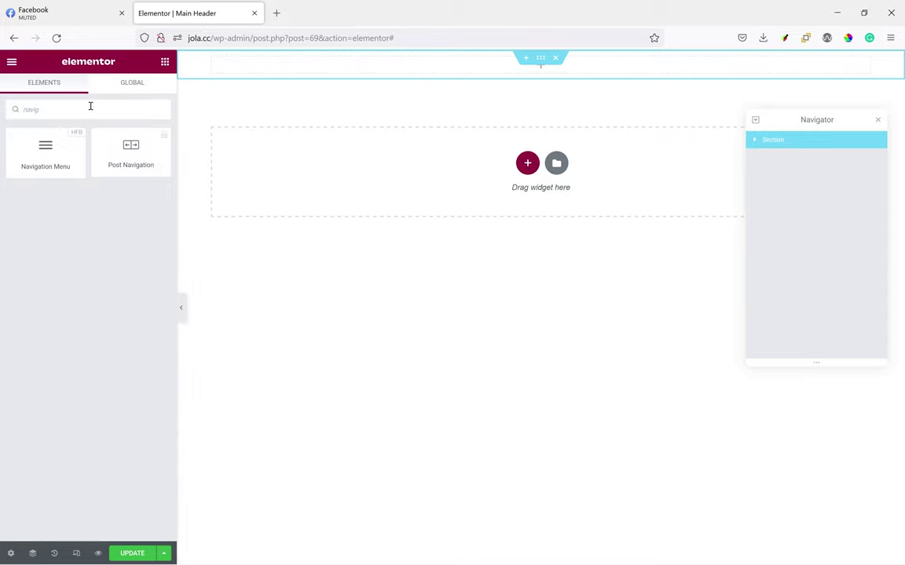
left_click_drag(75, 148, 402, 73)
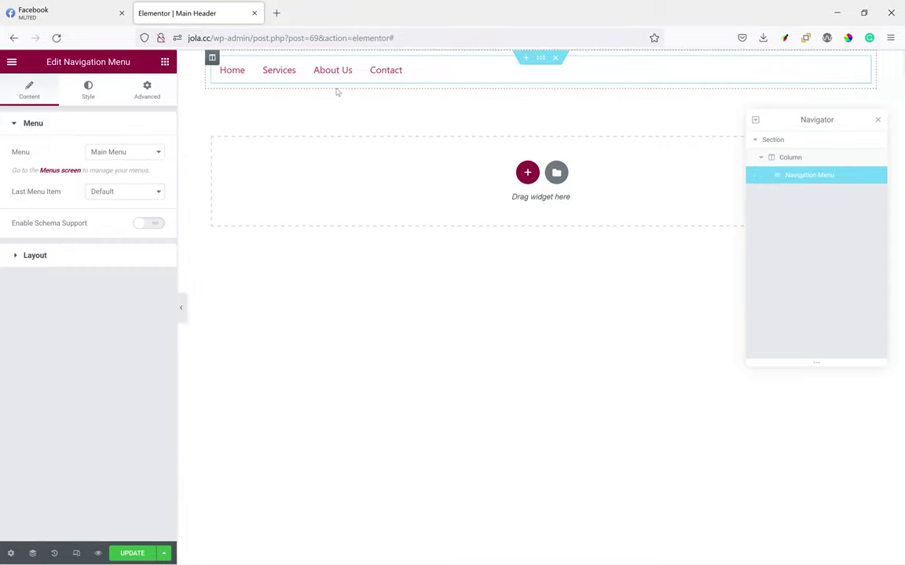
left_click(101, 261)
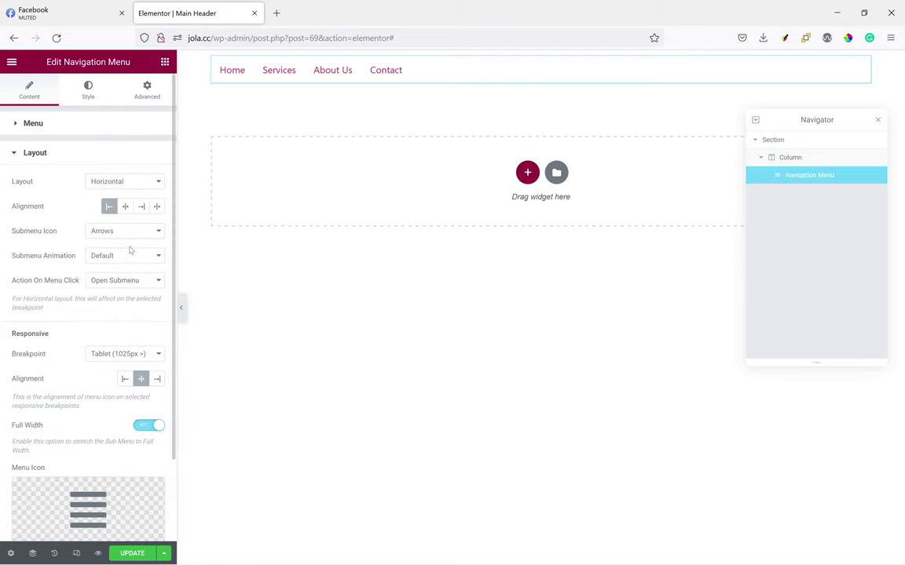
left_click(120, 355)
left_click(114, 398)
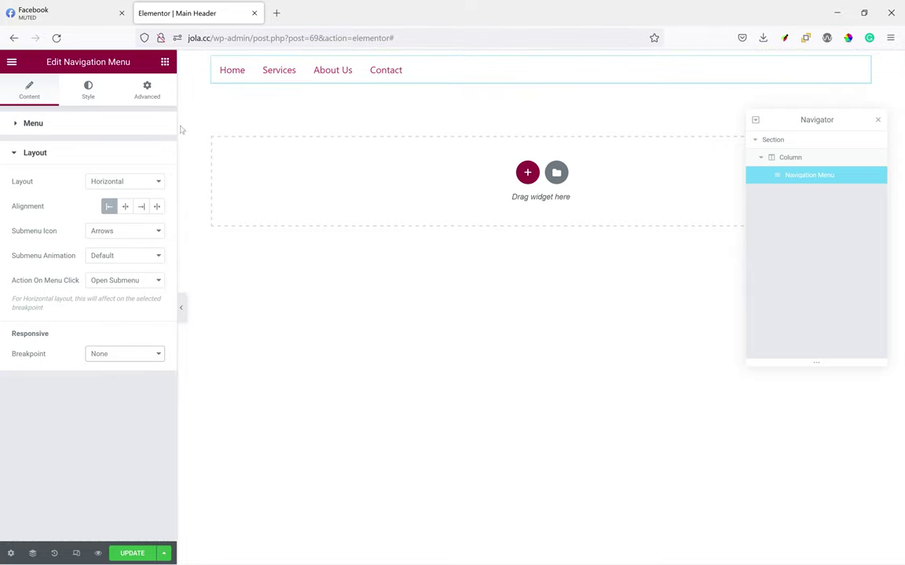
Compare the menu's Style settings against the JO:LA mockup
left_click(75, 94)
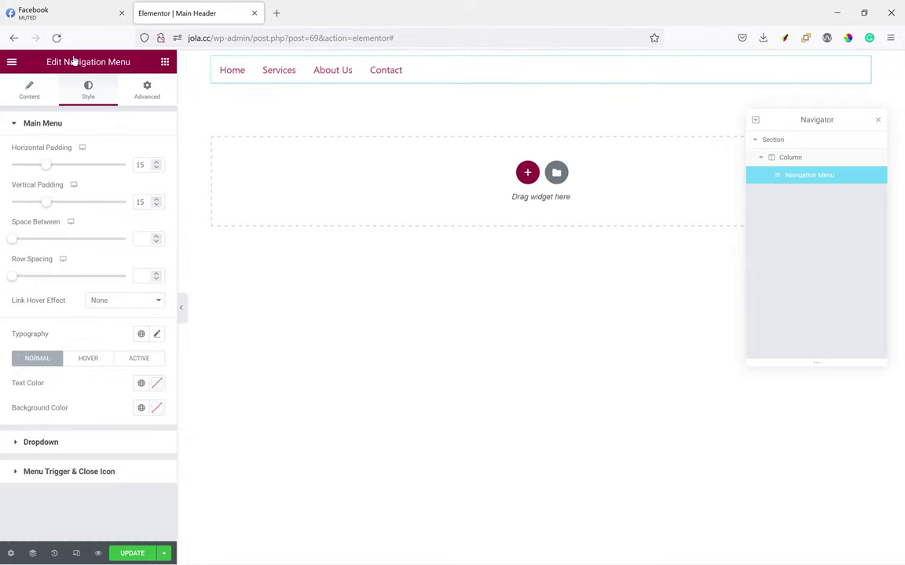
left_click(74, 11)
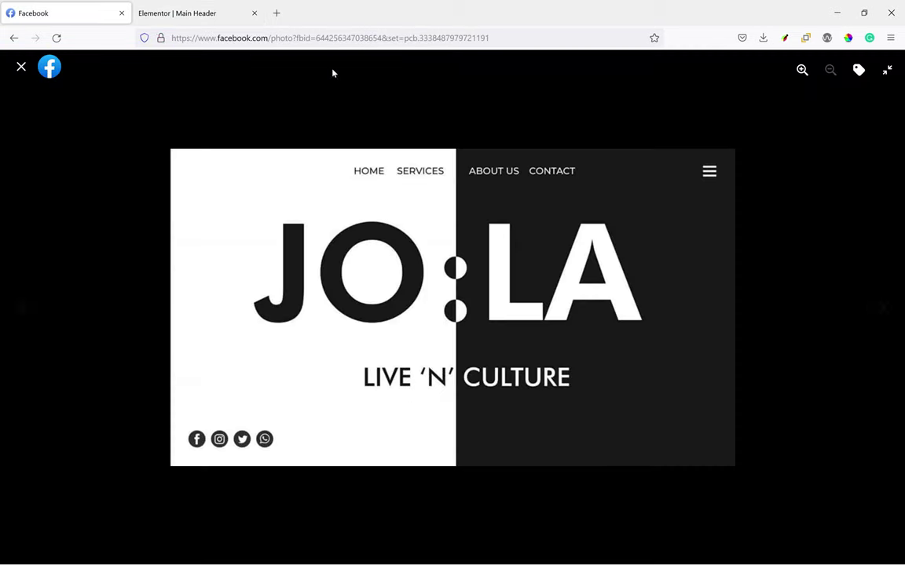
left_click(182, 10)
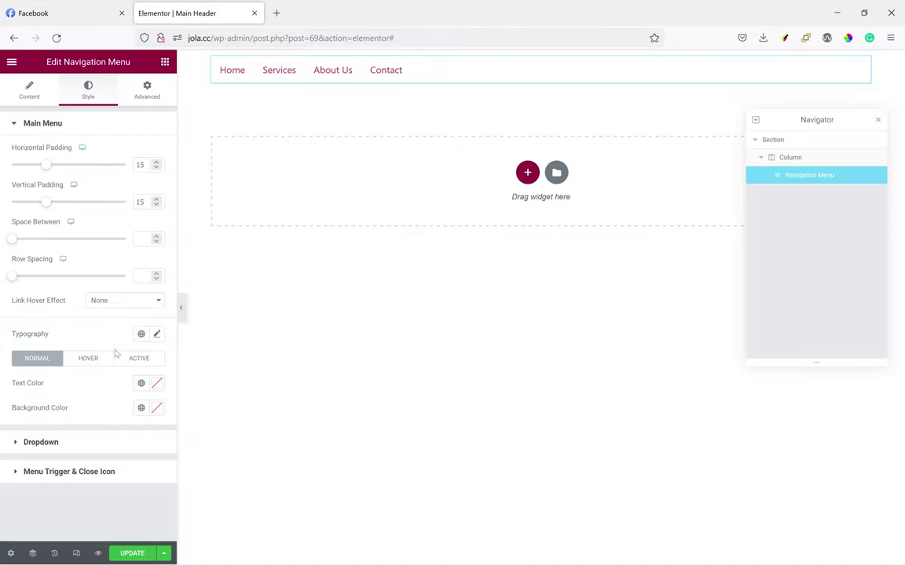
Set the menu typography to the Montserrat family with Uppercase transform
left_click(157, 337)
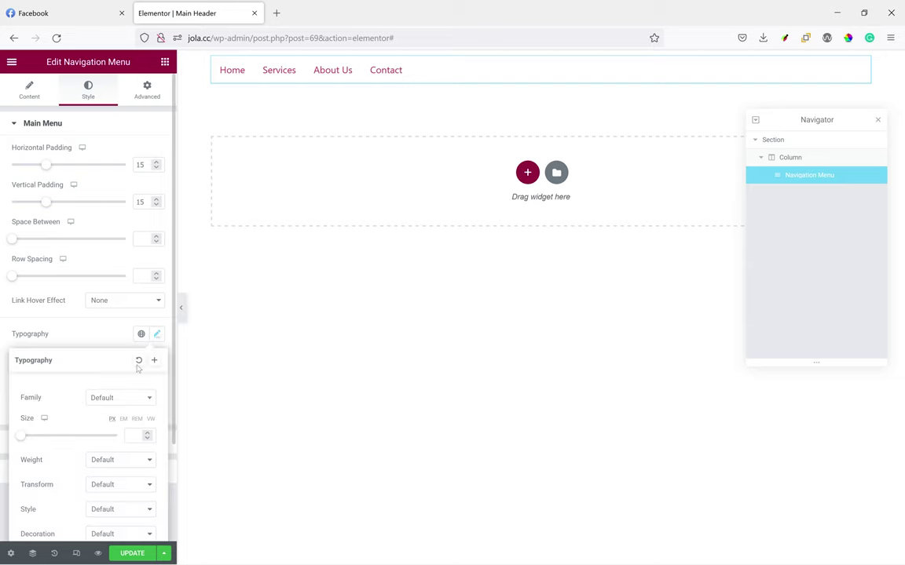
left_click(114, 400)
type("monte")
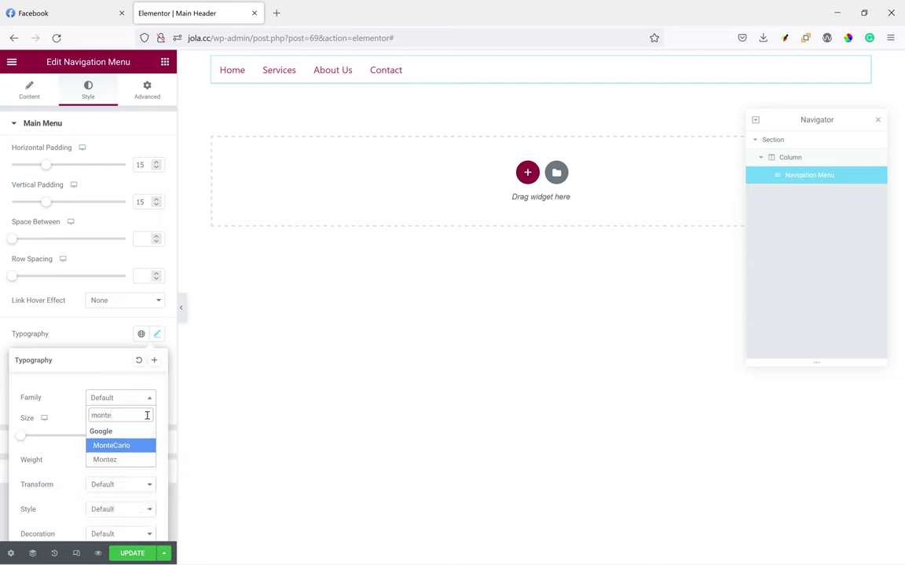
key("BackSpace")
type("s")
left_click(111, 445)
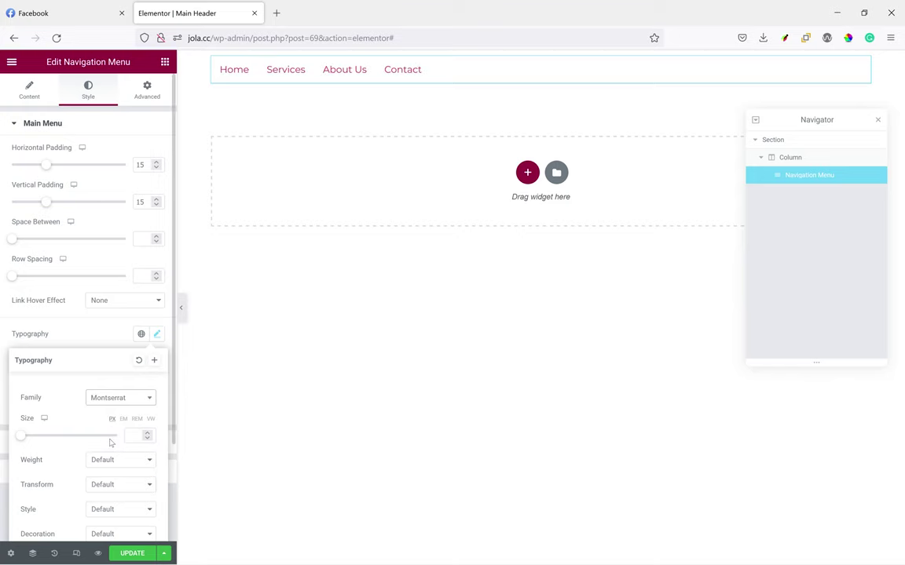
left_click(101, 484)
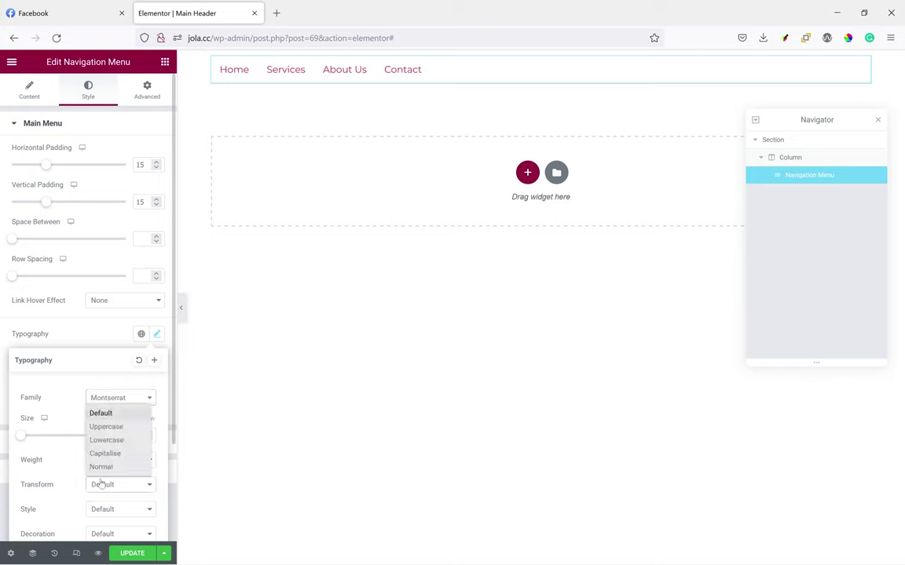
left_click(110, 426)
scroll(129, 487, "down", 3)
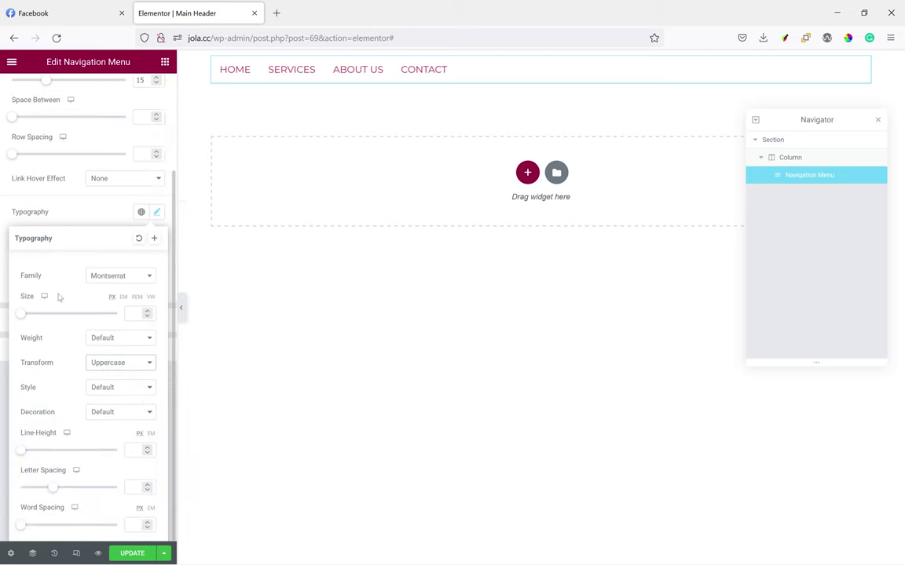
left_click(98, 212)
scroll(140, 122, "up", 3)
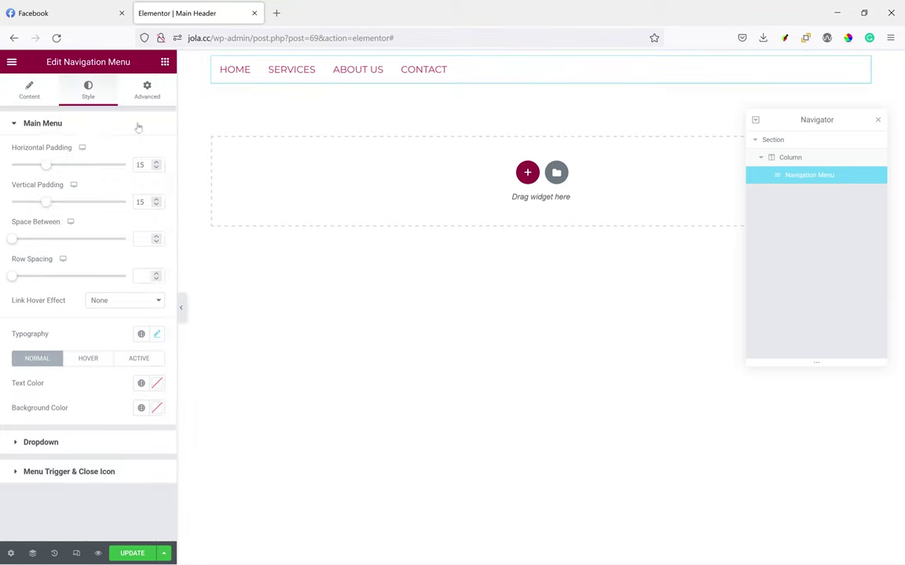
Set the menu width to Inline (auto), add CSS class nav--desktop, and save the header
left_click(145, 94)
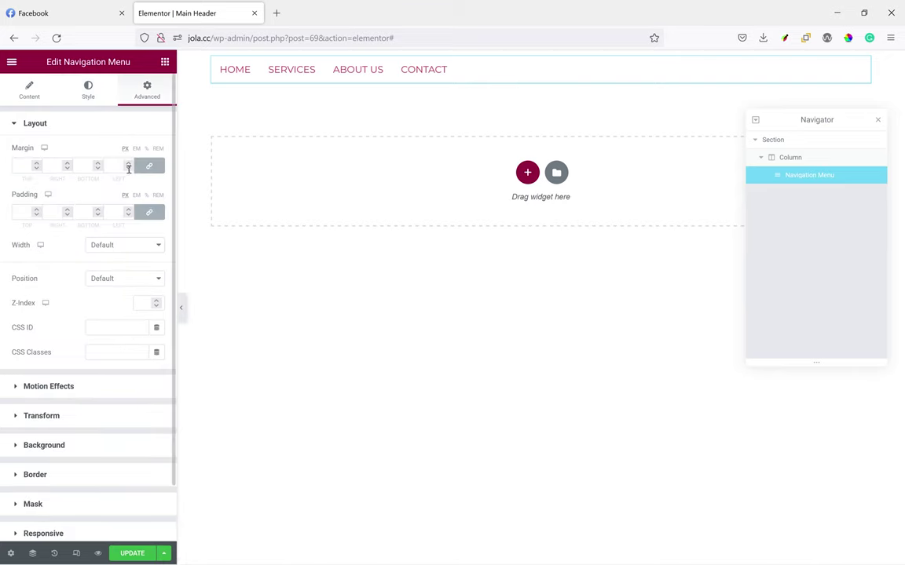
left_click(122, 245)
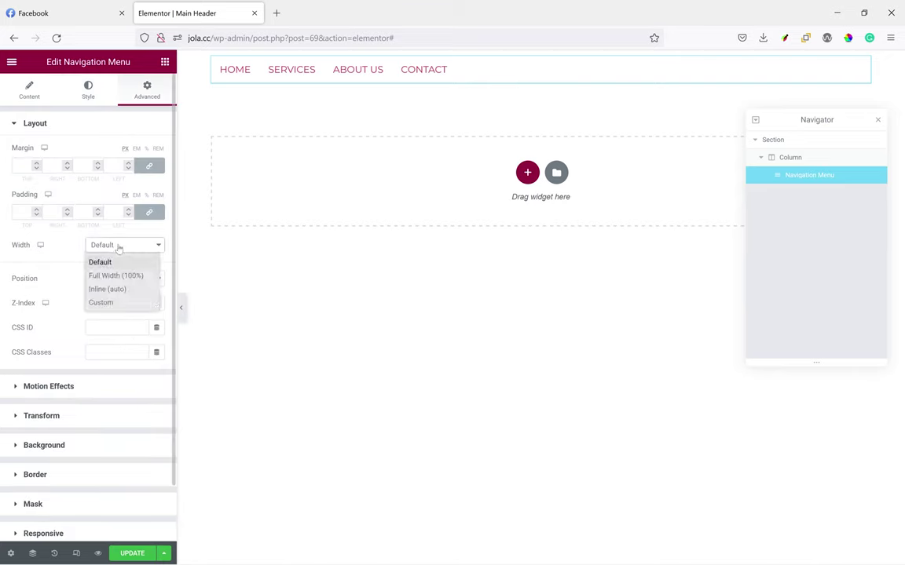
left_click(107, 289)
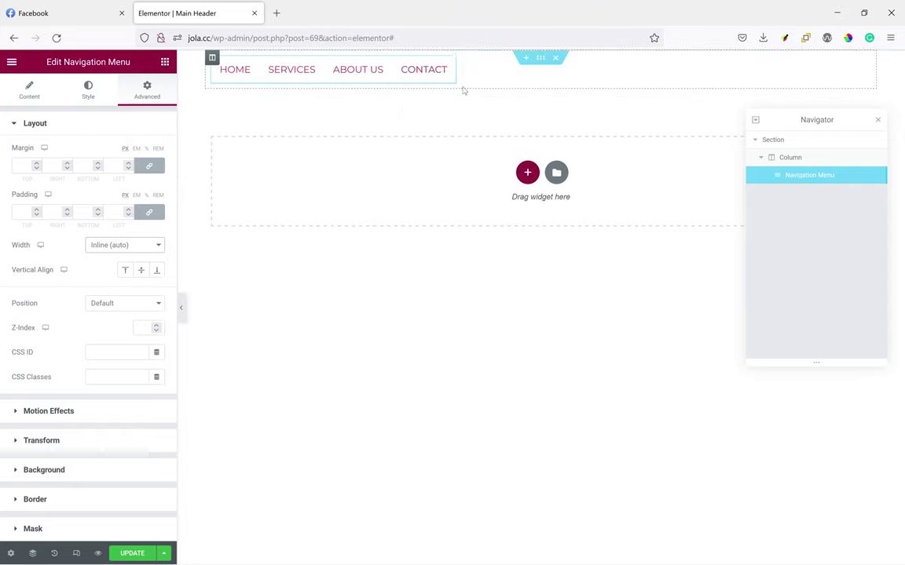
left_click(115, 380)
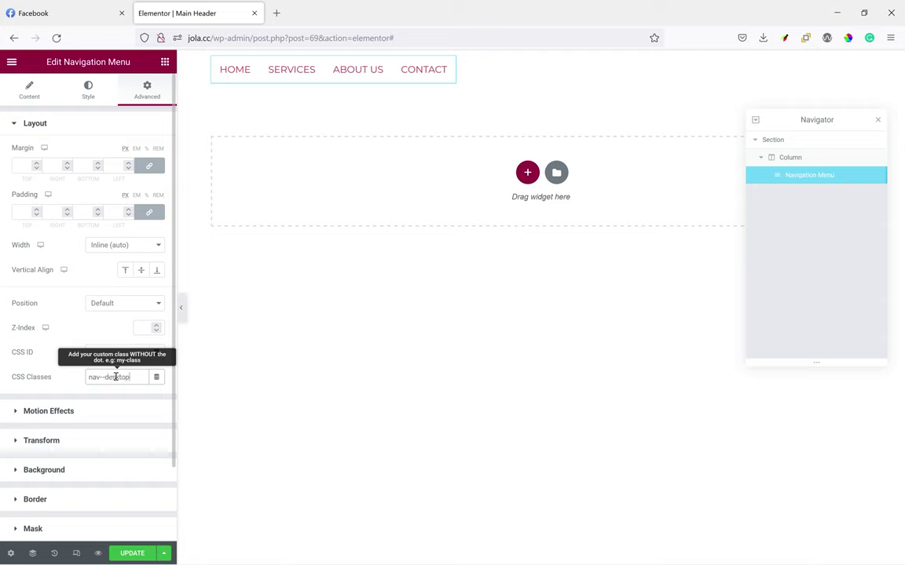
left_click(131, 554)
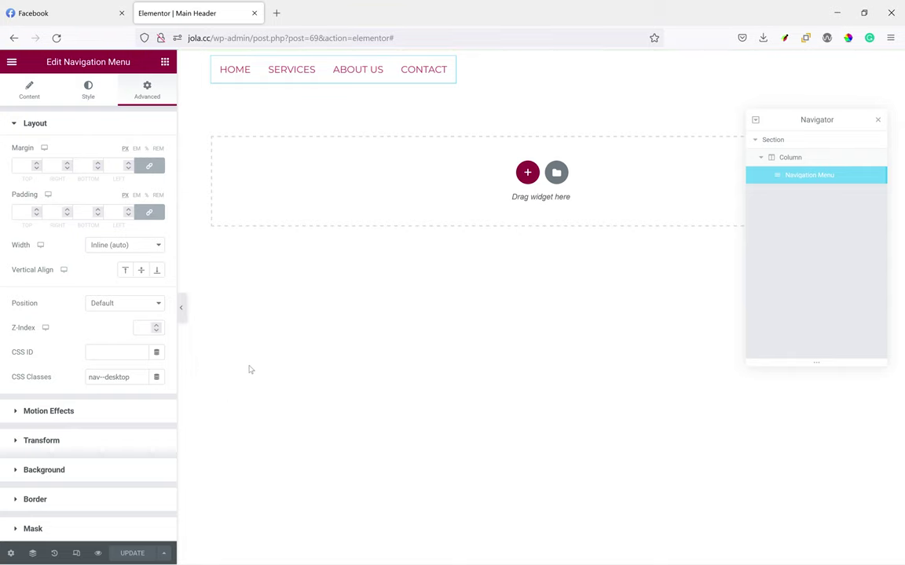
Add a second Navigation Menu widget to the header from the 'nav' search
left_click(164, 62)
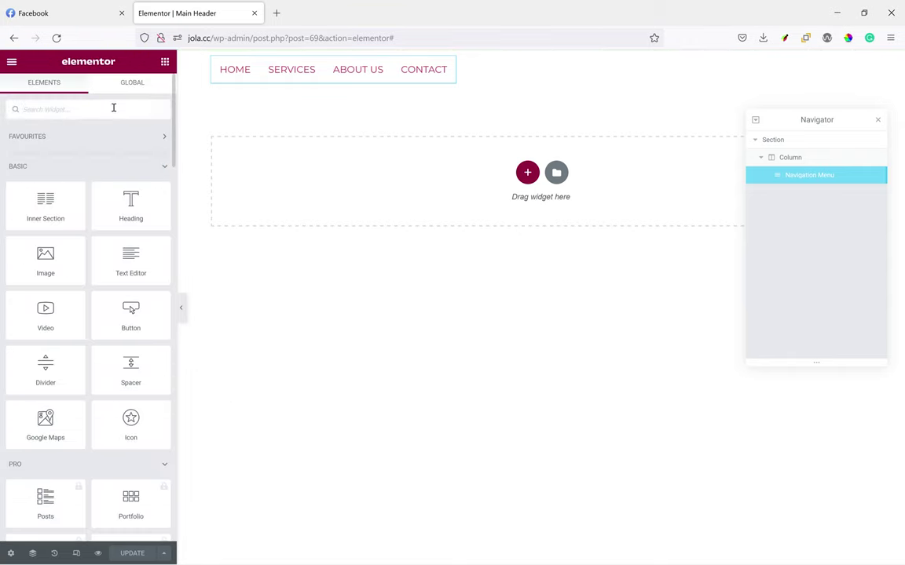
type("nav")
left_click_drag(9, 161, 339, 77)
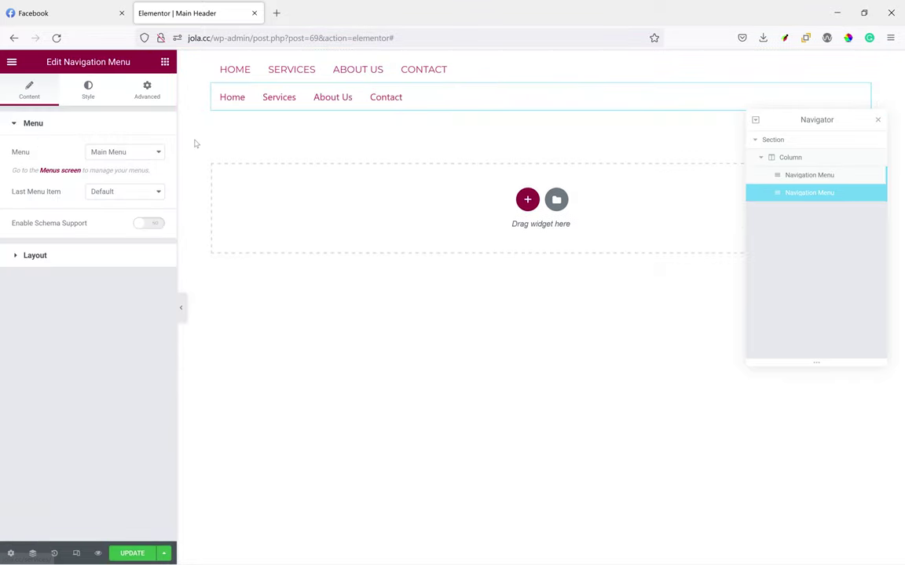
Set the second menu's layout to Flyout with Left orientation
left_click(81, 259)
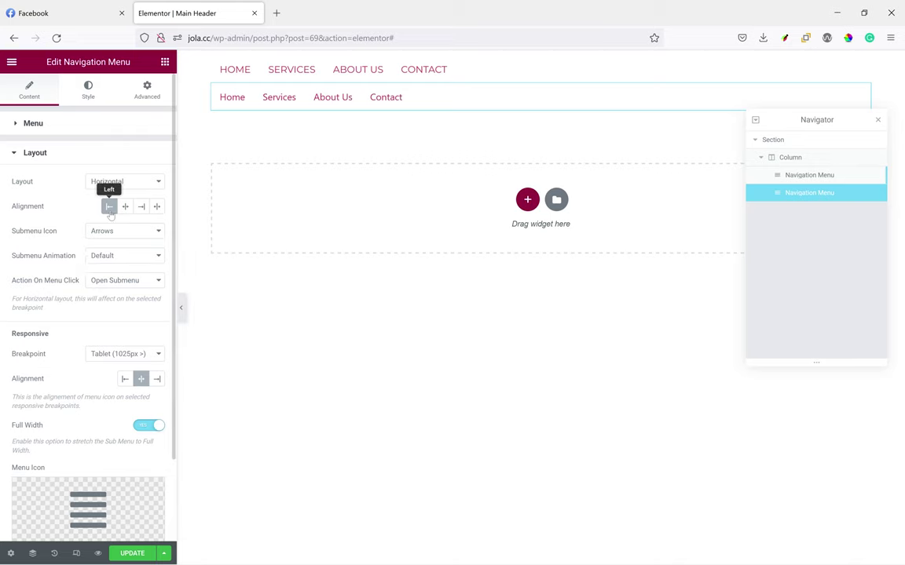
left_click(121, 182)
left_click(118, 238)
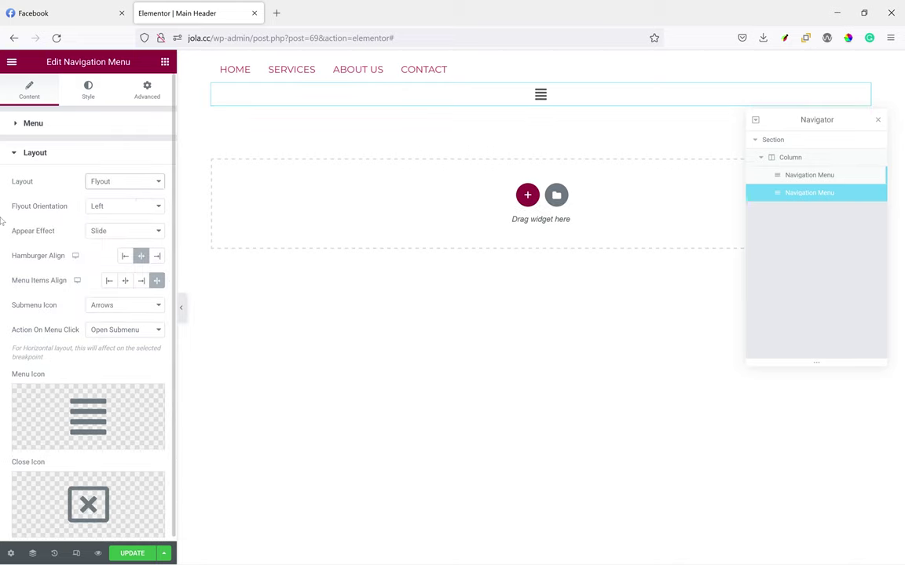
left_click(118, 207)
left_click(111, 236)
left_click(111, 210)
left_click(99, 223)
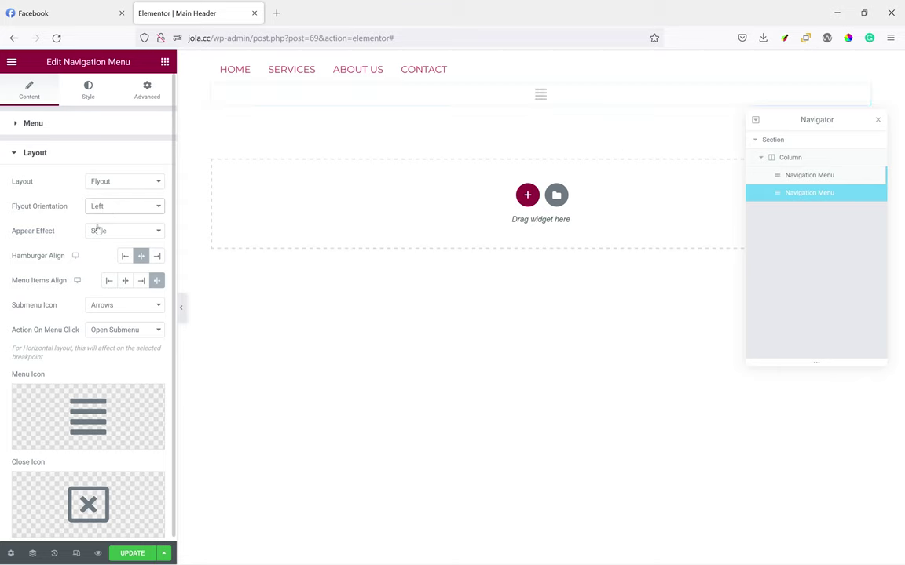
Expand the Menu Trigger & Close Icon style section and check the JO:LA reference
left_click(88, 89)
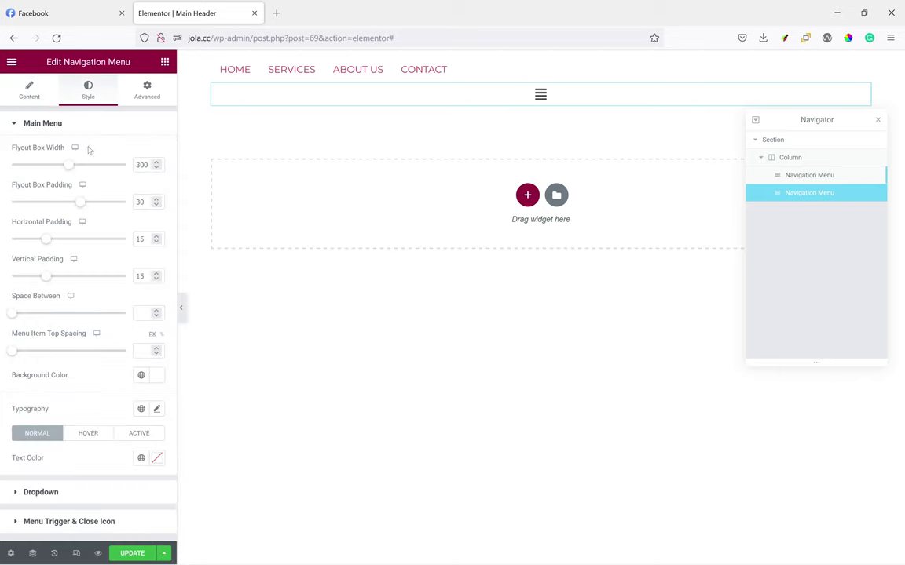
left_click(67, 520)
left_click(67, 9)
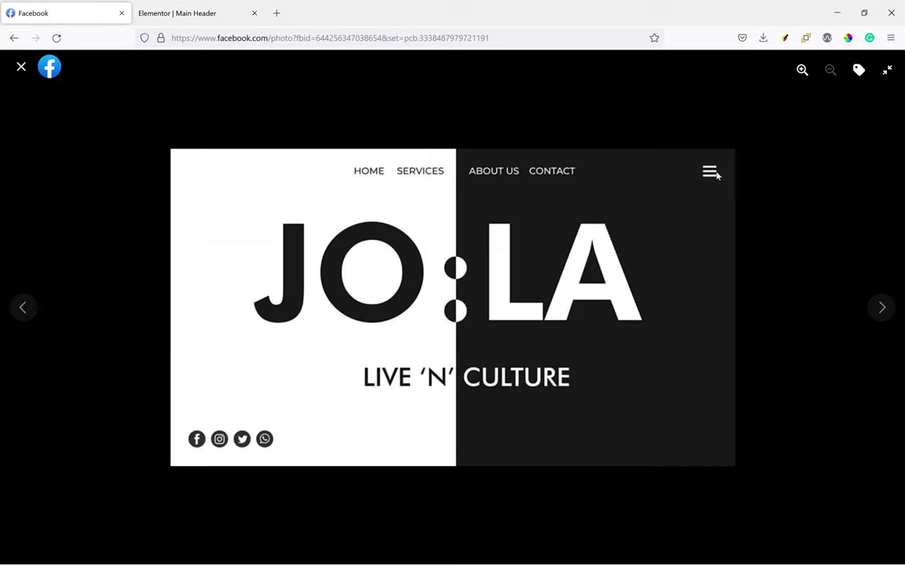
left_click(184, 6)
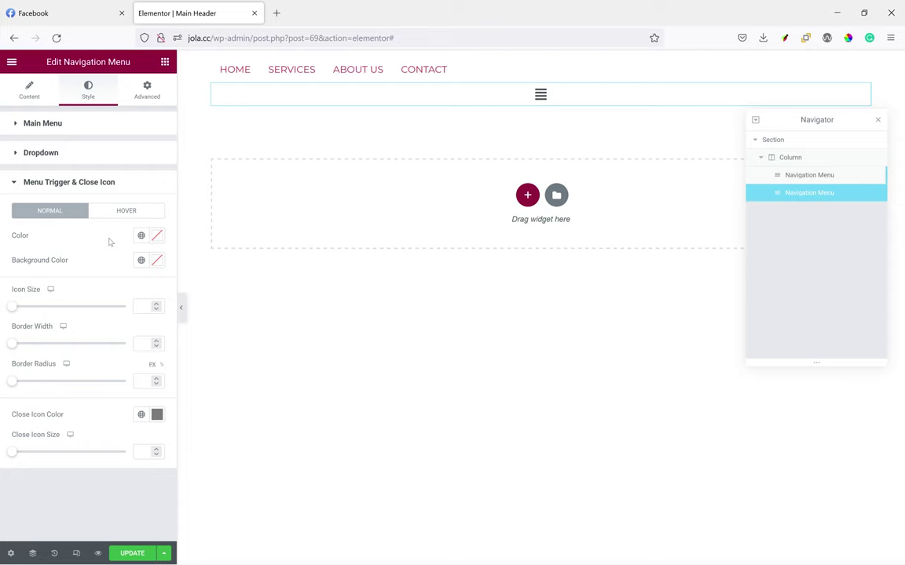
Give the hamburger trigger a Black-700 global background and a White icon colour
left_click(140, 236)
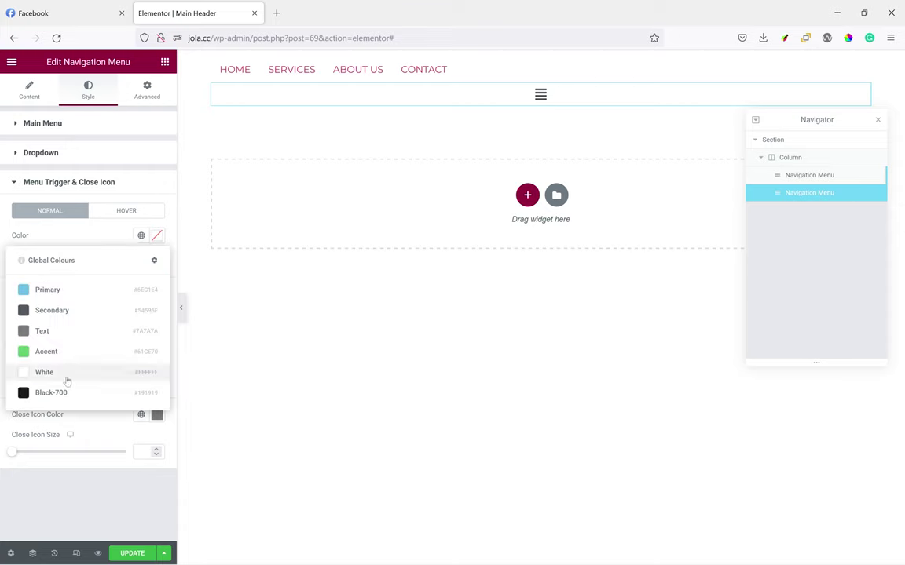
left_click(72, 210)
left_click(142, 260)
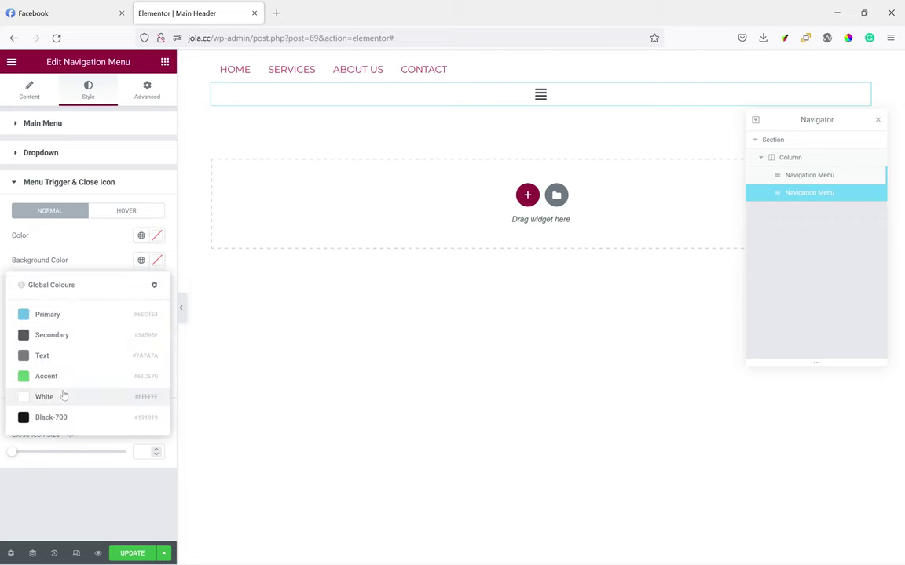
left_click(62, 418)
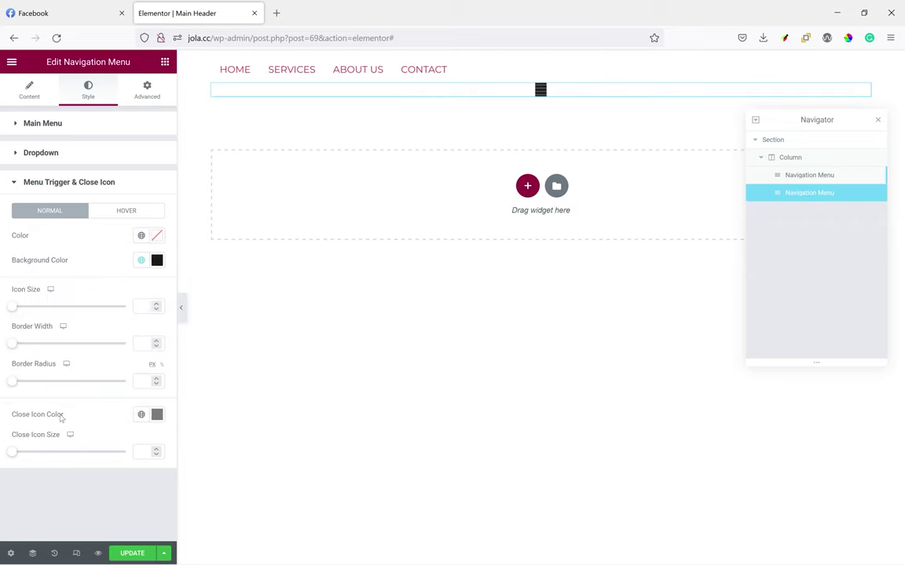
left_click(141, 260)
left_click(61, 398)
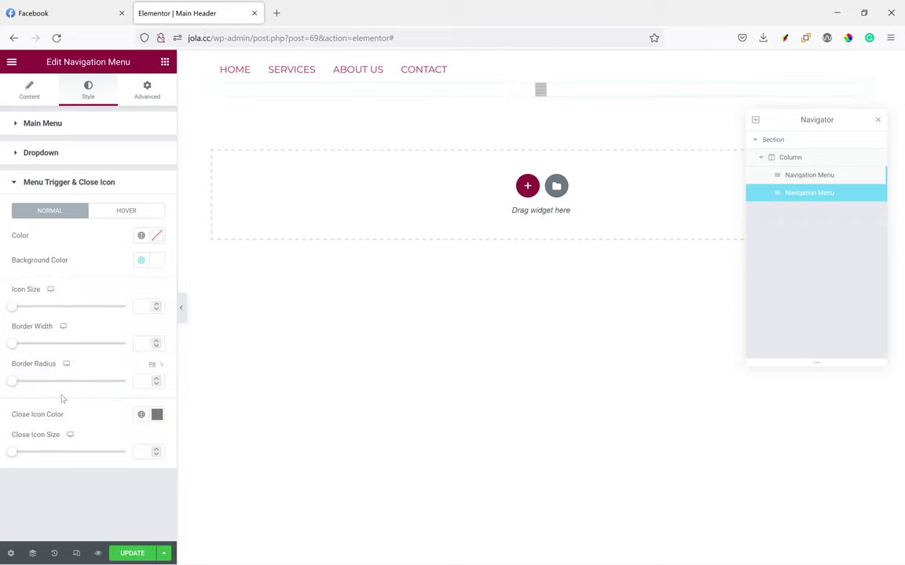
left_click(70, 4)
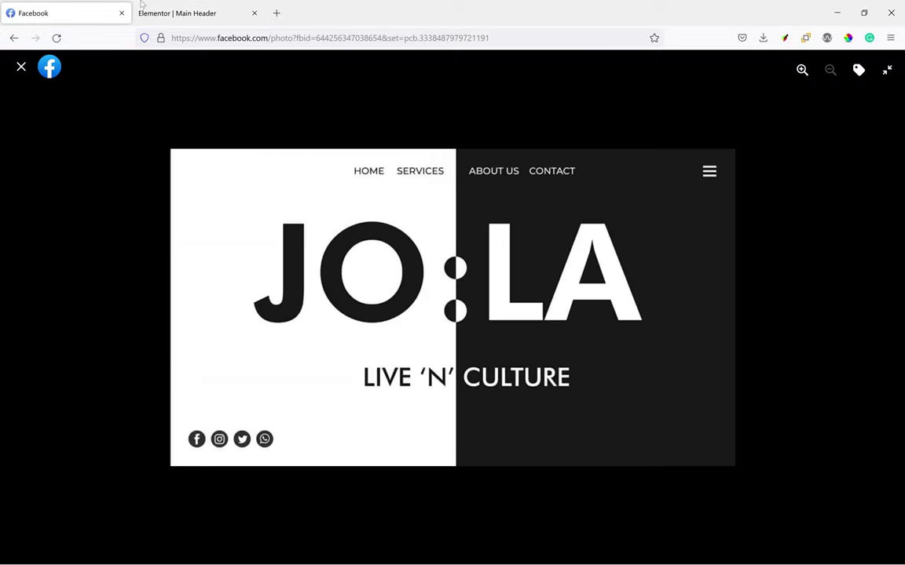
left_click(178, 6)
left_click(141, 260)
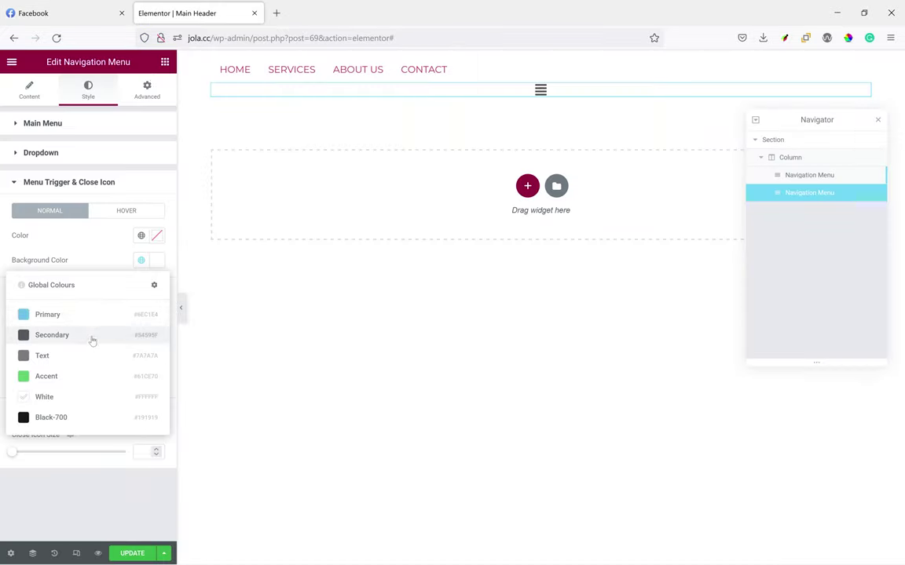
left_click(77, 418)
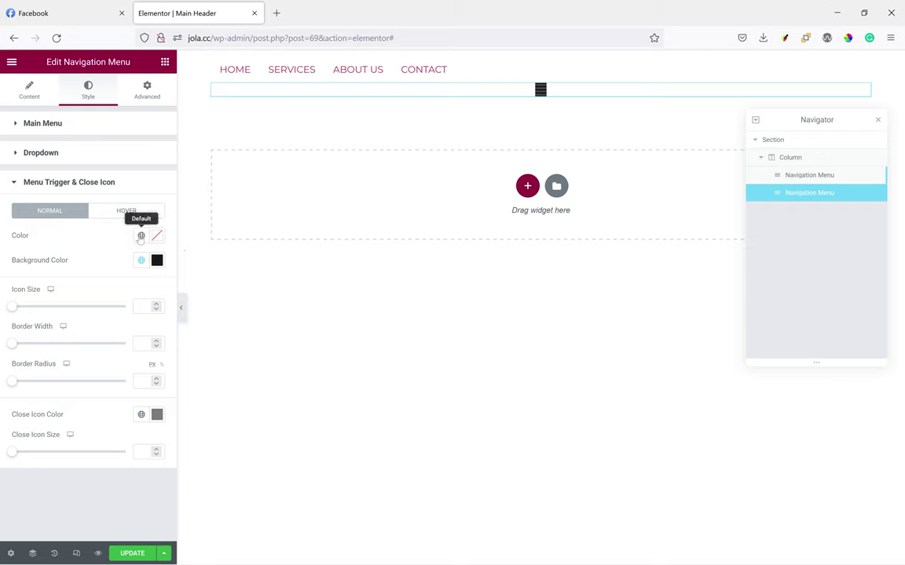
left_click(141, 235)
left_click(69, 374)
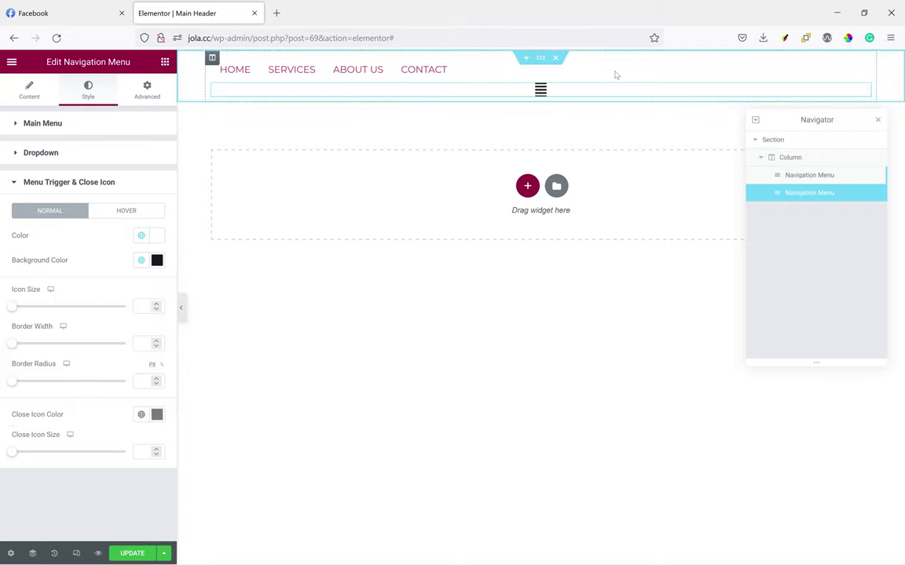
Set the hamburger menu's width to Inline (auto) with centred vertical alignment
left_click(141, 91)
left_click(106, 248)
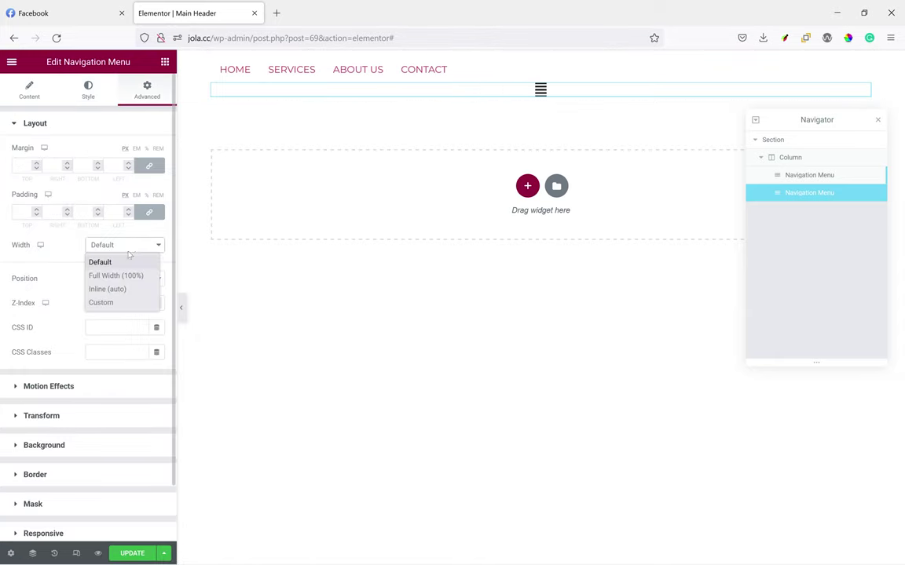
left_click(110, 288)
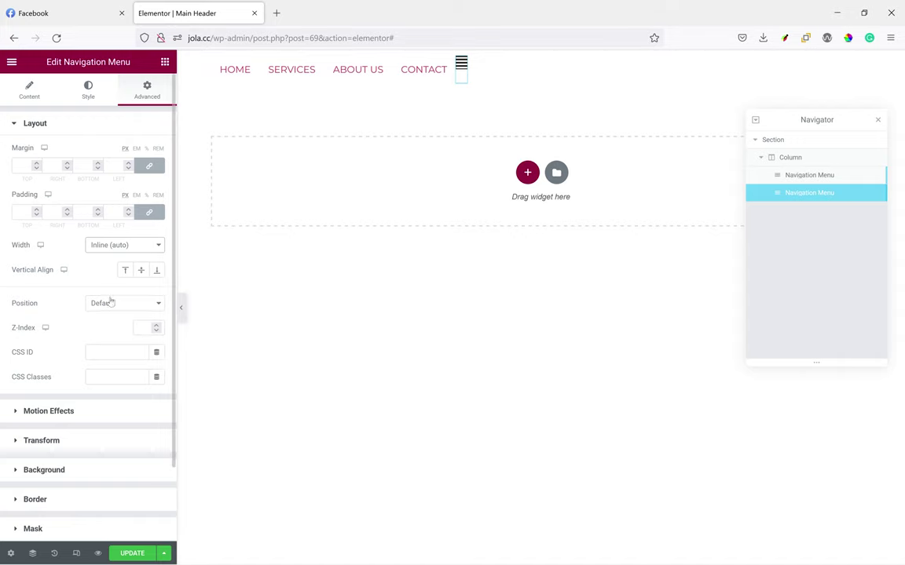
left_click(139, 271)
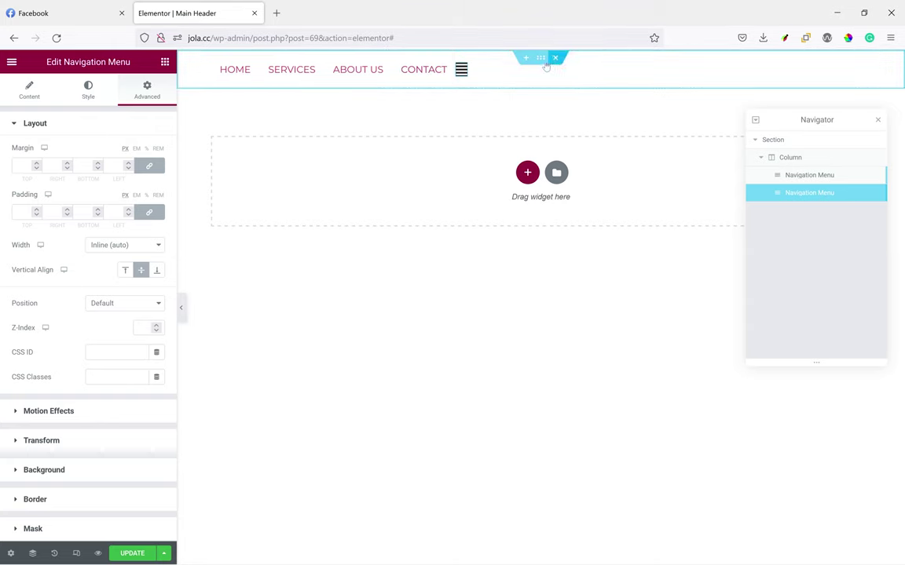
Compare with the JO:LA design, then select the header section for editing
left_click(57, 7)
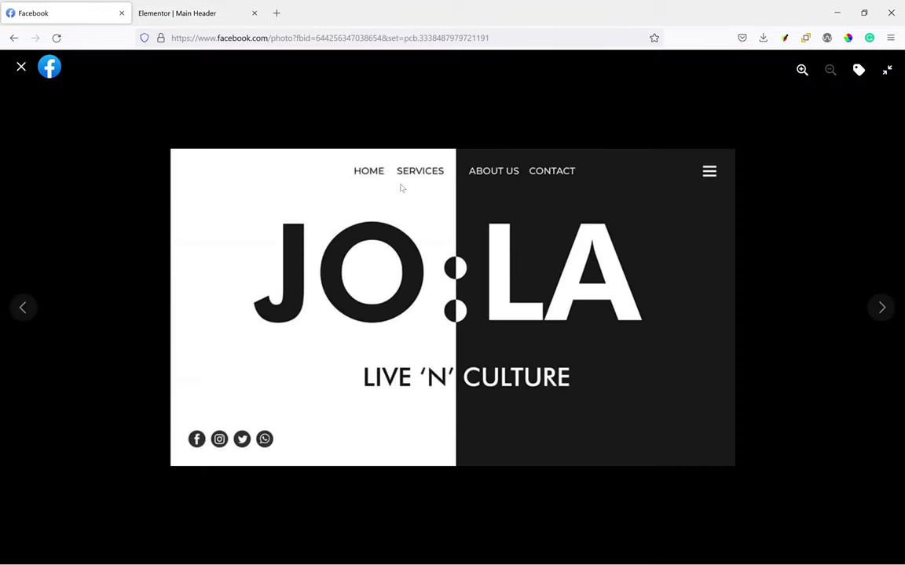
left_click(154, 13)
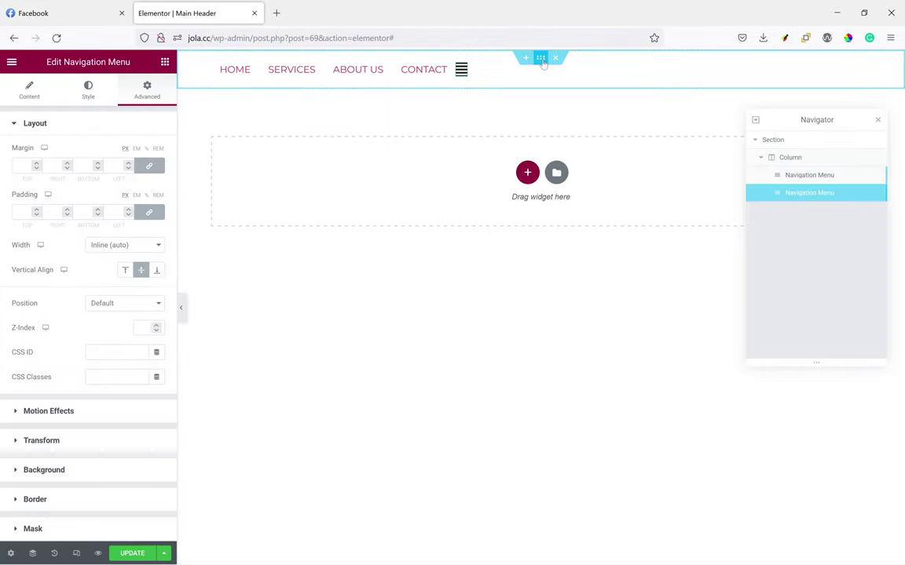
left_click(485, 57)
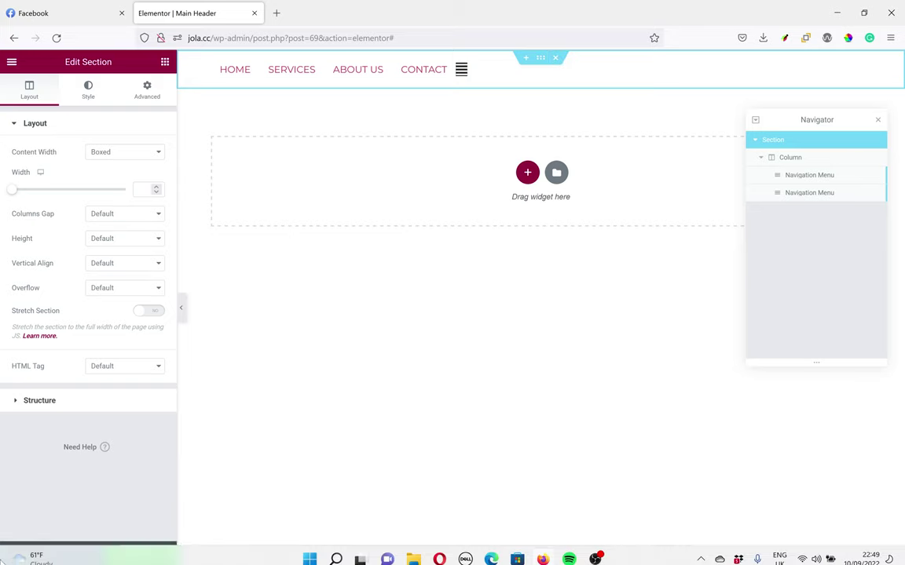
Give the header section a gradient background from White to black
left_click(88, 91)
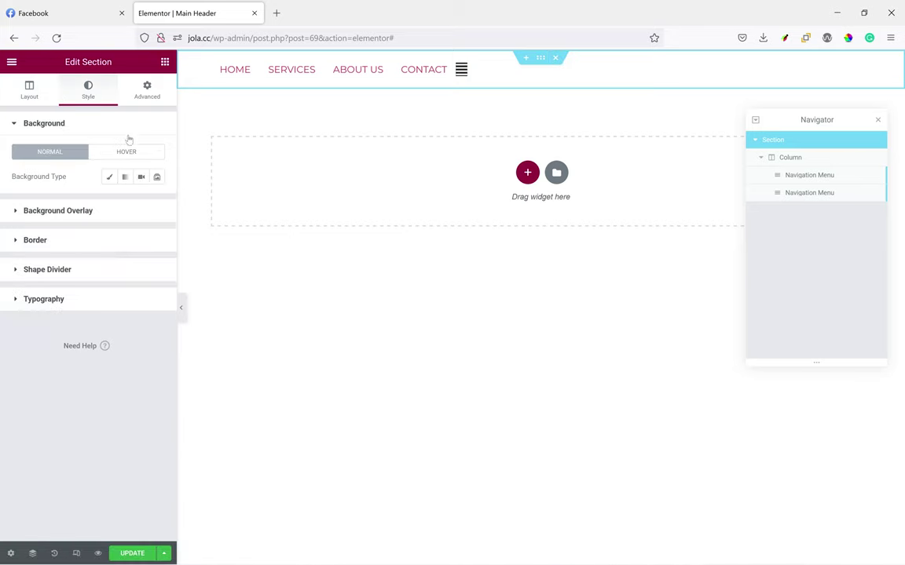
left_click(126, 179)
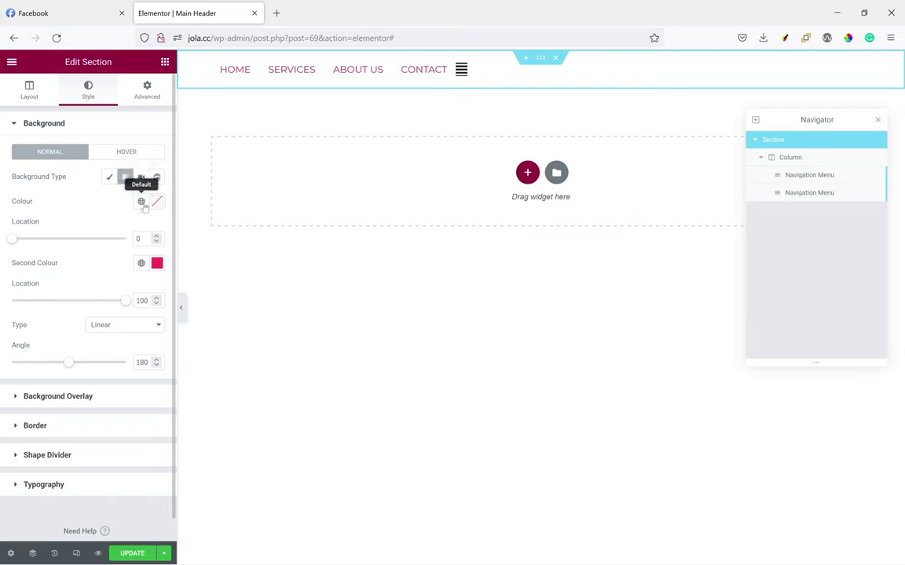
left_click(140, 201)
left_click(62, 339)
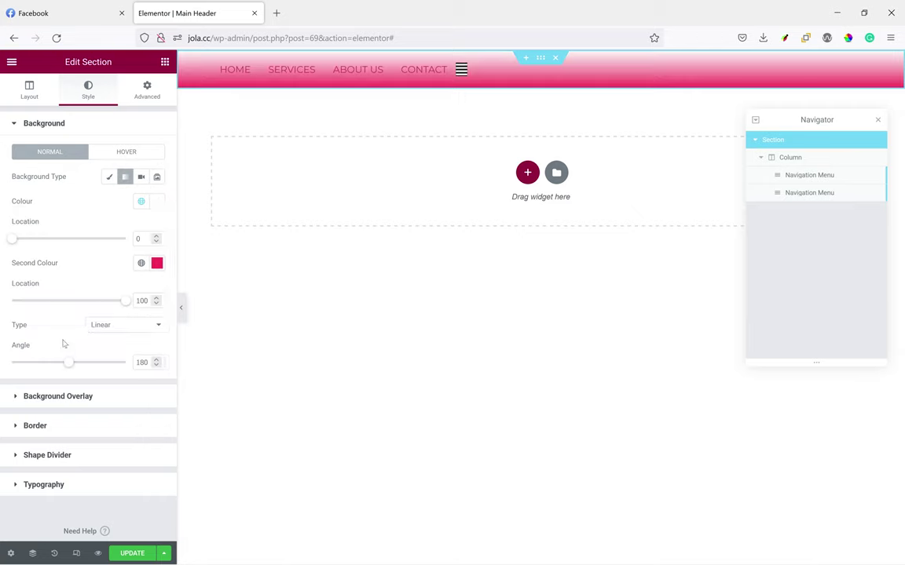
left_click(141, 263)
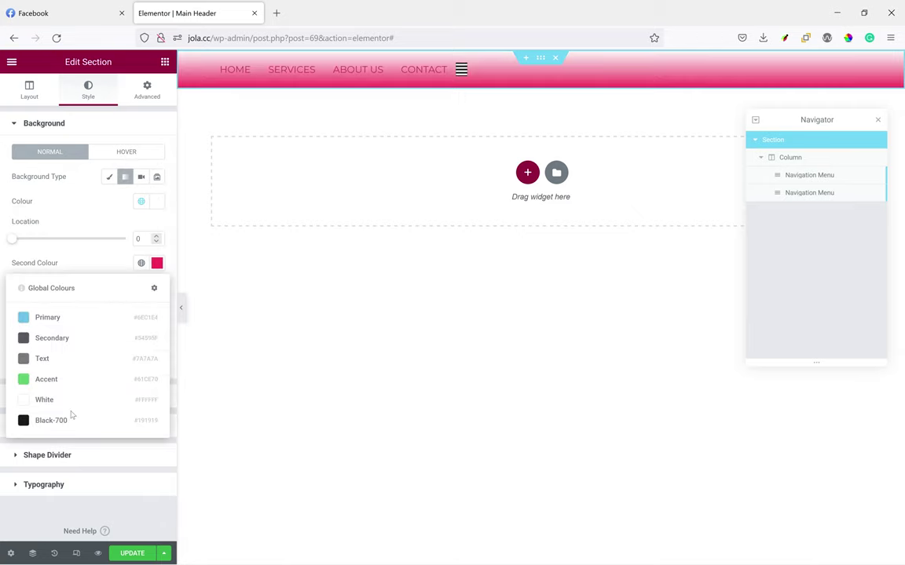
left_click(70, 418)
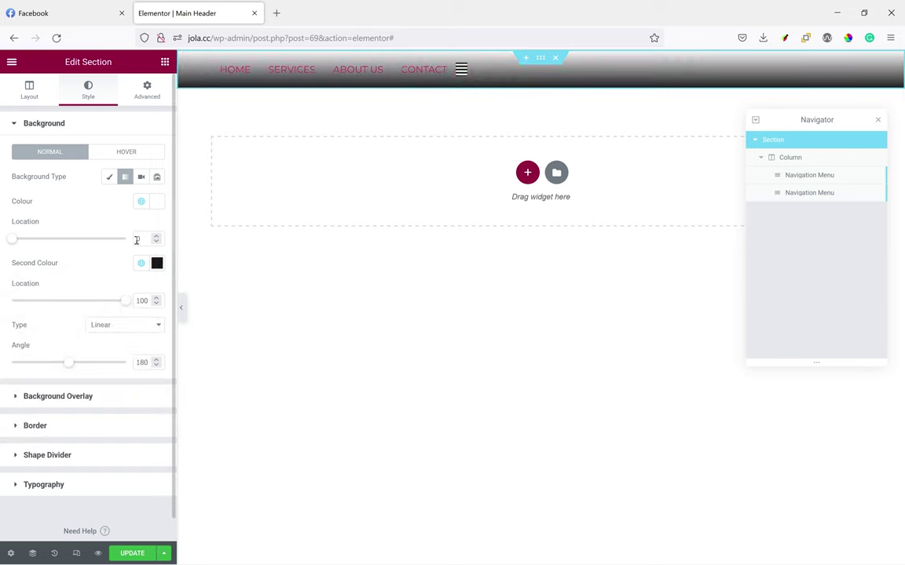
Set both gradient stops to 50 and the angle to 90, then save the header
type("50")
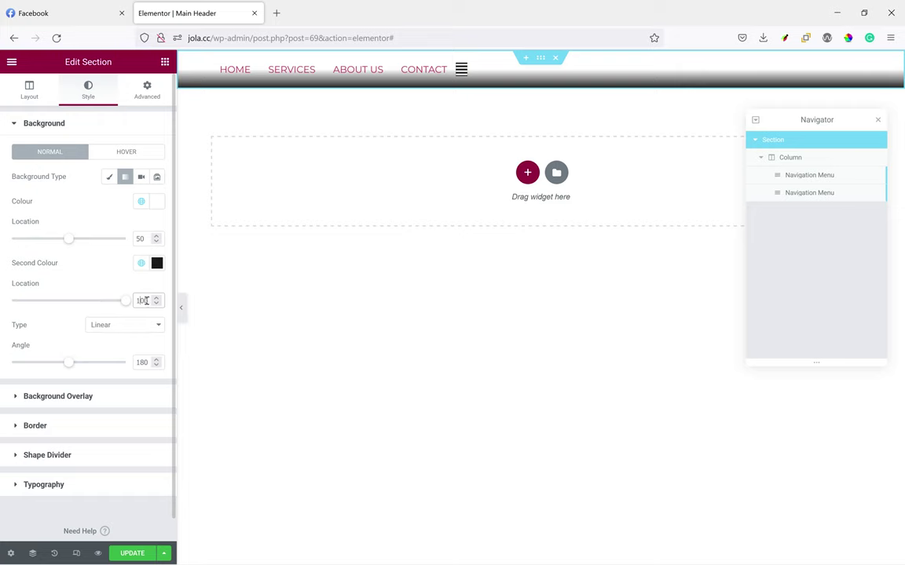
left_click_drag(146, 301, 131, 301)
type("50")
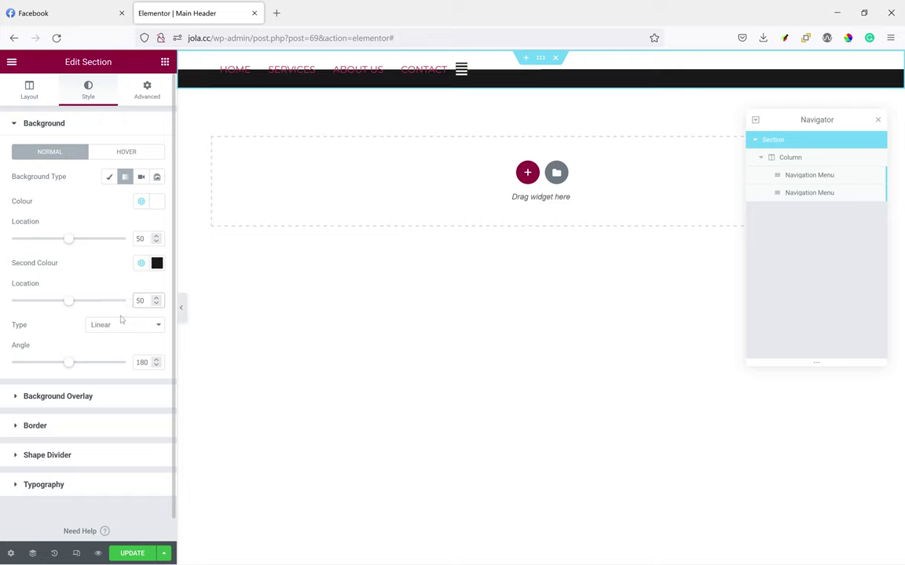
left_click_drag(146, 361, 130, 362)
type("90")
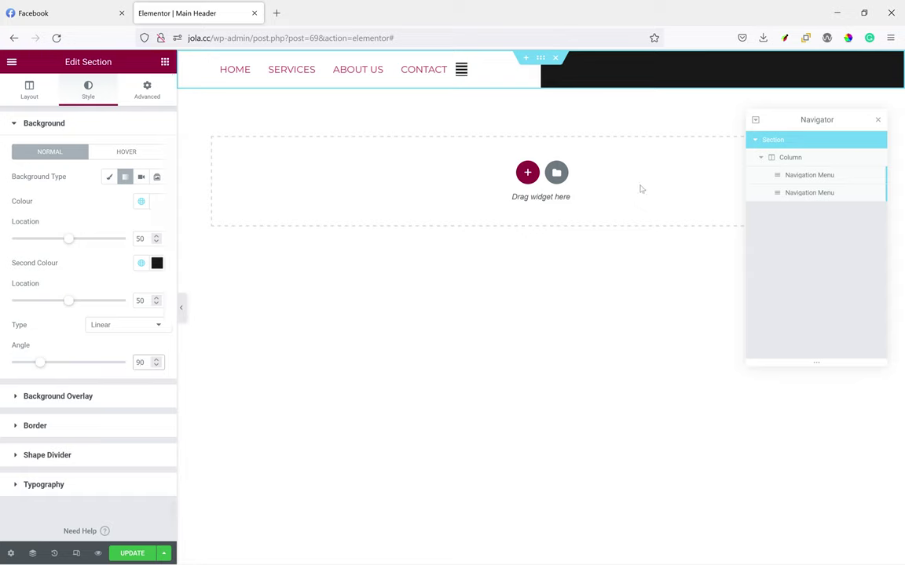
left_click(131, 553)
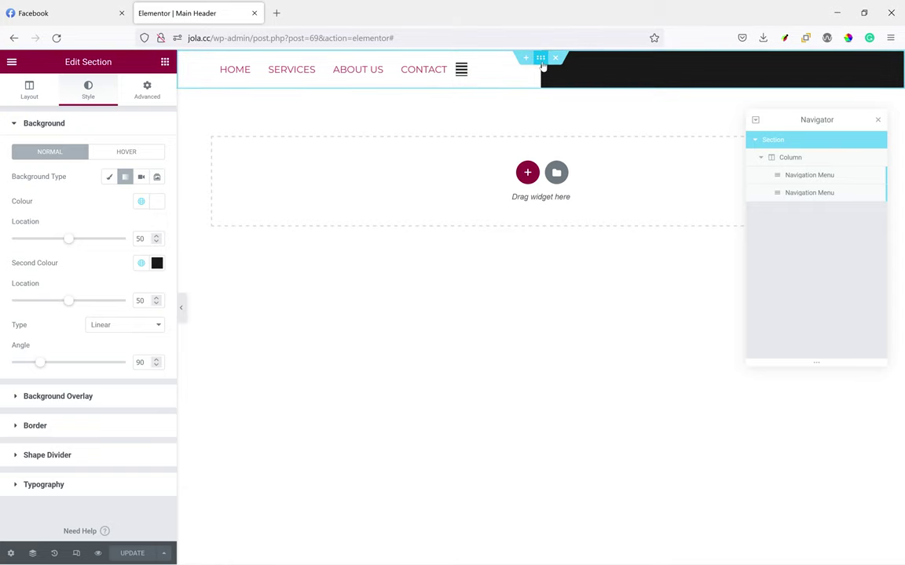
Keep the section Boxed at Default height and set its Vertical Align to Middle
left_click(42, 100)
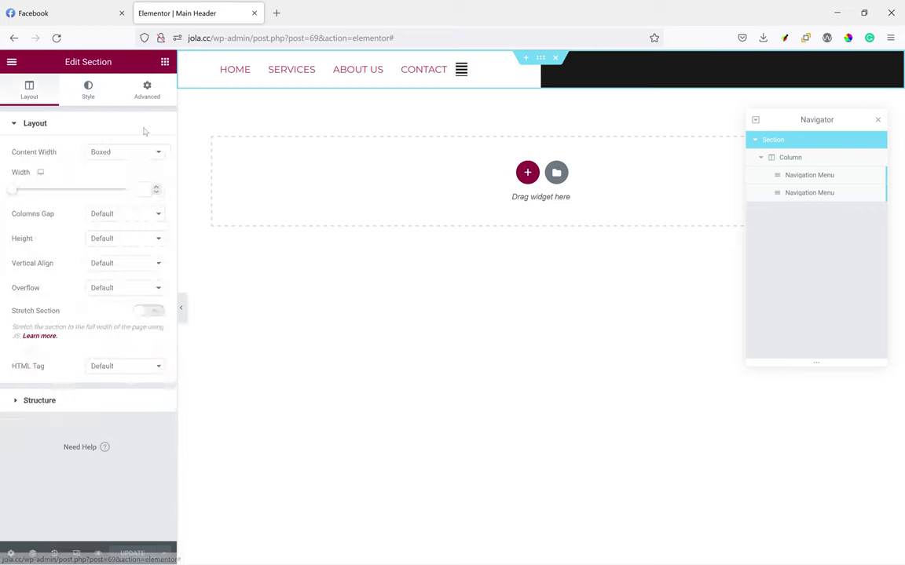
left_click(118, 152)
left_click(58, 173)
left_click(103, 239)
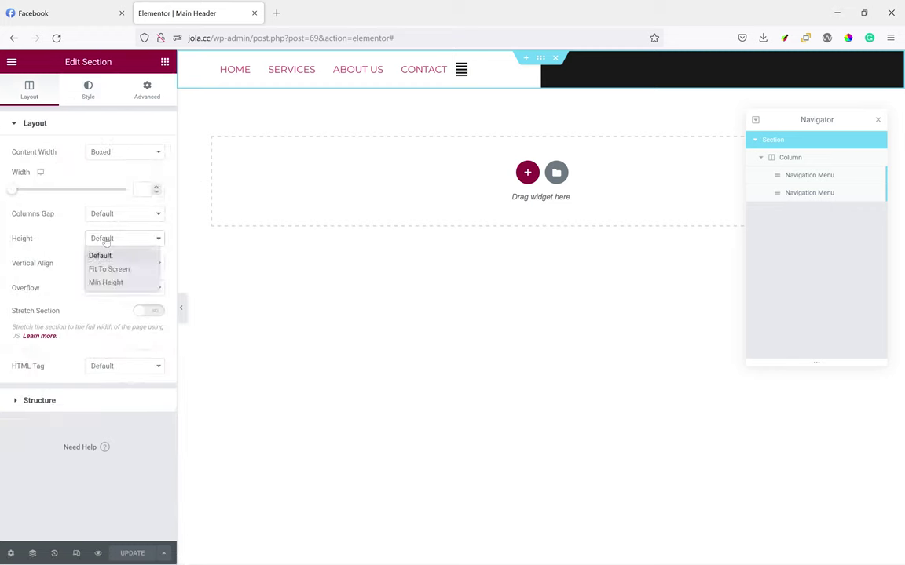
left_click(55, 238)
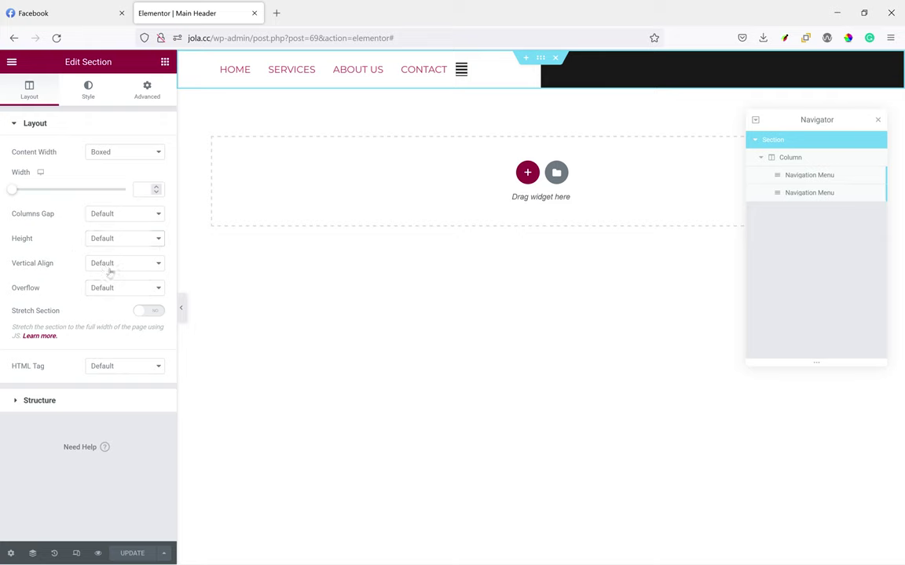
left_click(118, 272)
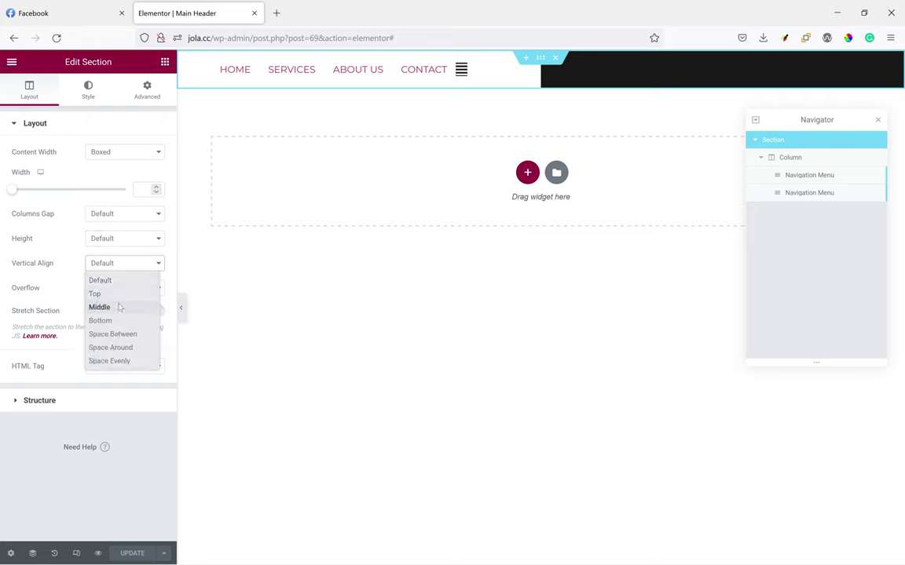
left_click(119, 307)
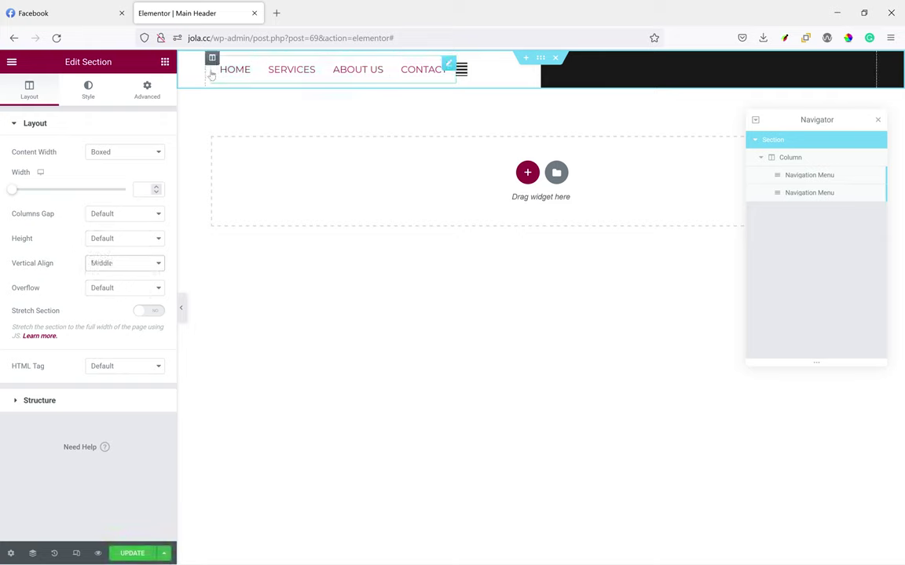
Set the navigation column's Vertical Align to Middle, save, and open the editor menu
left_click(212, 58)
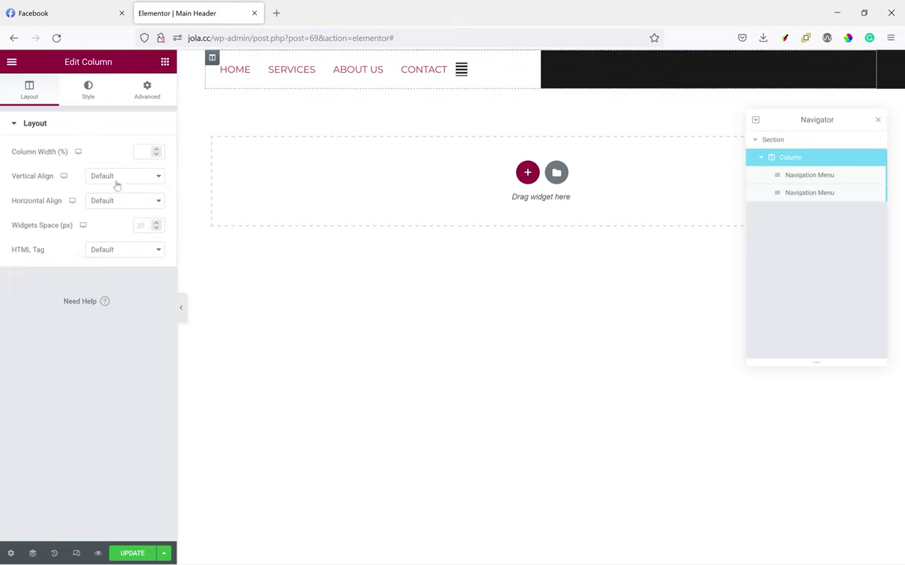
left_click(116, 177)
left_click(119, 218)
left_click(132, 552)
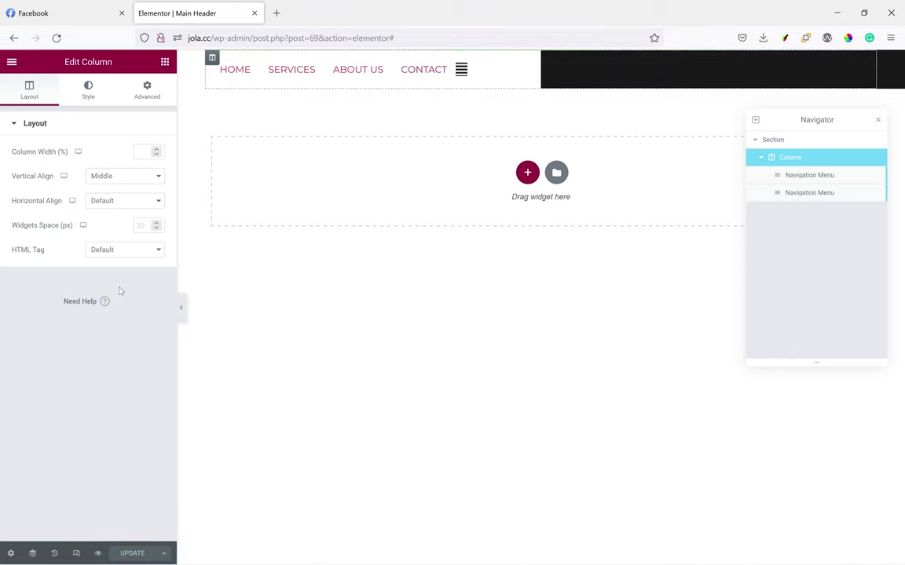
left_click(11, 60)
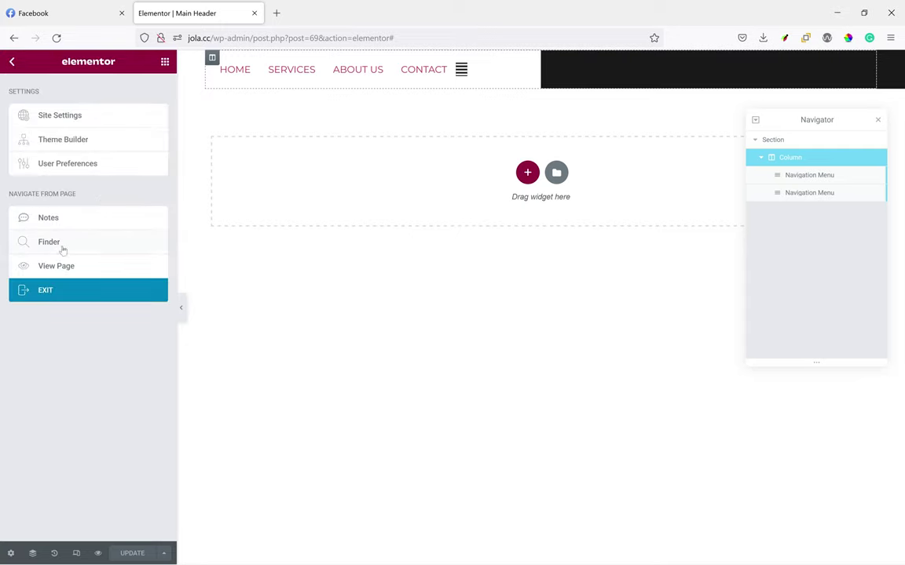
Leave the Main Header editor and glance at the JO:LA design reference
left_click(54, 298)
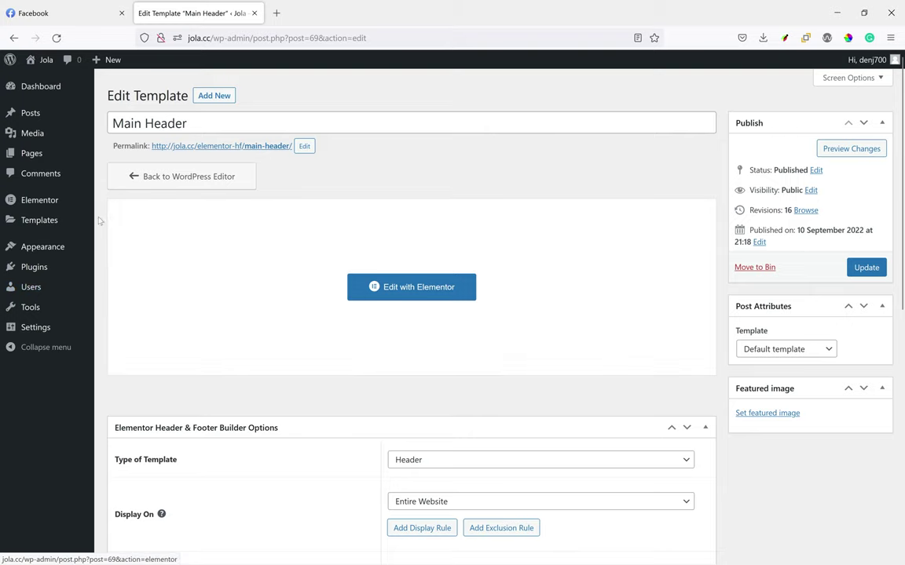
left_click(33, 13)
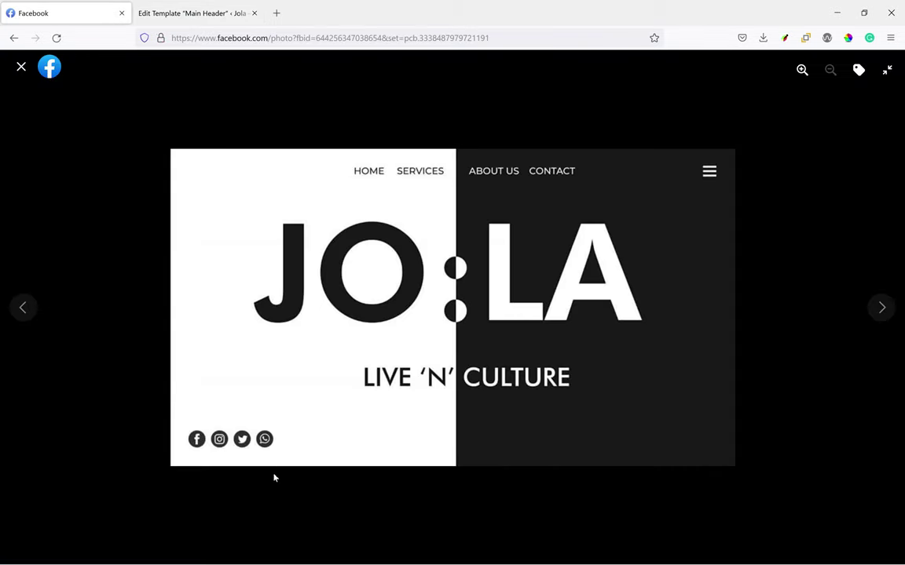
left_click(188, 12)
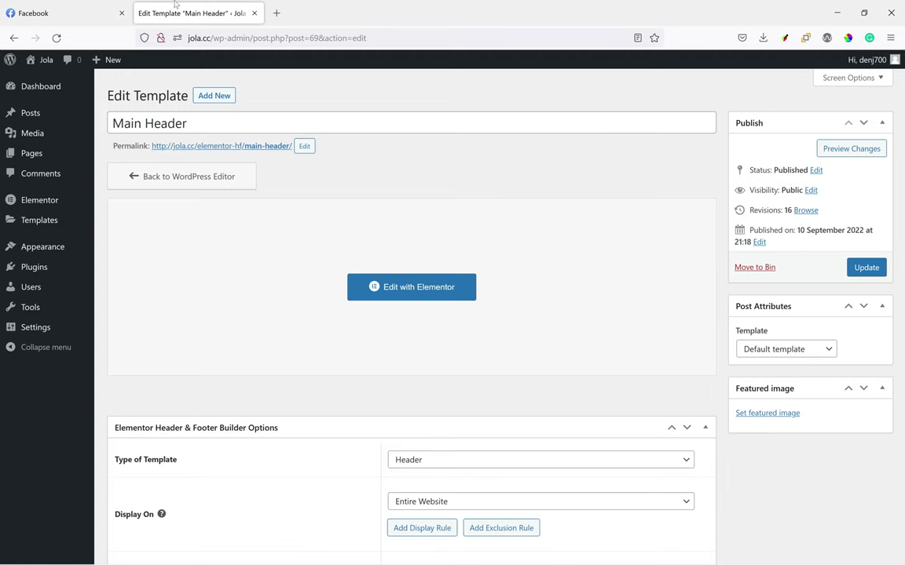
Create a 'Main Footer' template of type Footer shown on the Entire Website, and publish it
left_click(214, 95)
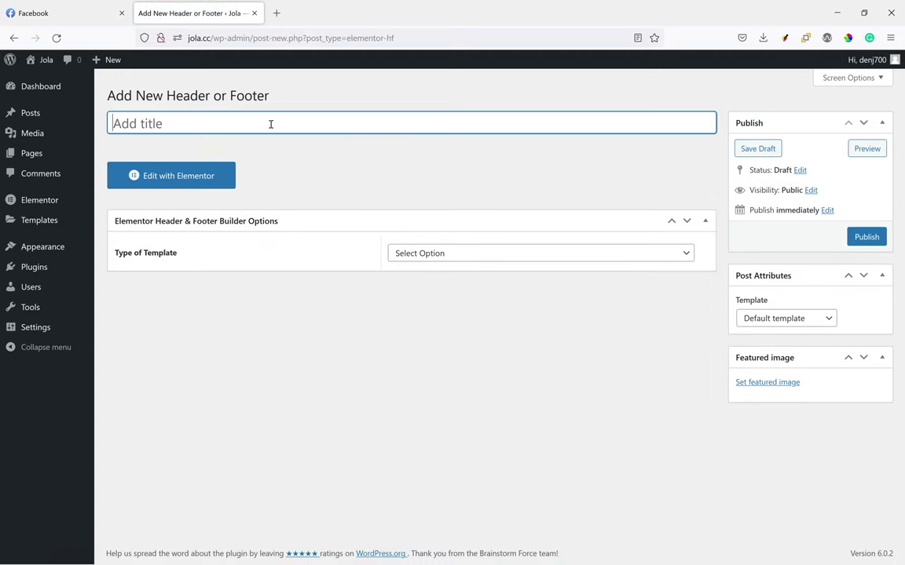
type("Main Footer")
left_click(501, 256)
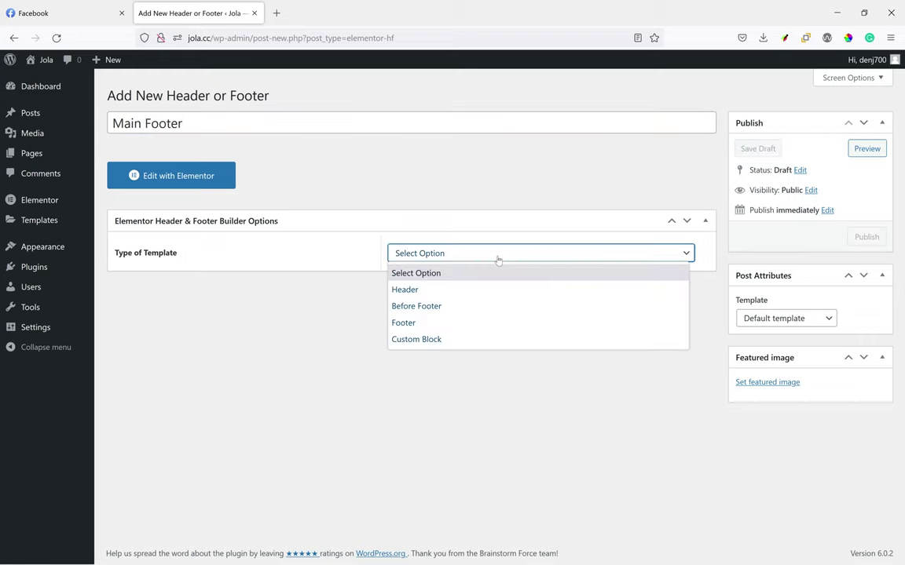
left_click(444, 322)
left_click(427, 296)
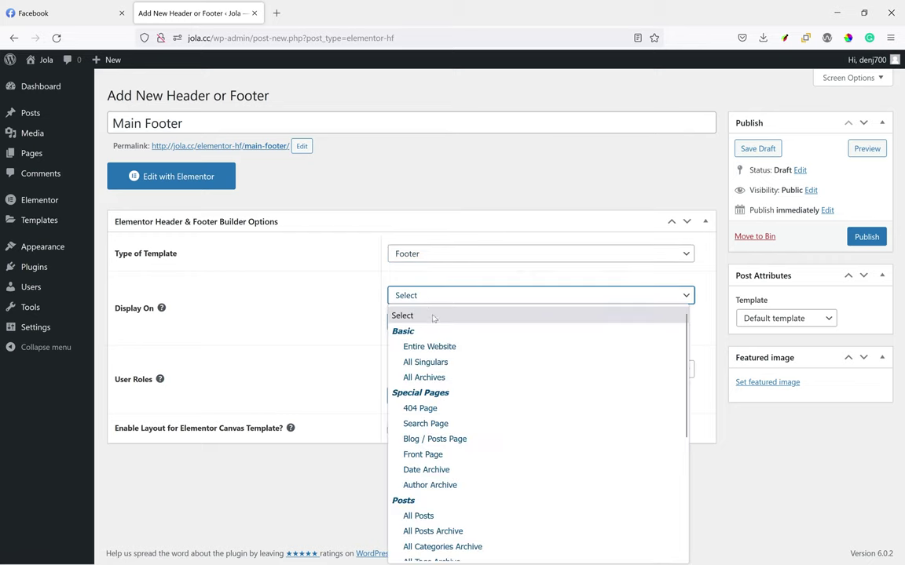
left_click(429, 346)
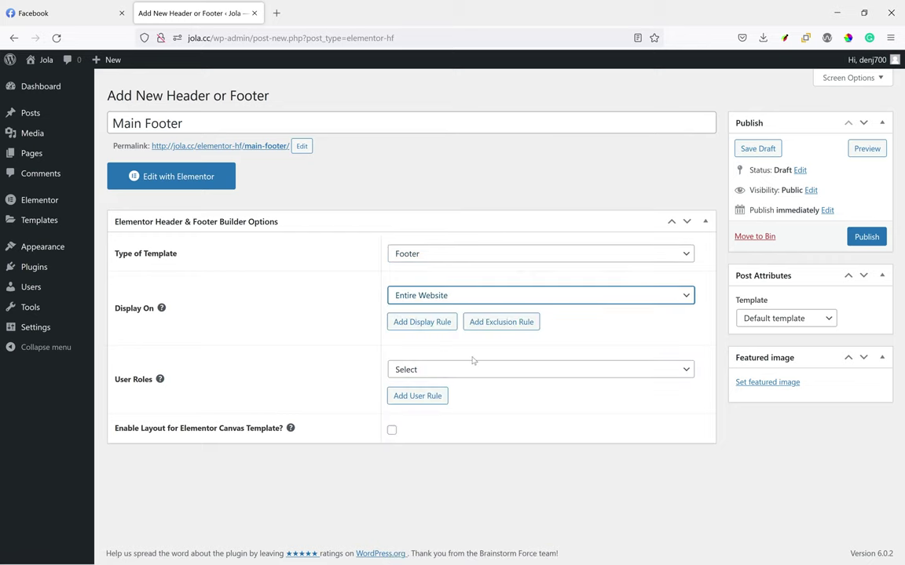
left_click(867, 237)
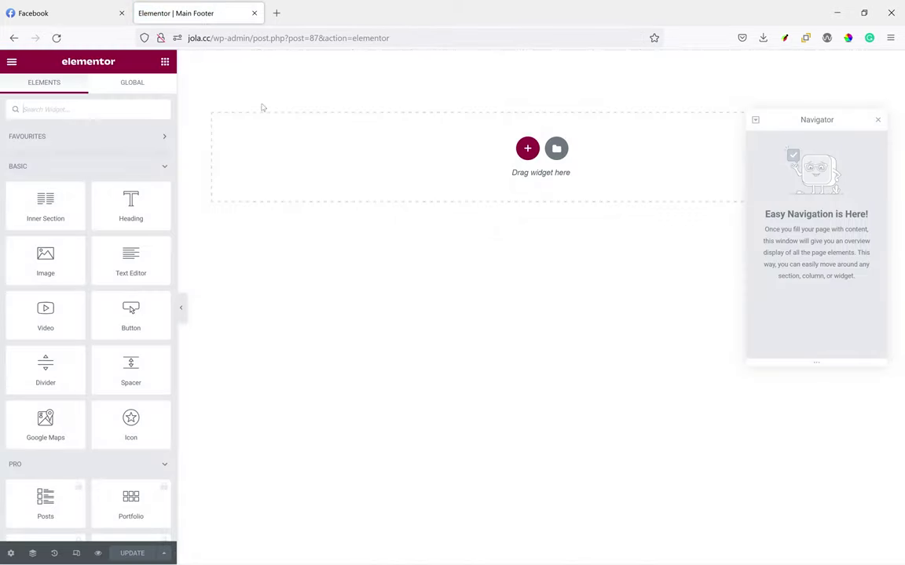
Add a new section to the footer and drop a Social Icons widget into it
left_click(520, 149)
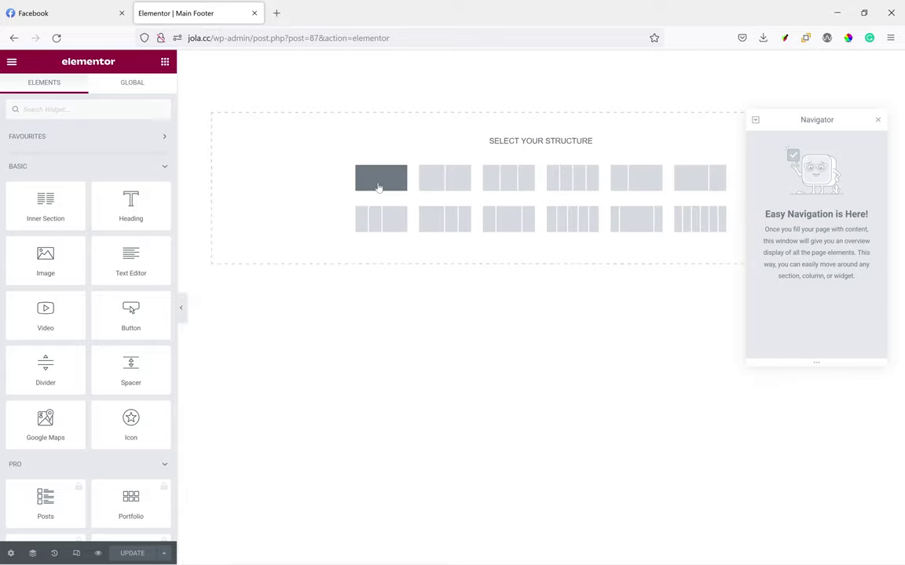
left_click(163, 60)
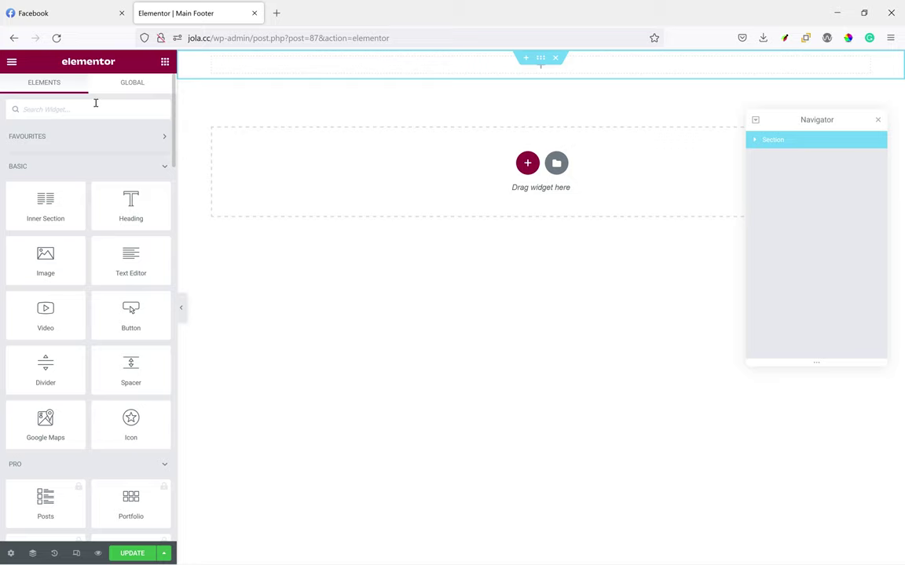
type("social")
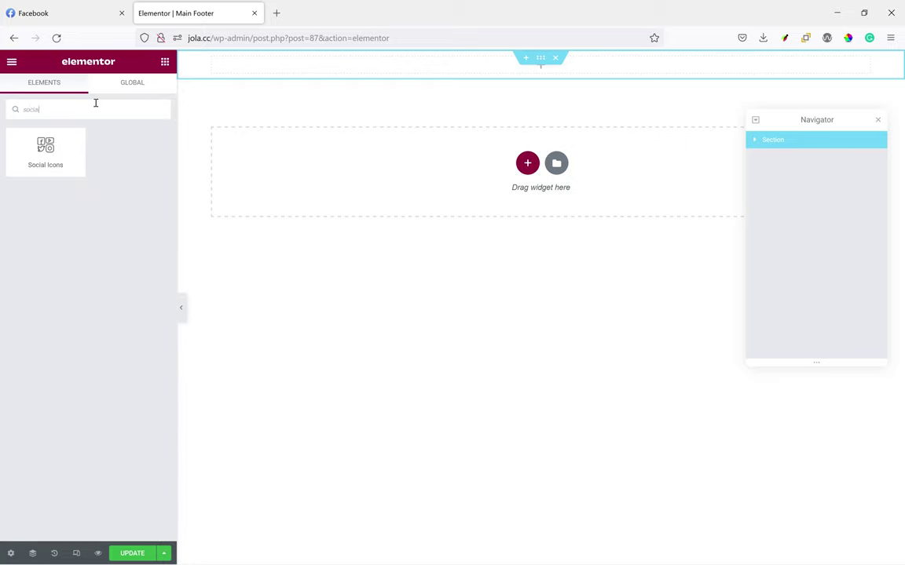
left_click_drag(52, 135, 432, 69)
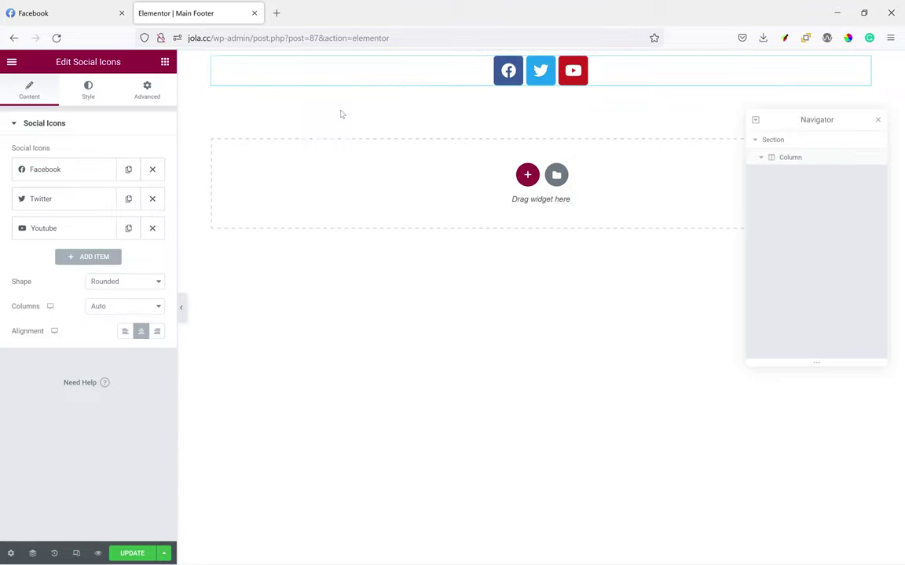
Compare with the reference design and reorder the icons to Facebook, Youtube, Twitter
left_click(62, 13)
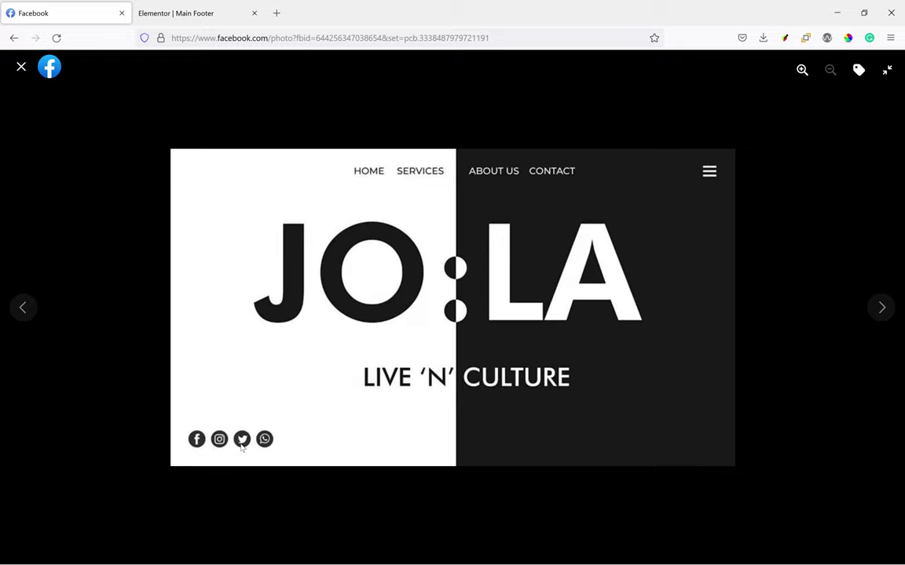
left_click(197, 9)
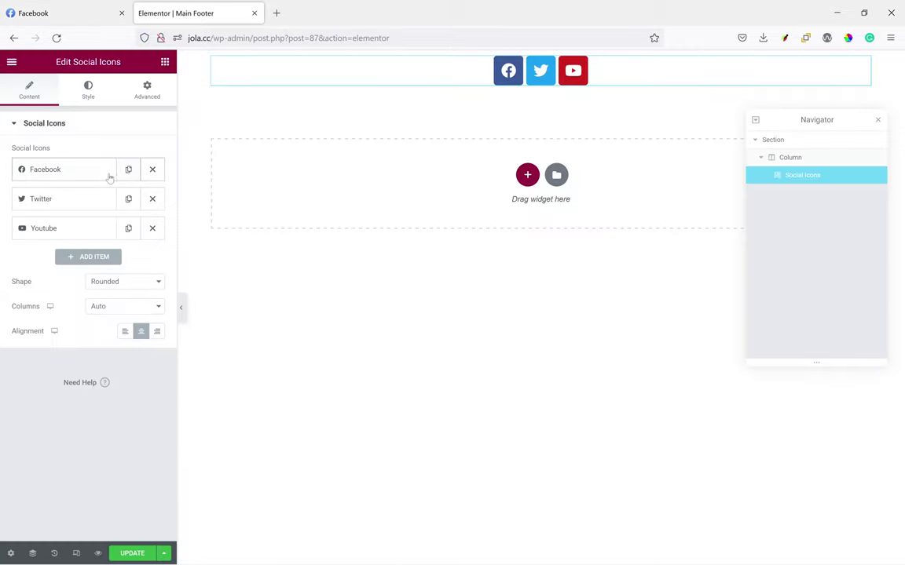
left_click_drag(58, 211, 63, 232)
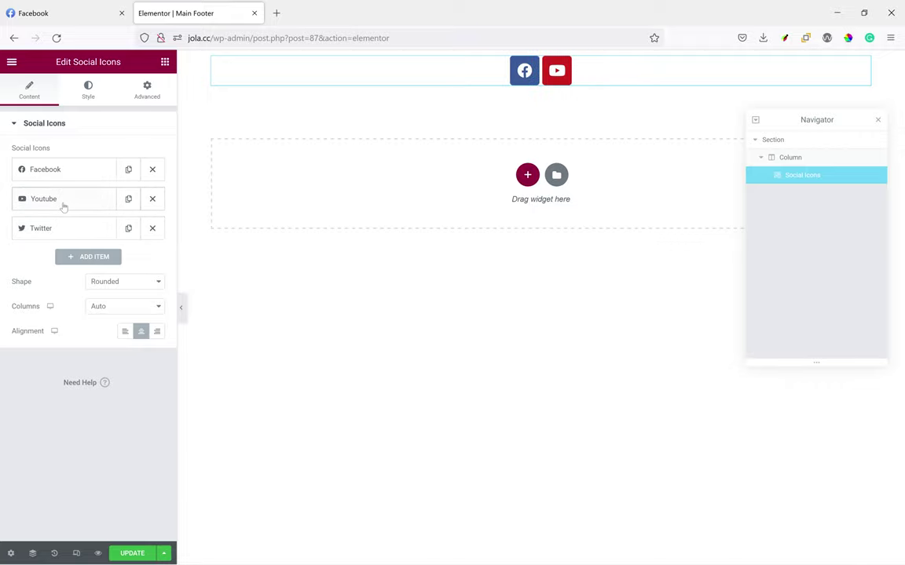
left_click(62, 202)
Replace the Youtube icon with the Instagram icon
left_click(53, 286)
type("inst")
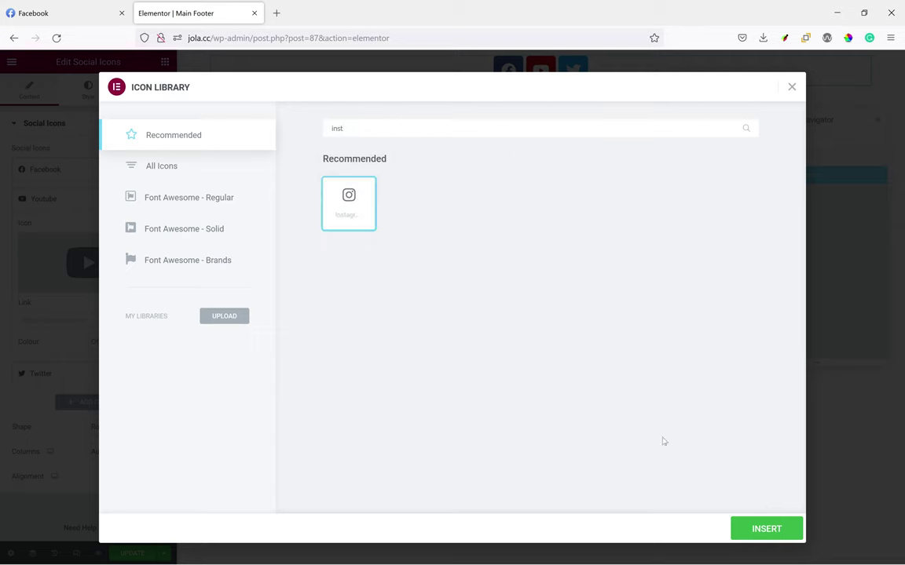
left_click(763, 530)
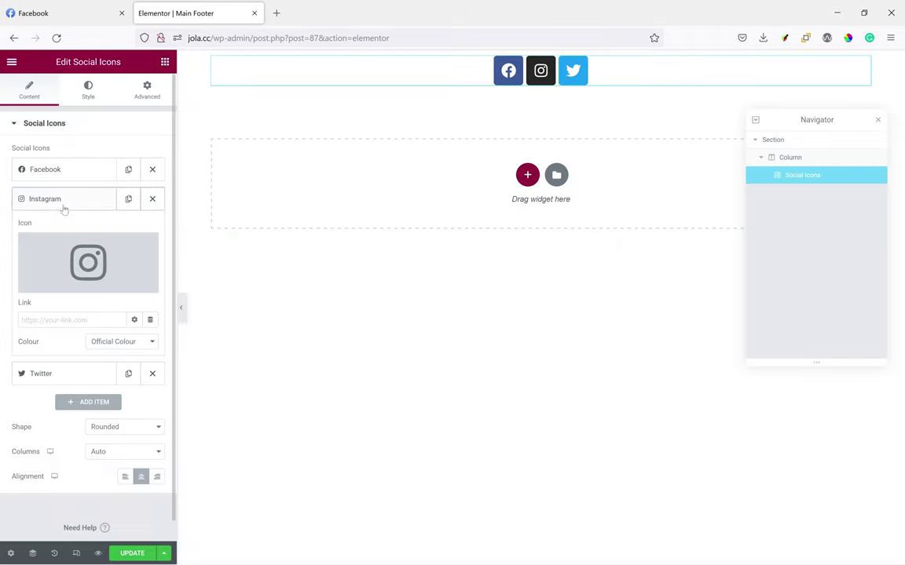
Duplicate the Twitter item and change the copy's icon to WhatsApp
left_click(128, 374)
left_click(74, 403)
left_click(78, 302)
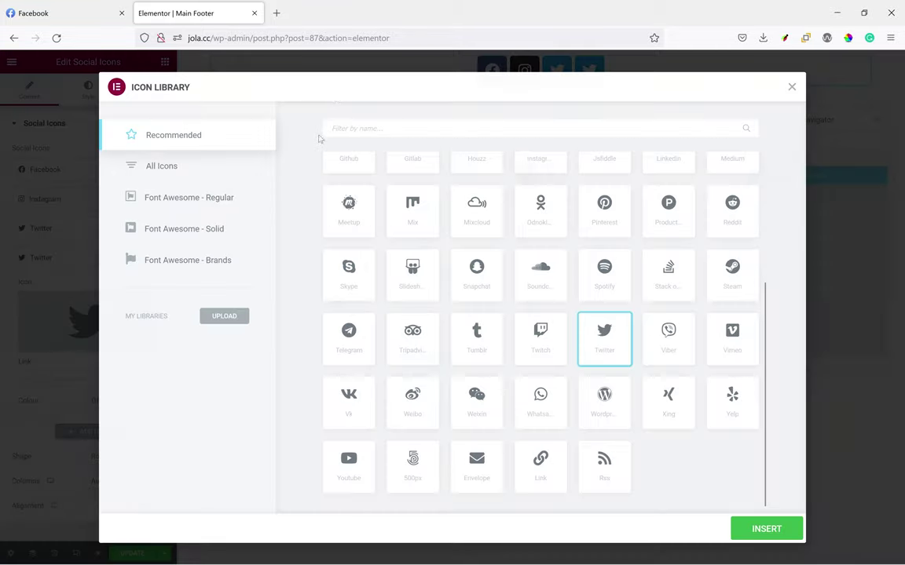
left_click(385, 128)
type("wh")
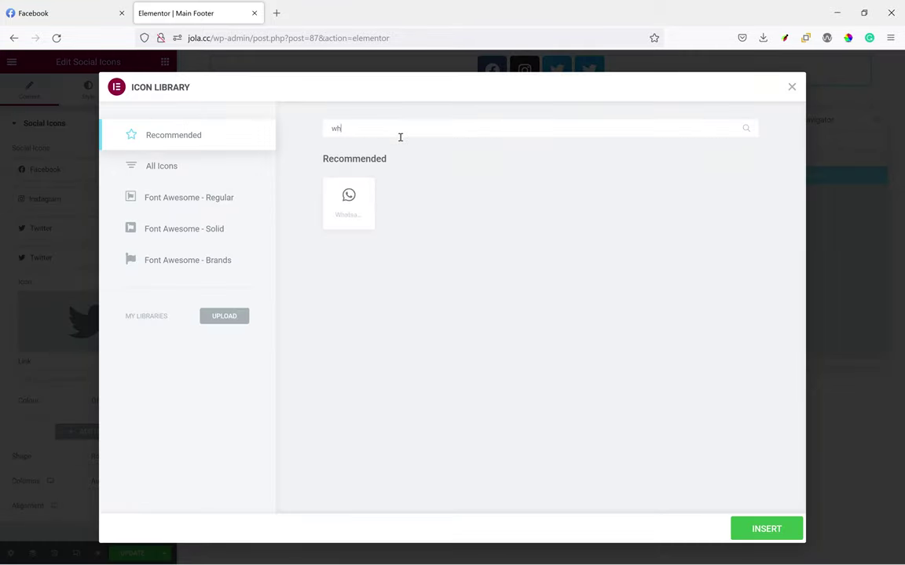
left_click(331, 193)
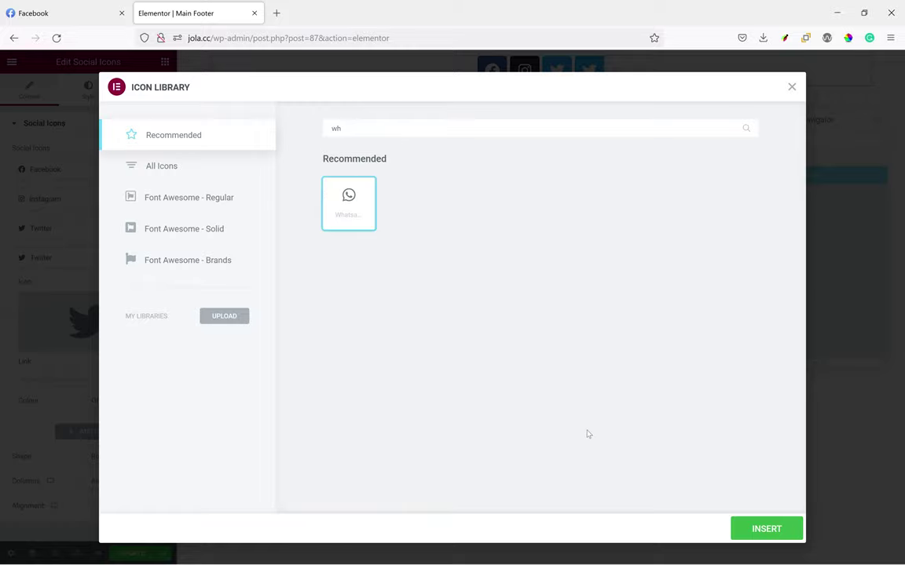
left_click(755, 532)
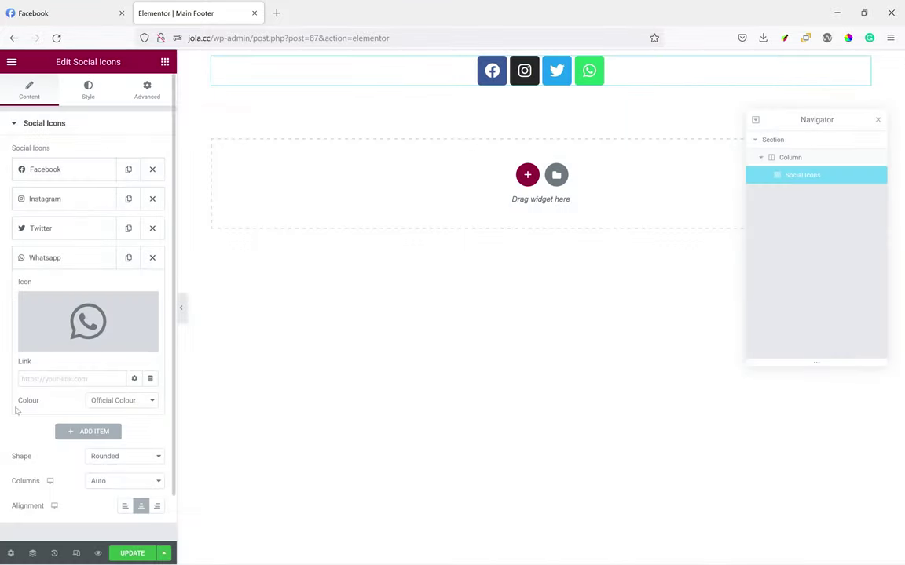
Collapse the WhatsApp item and bring up the icon Shape choices
left_click(88, 91)
left_click(32, 90)
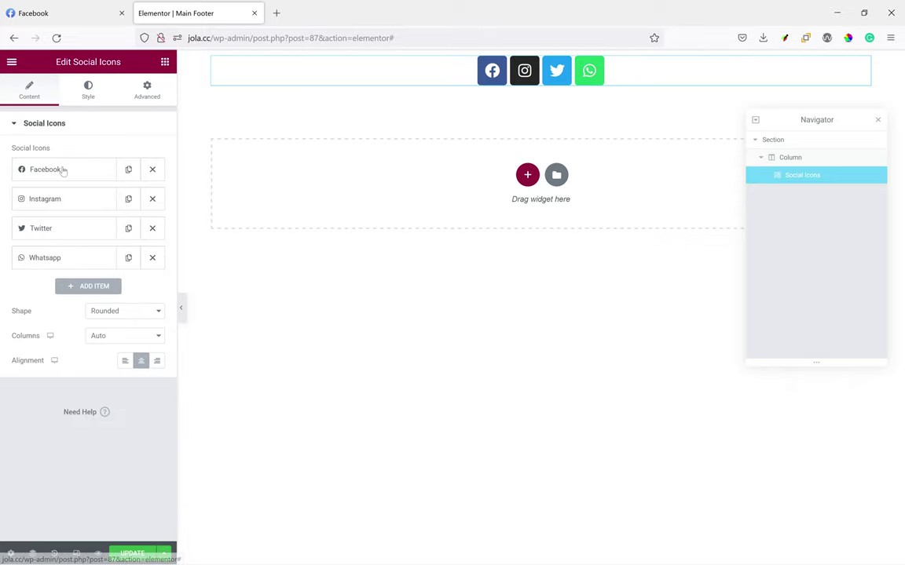
left_click(119, 312)
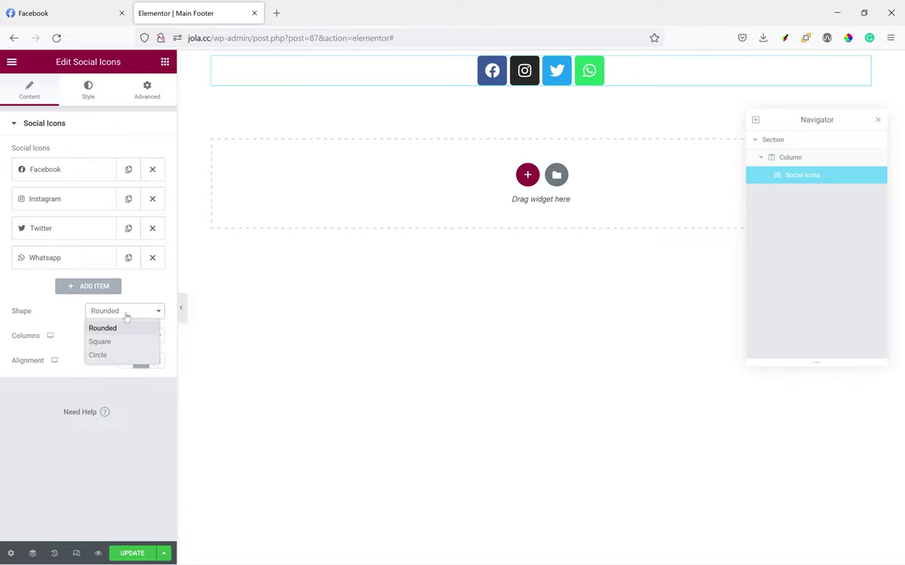
Make the social icons circular and left-aligned, and switch their colour to Custom
left_click(114, 355)
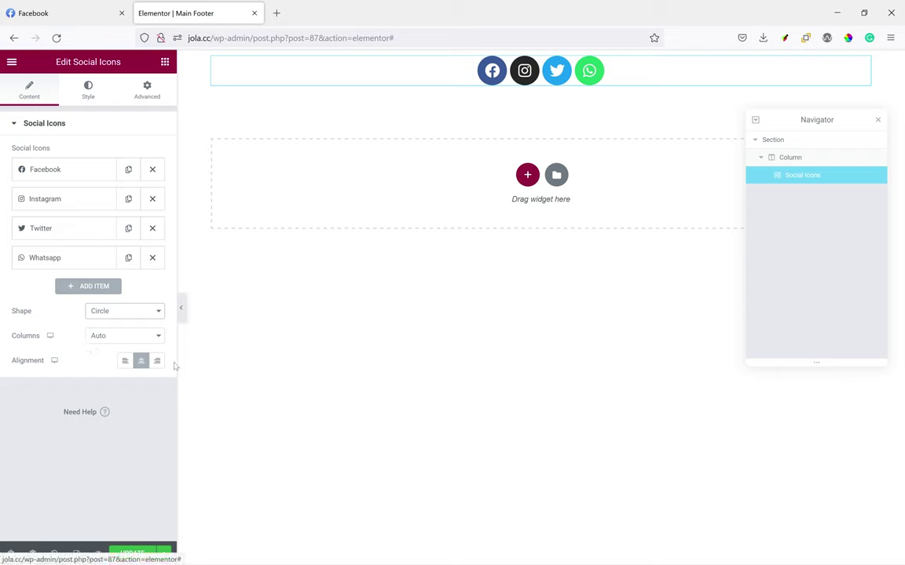
left_click(124, 360)
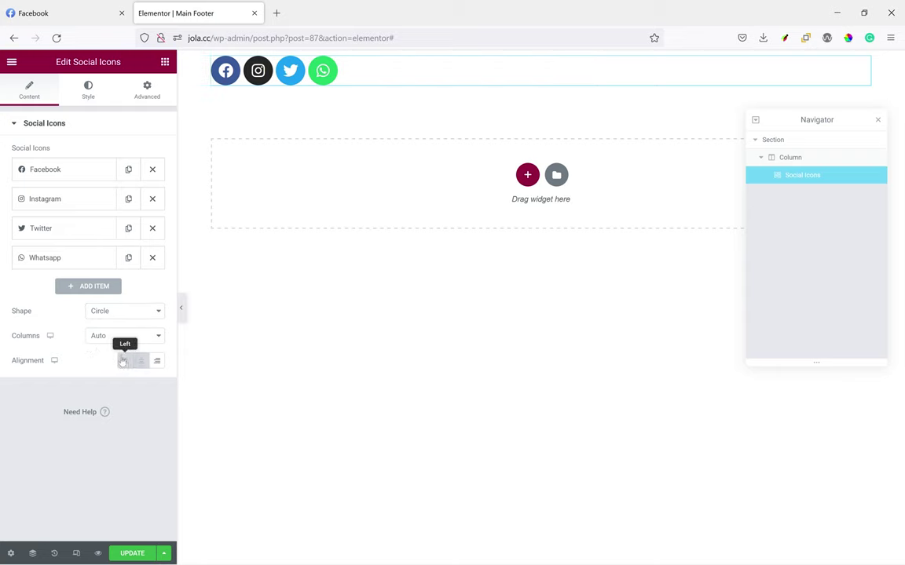
left_click(76, 88)
left_click(112, 149)
left_click(108, 180)
Set the icons' primary colour to White and secondary to Black, then save the footer
left_click(140, 178)
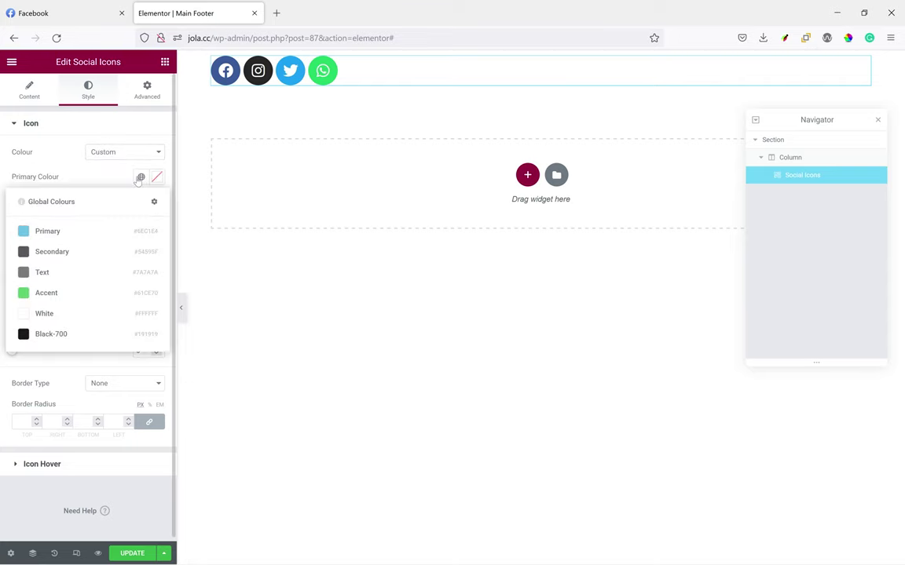
left_click(45, 314)
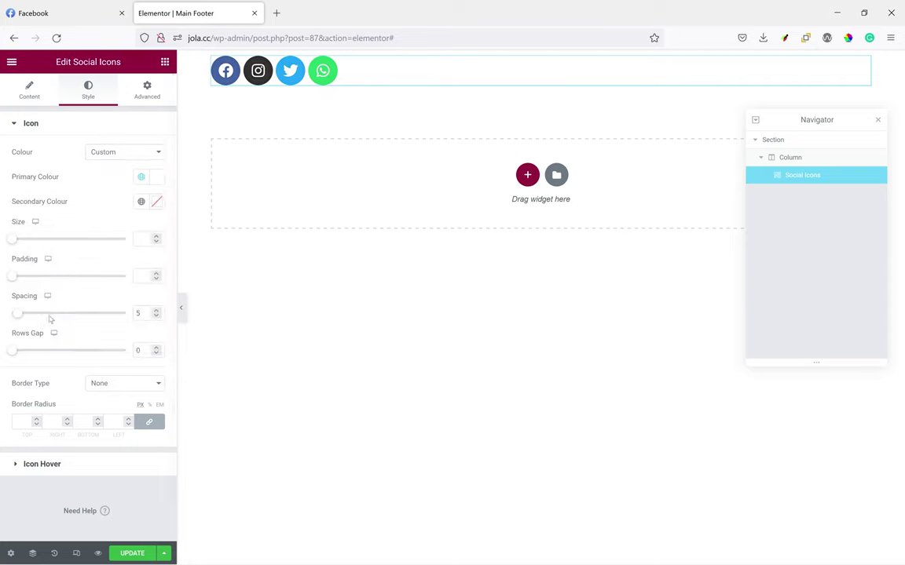
left_click(141, 203)
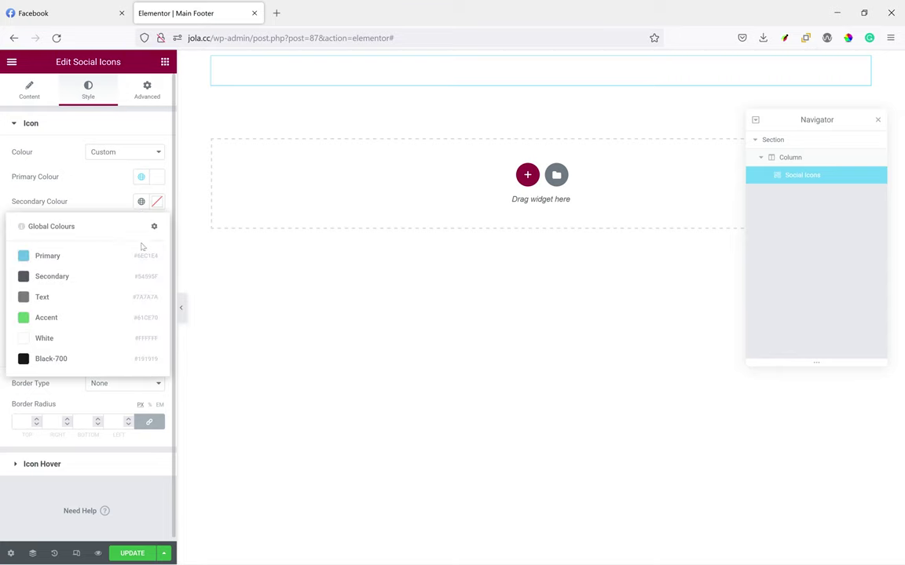
left_click(83, 362)
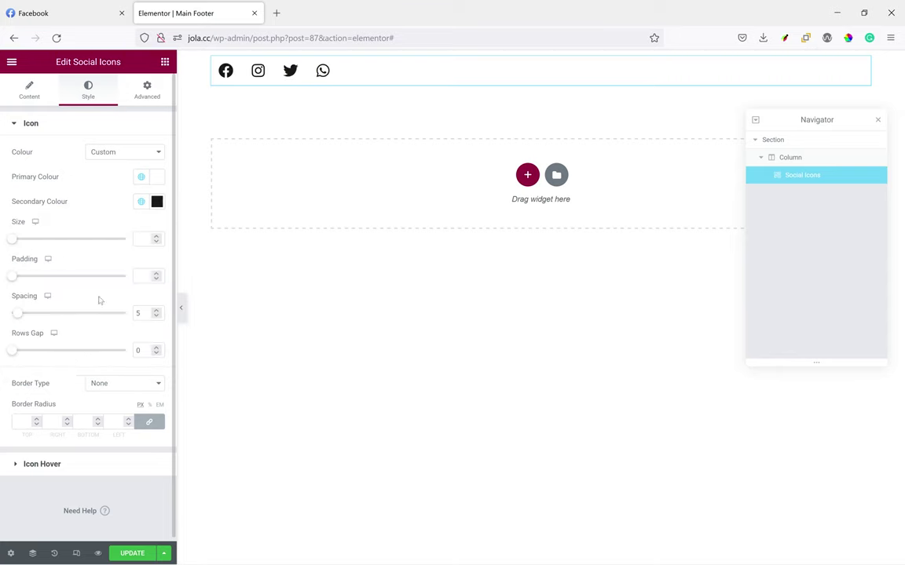
left_click(132, 554)
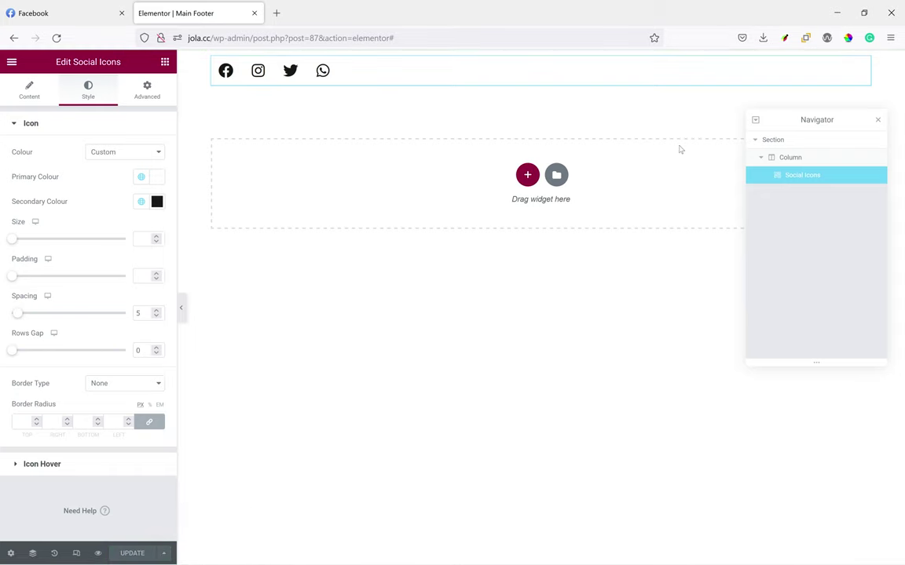
Give the footer section a gradient background from White to Black
left_click(541, 59)
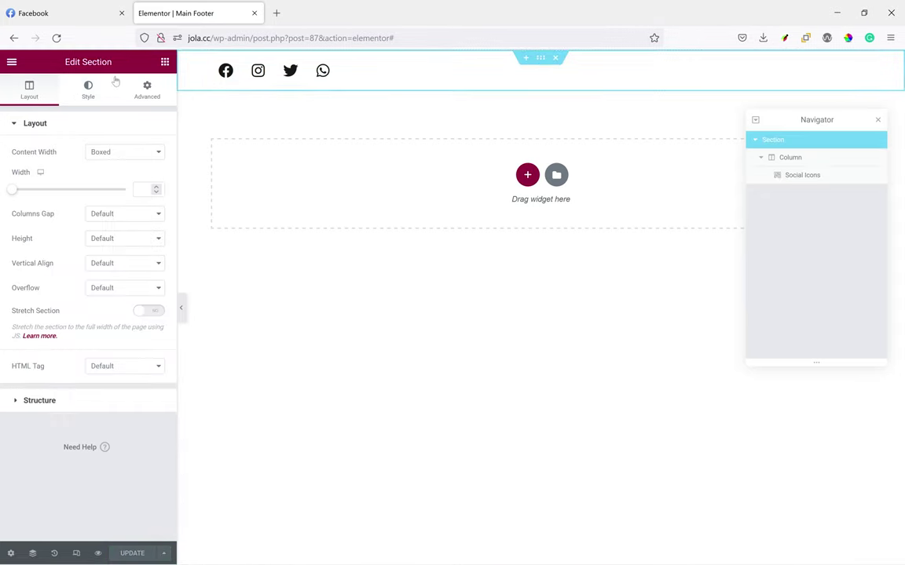
left_click(88, 88)
left_click(125, 177)
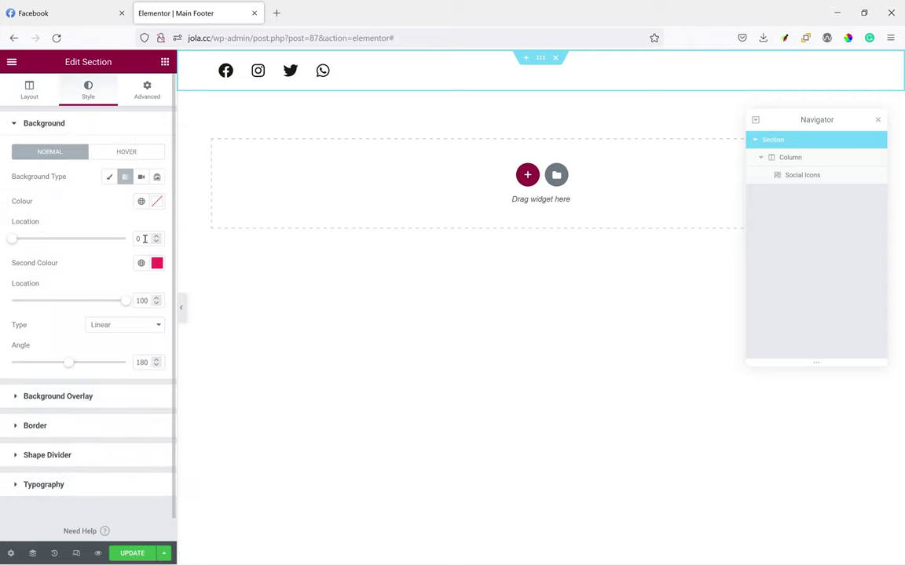
left_click(141, 201)
left_click(68, 338)
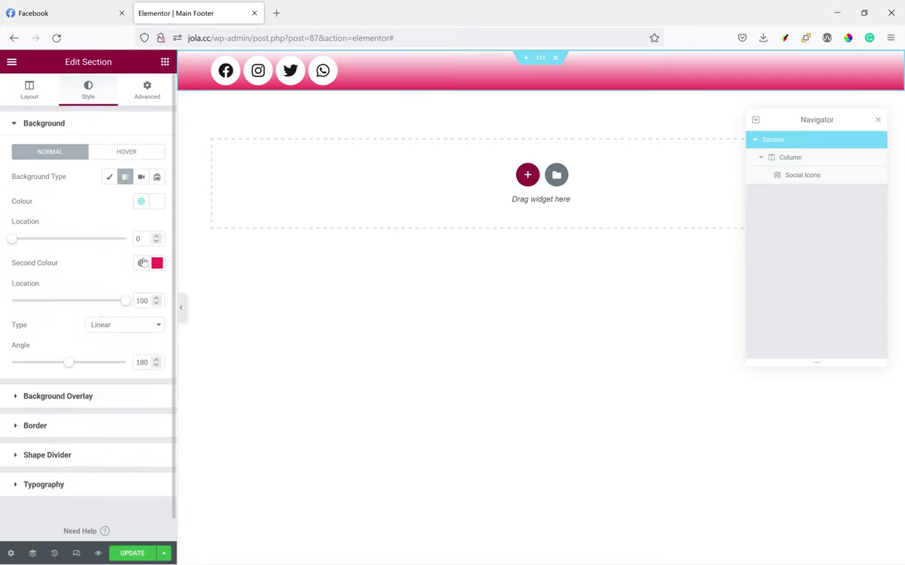
left_click(141, 263)
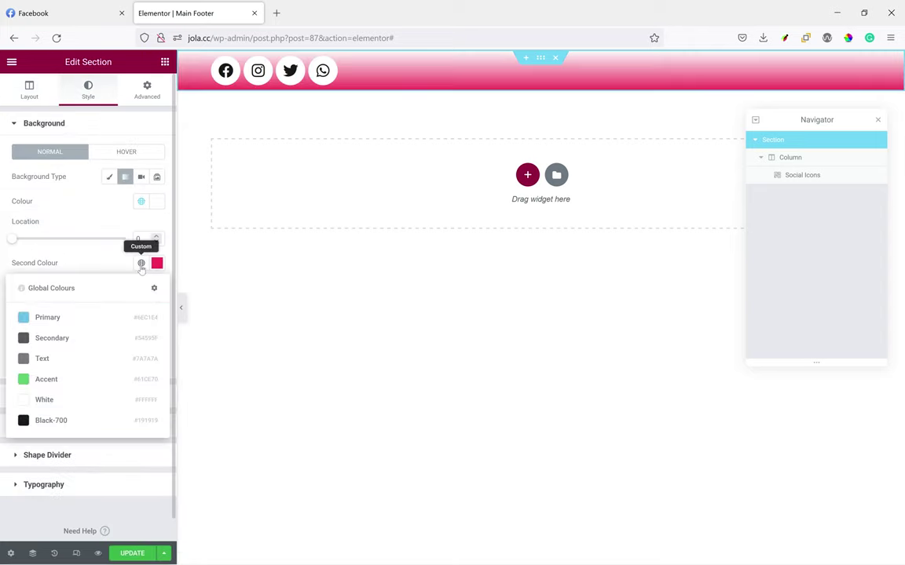
left_click(89, 420)
Set both gradient stops to 50 and the angle to 90, then save the footer
left_click_drag(140, 301, 134, 301)
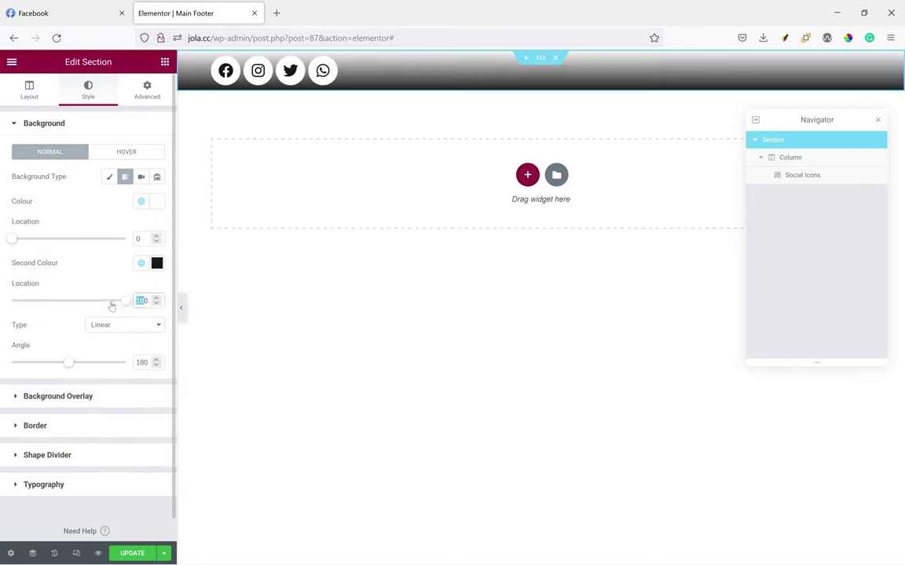
type("50")
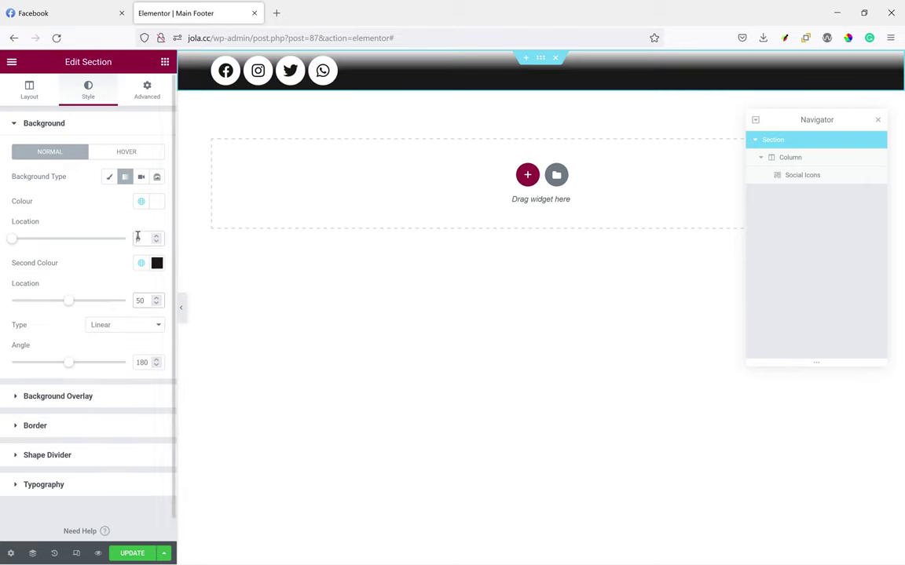
type("540")
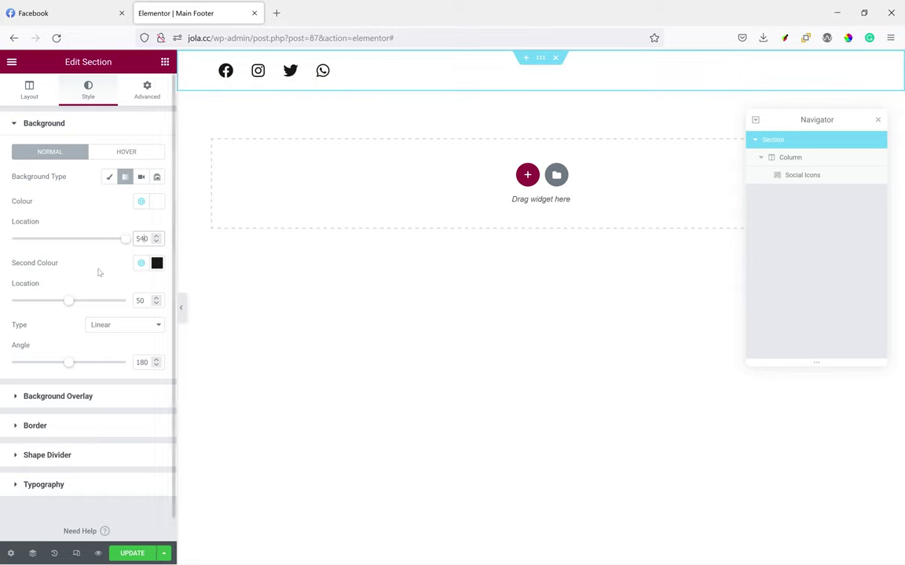
key("BackSpace")
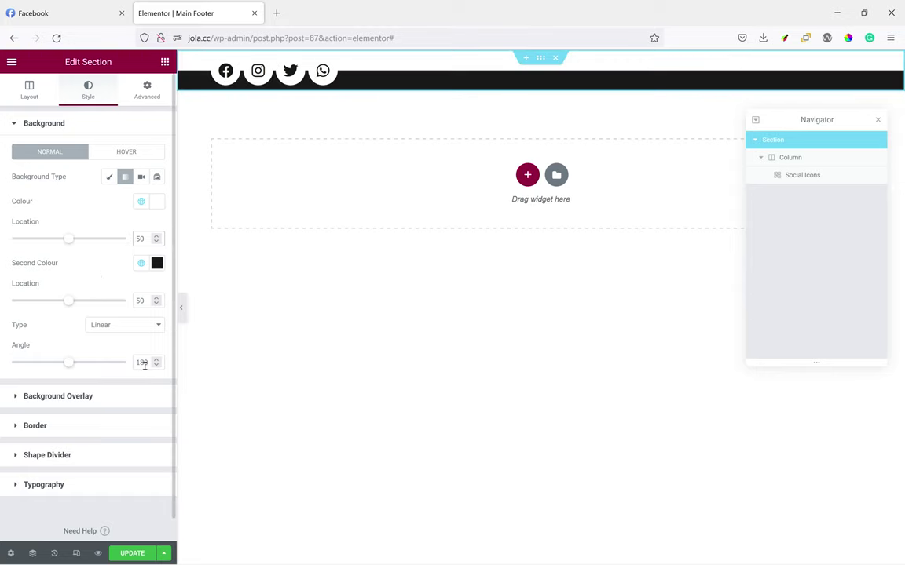
left_click_drag(148, 363, 126, 366)
type("90")
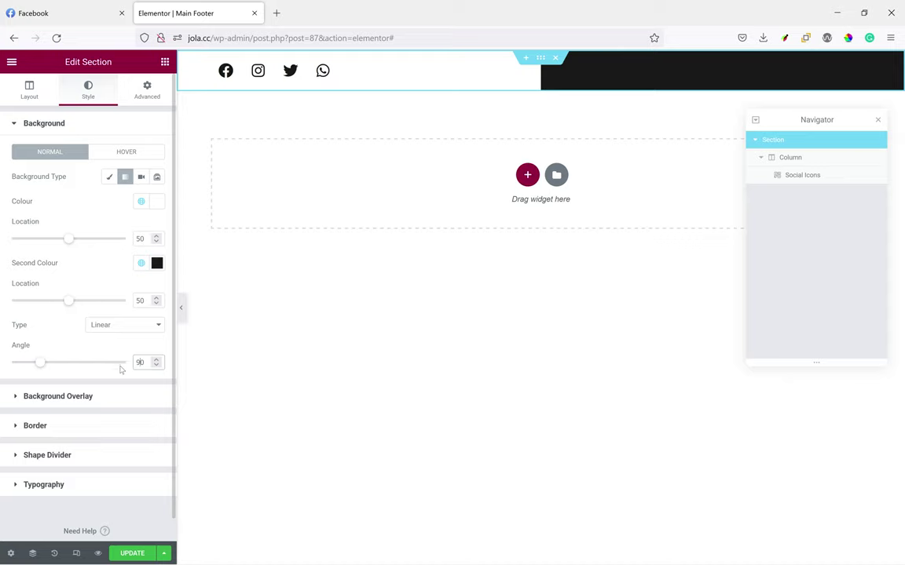
left_click(132, 553)
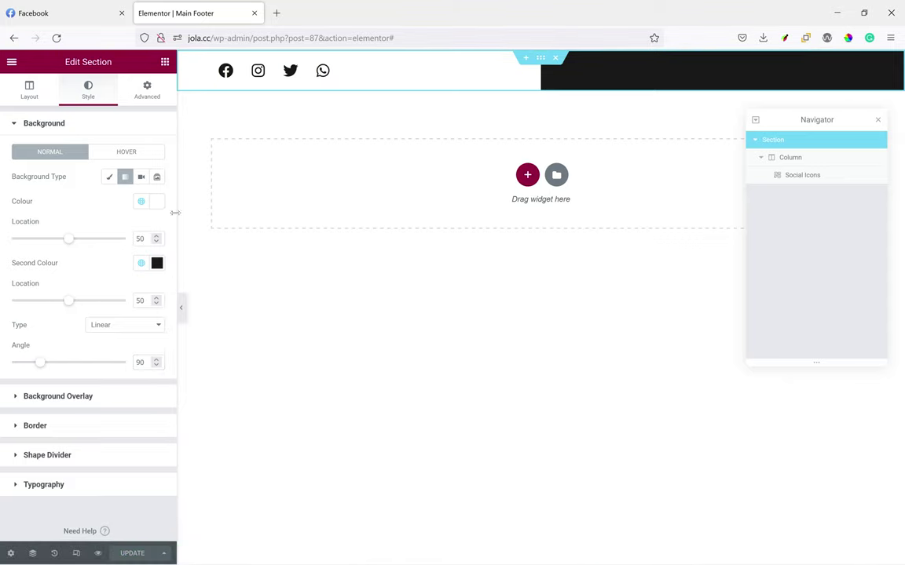
Exit the Elementor footer editor and start a new browser tab to enter an address
left_click(11, 61)
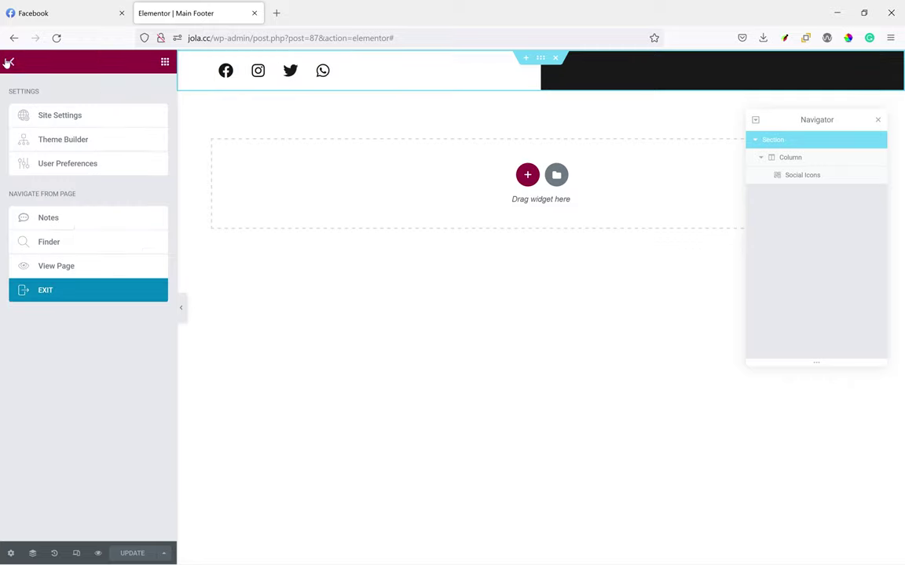
left_click(48, 299)
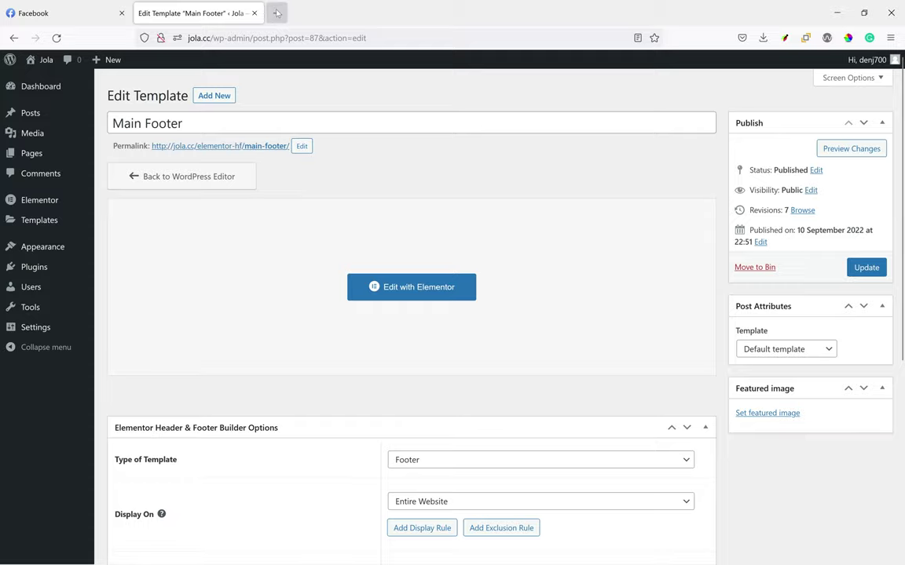
key("ctrl+t")
left_click(247, 40)
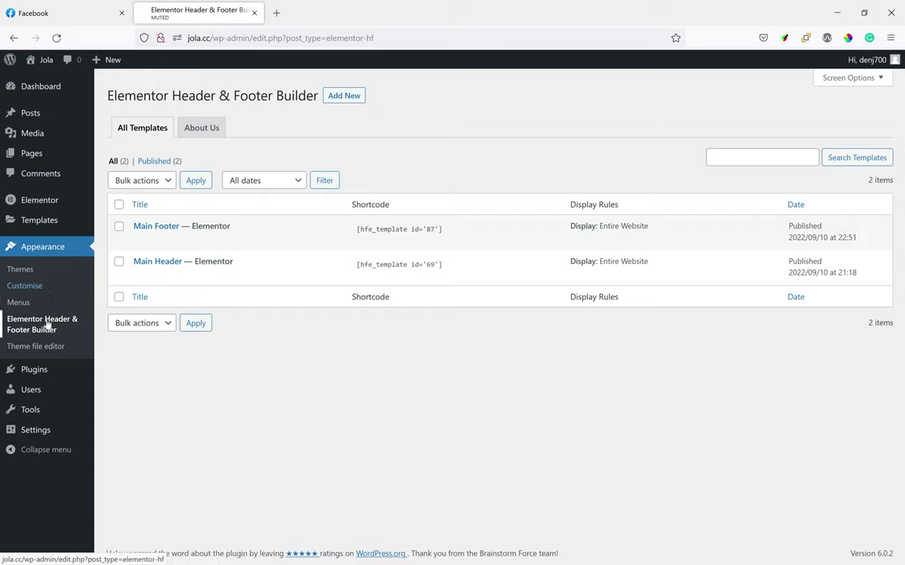
Paste the prepared custom CSS into the Customizer's Additional CSS, publish it, and close the Customizer
left_click(44, 286)
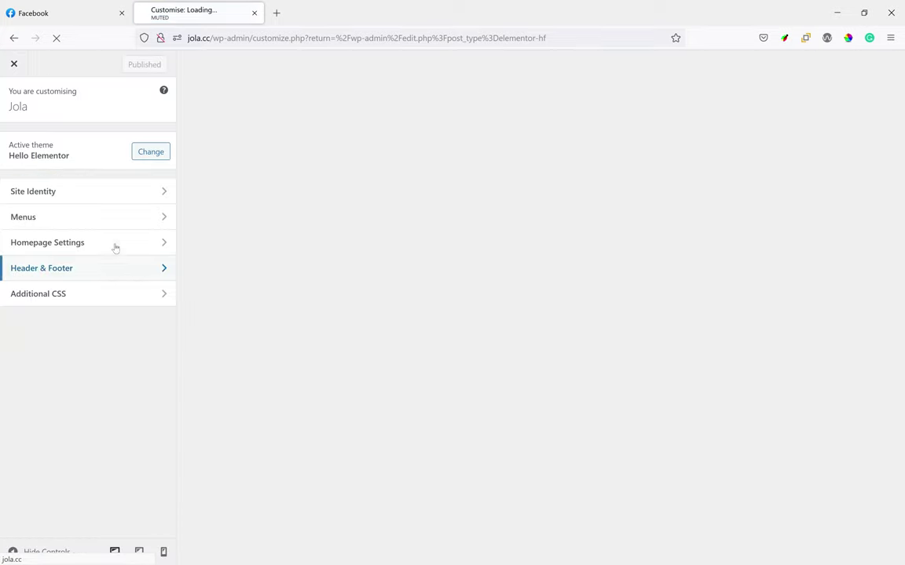
left_click(72, 292)
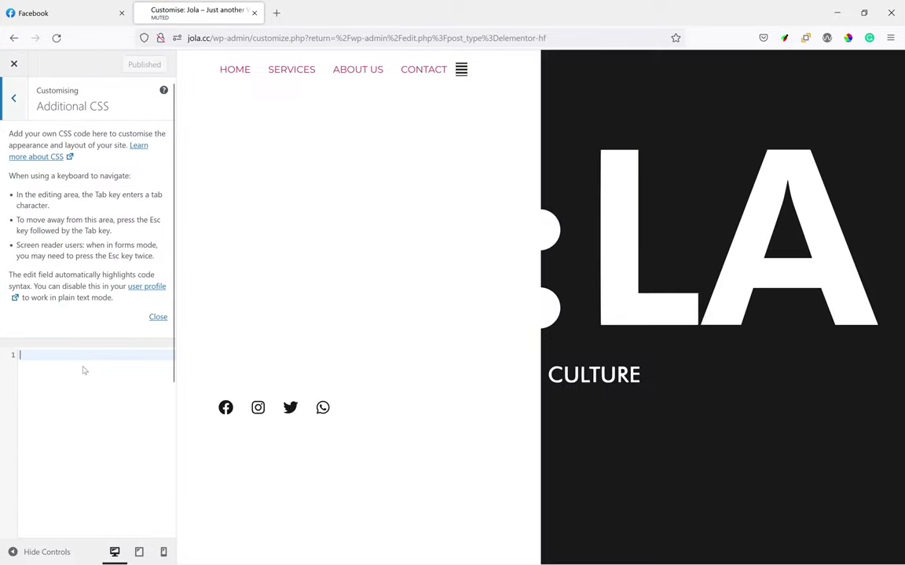
key("ctrl+v")
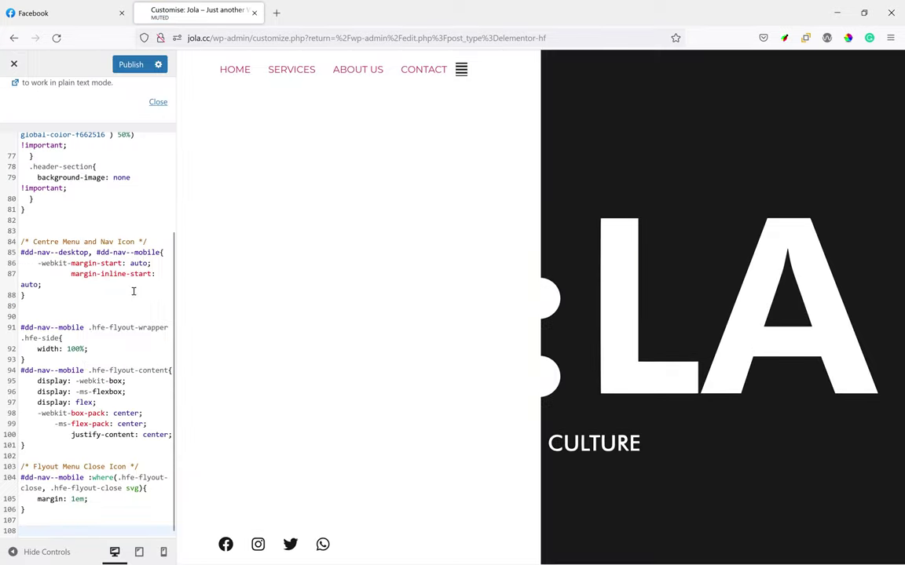
left_click(110, 64)
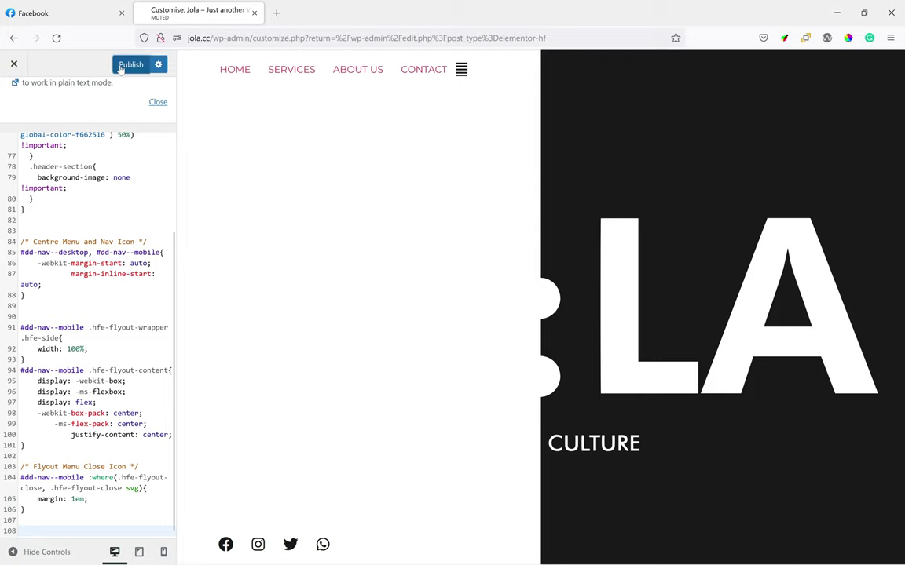
left_click(12, 64)
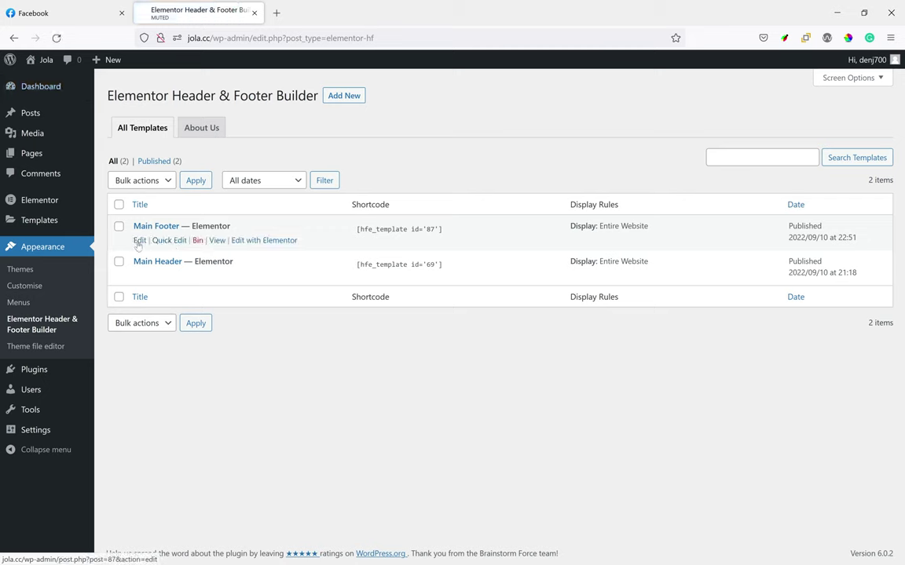
Reopen Main Header in Elementor and give its section the CSS class header-section
left_click(185, 257)
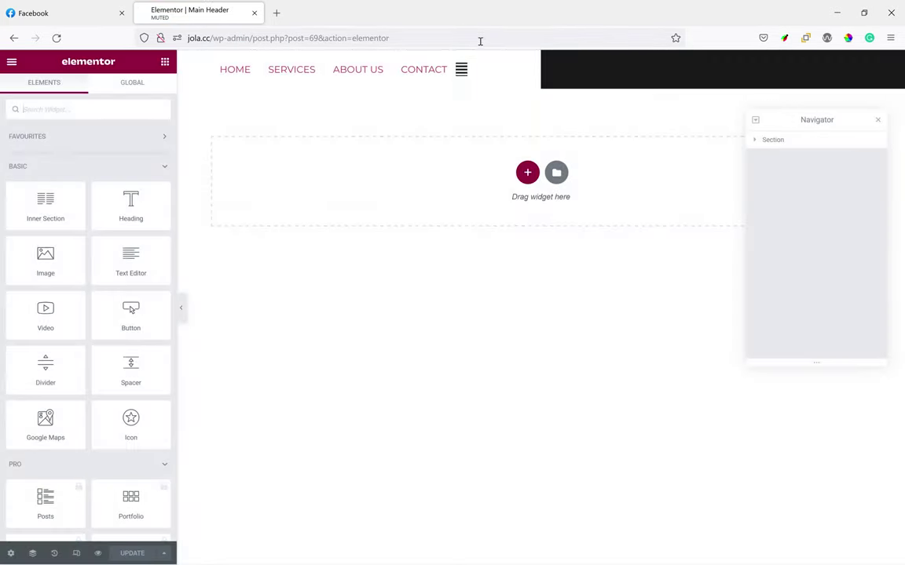
mouse_move(484, 60)
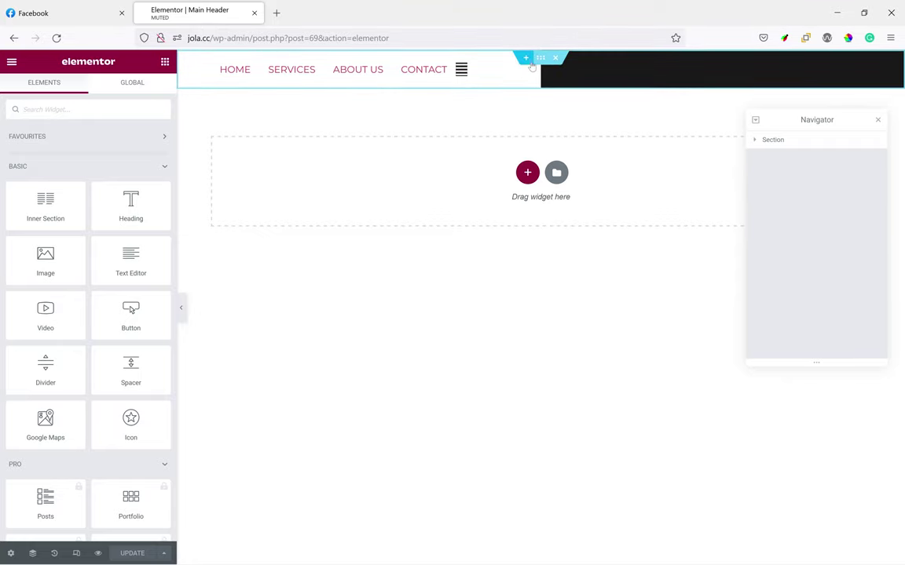
left_click(541, 59)
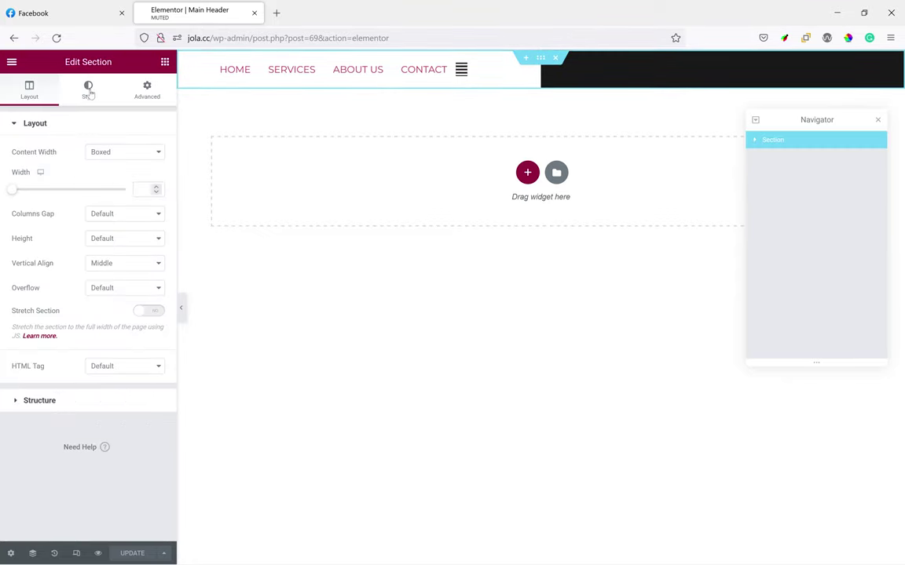
left_click(147, 90)
left_click(115, 294)
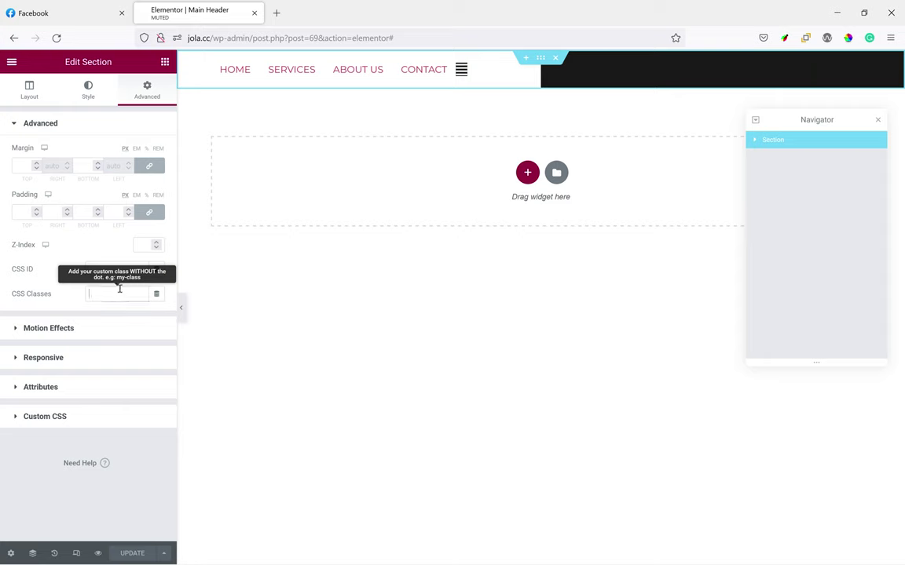
type("header-section")
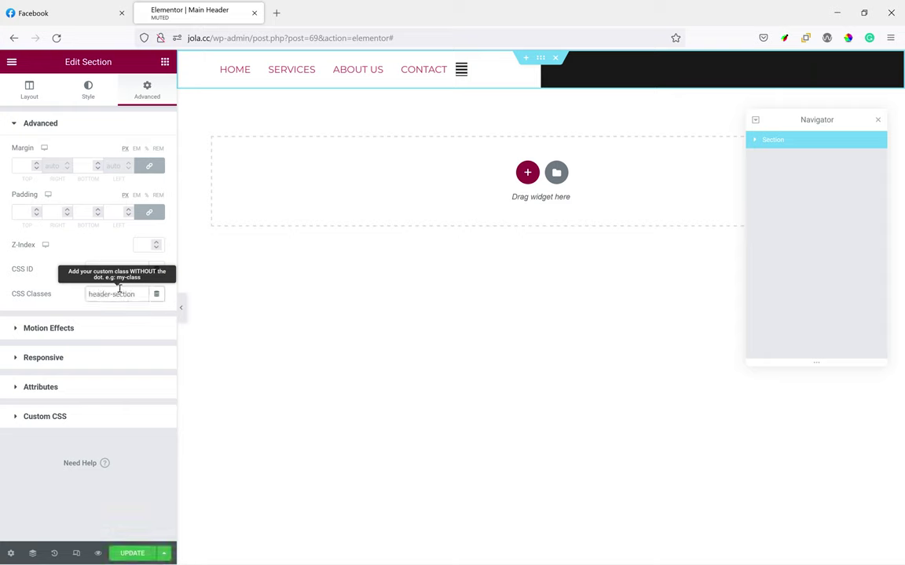
Give the first navigation menu the CSS ID dd-nav--desktop
left_click(444, 66)
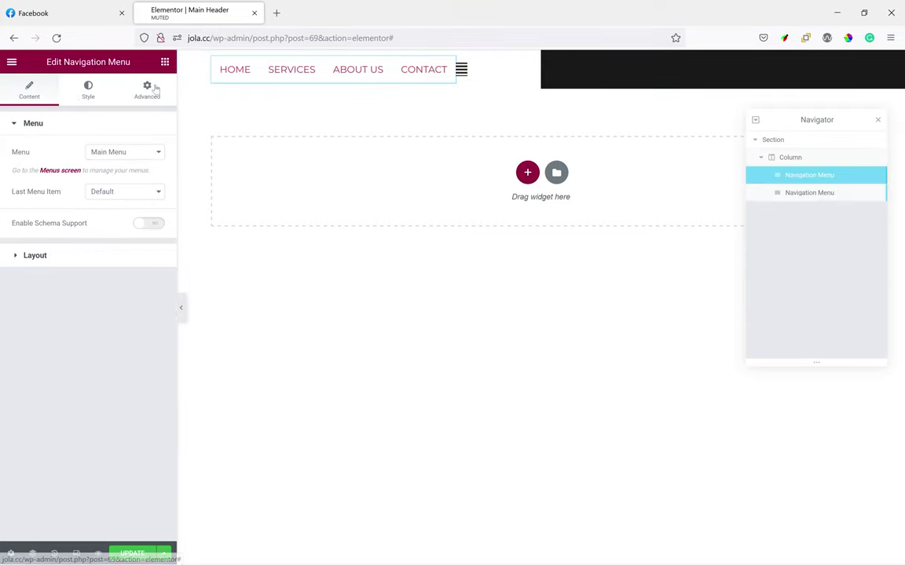
left_click(149, 91)
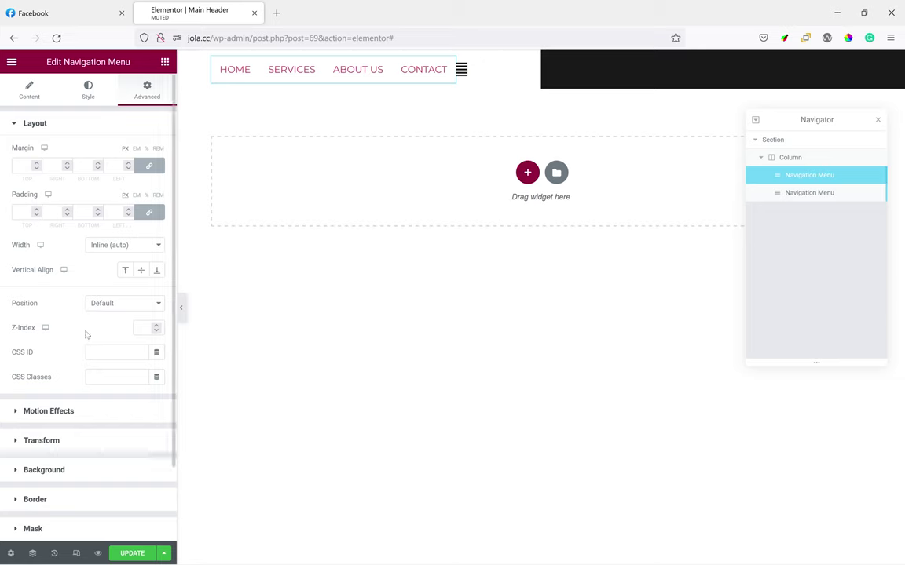
left_click(121, 382)
left_click(118, 351)
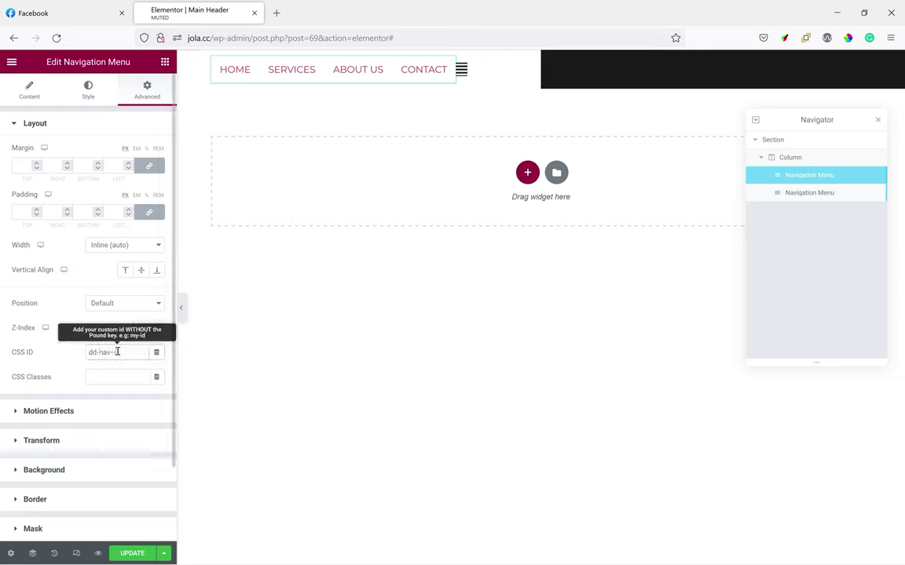
type("dd-nav--desktop")
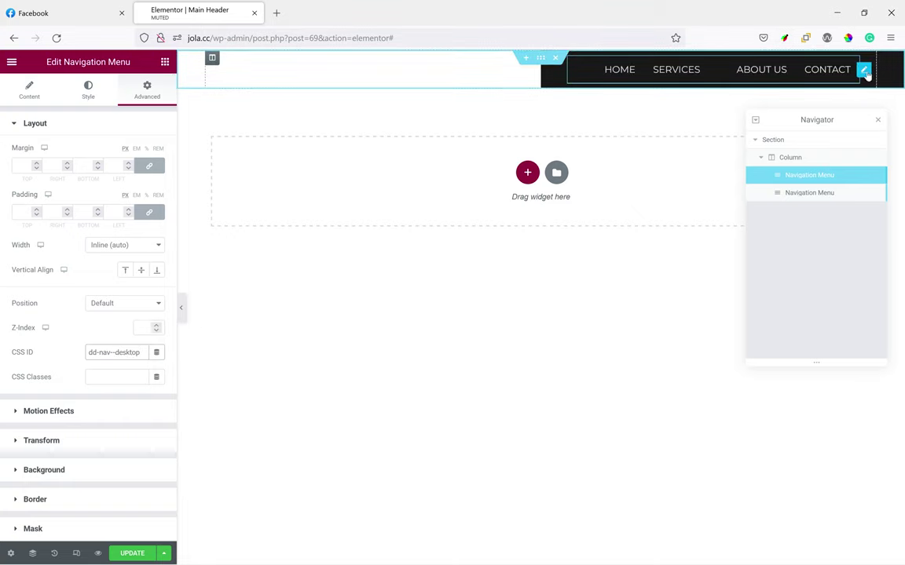
Give the second navigation menu the CSS ID dd-nav--mobile and save the header
left_click(864, 71)
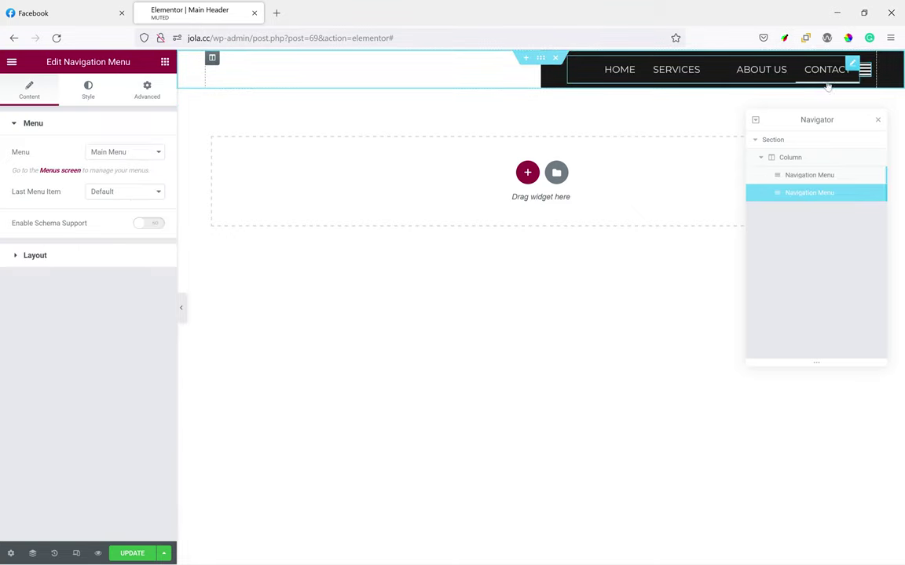
left_click(144, 90)
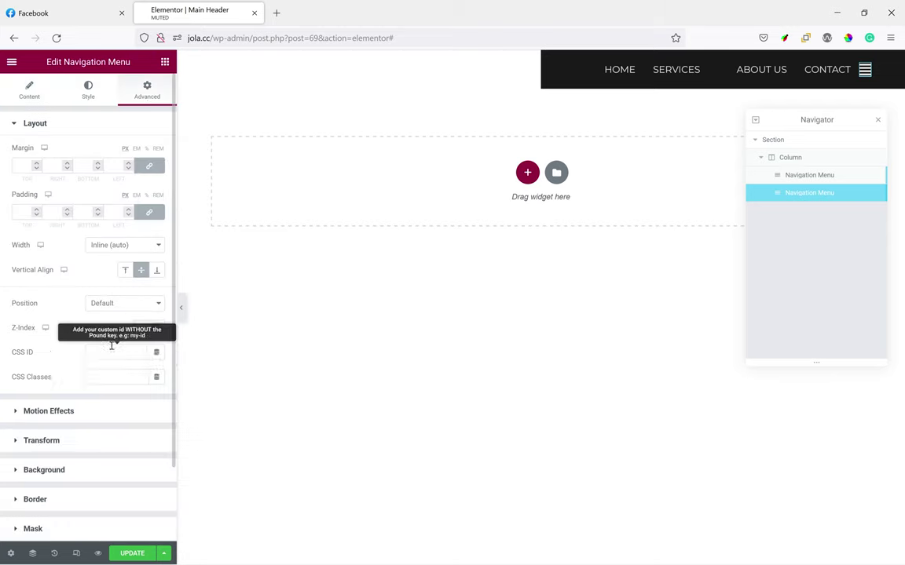
left_click(113, 351)
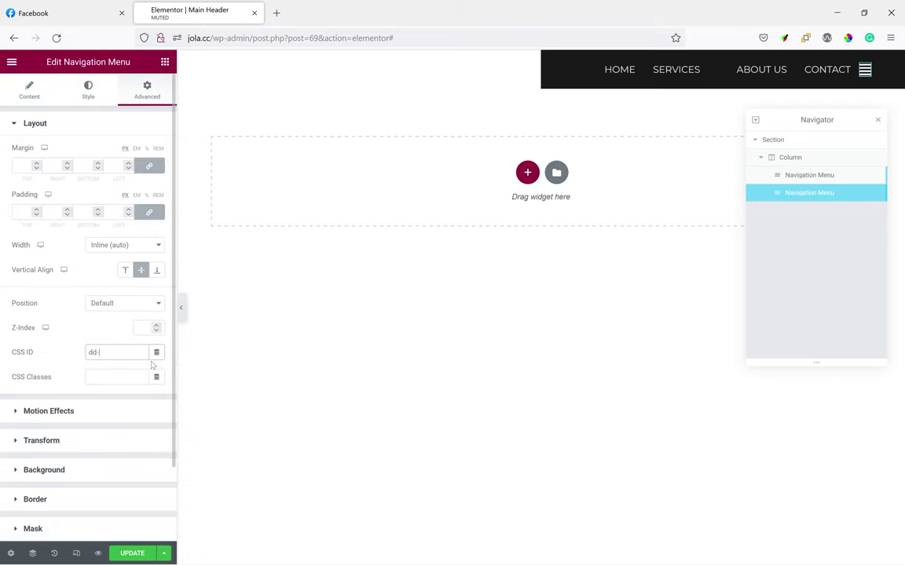
type("dd-nav--mobile")
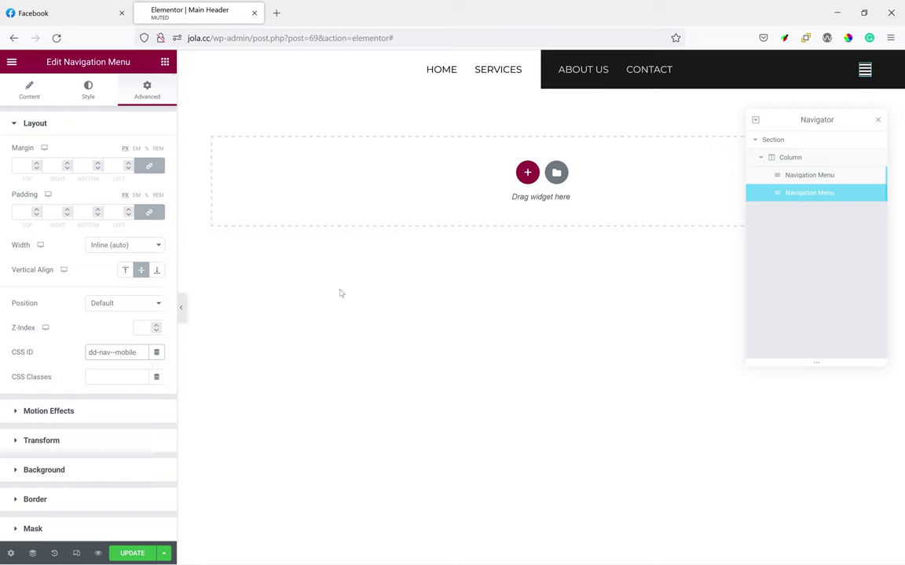
left_click(132, 552)
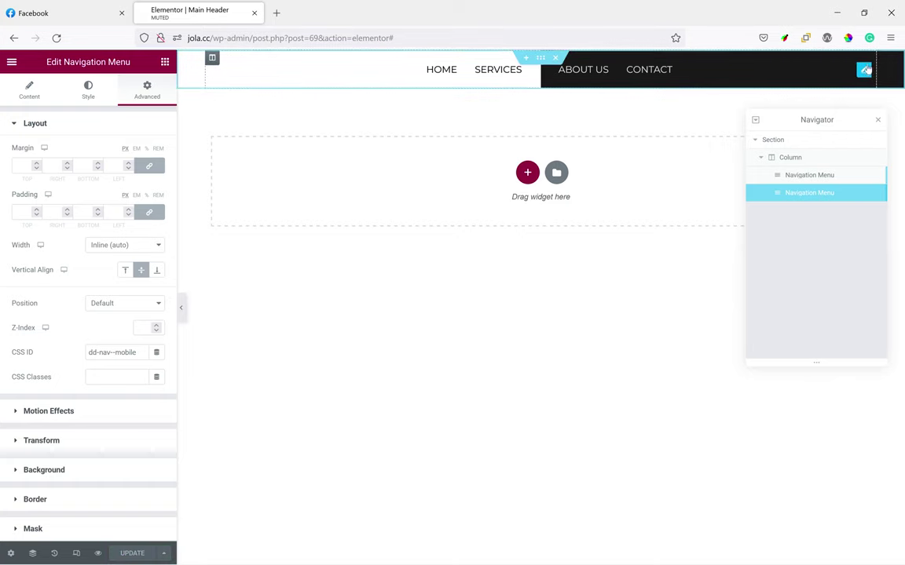
Give the second menu a Black-700 background and White text, save, and exit Elementor
left_click(88, 88)
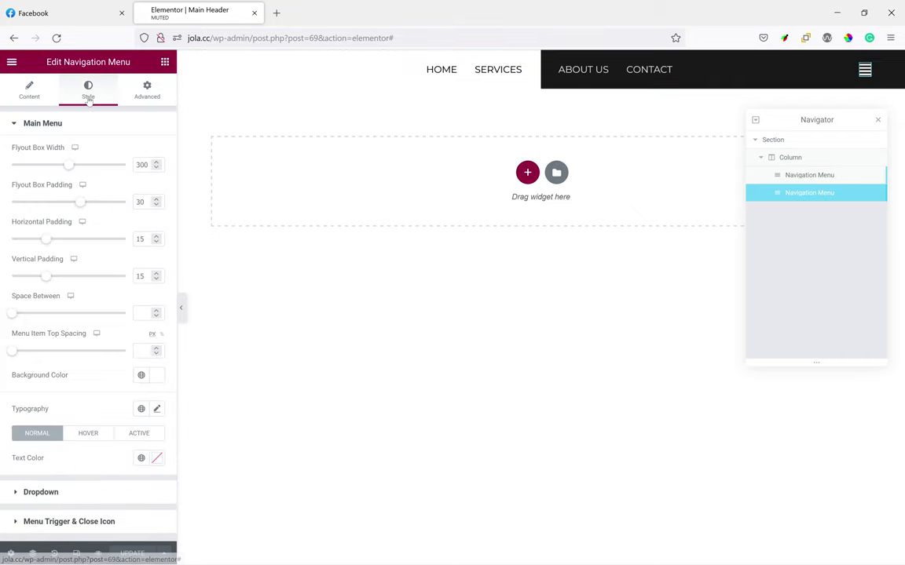
left_click(140, 377)
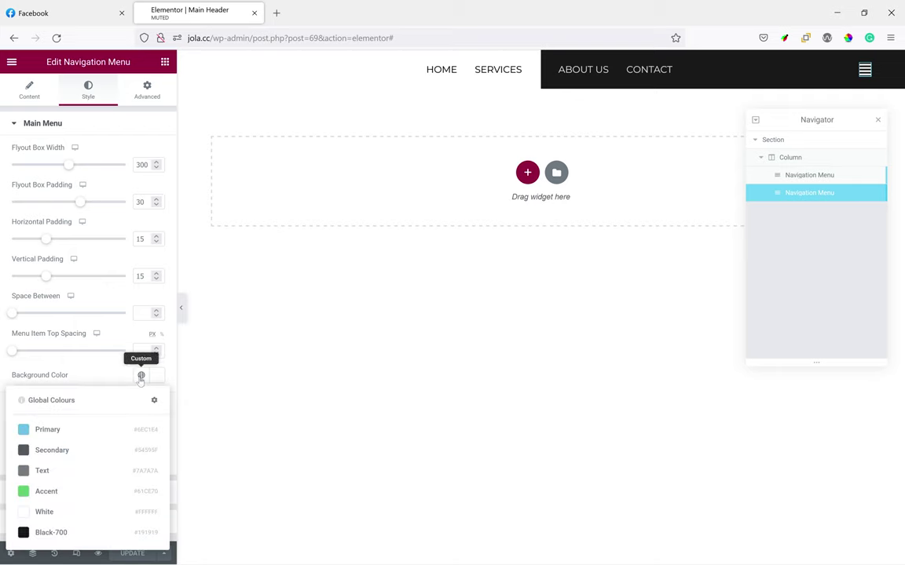
left_click(75, 535)
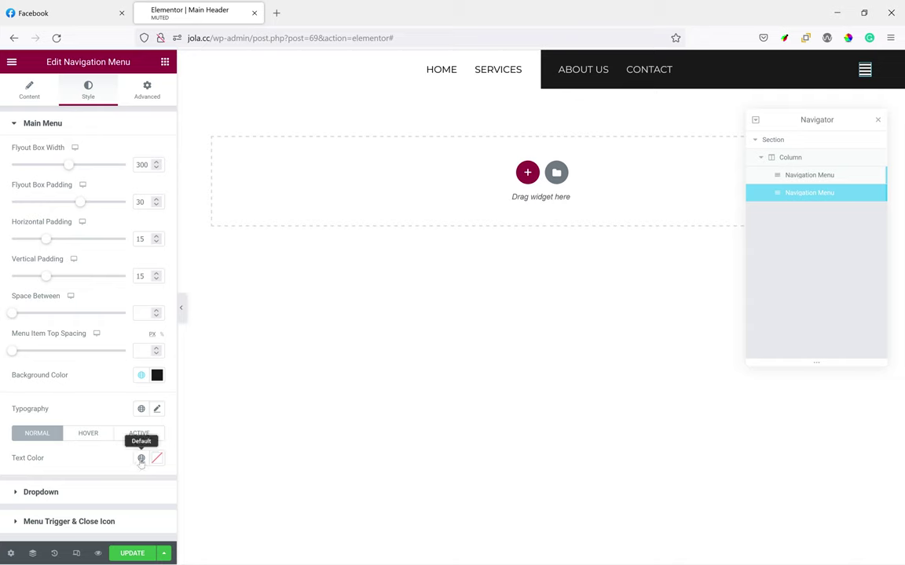
left_click(141, 459)
left_click(41, 409)
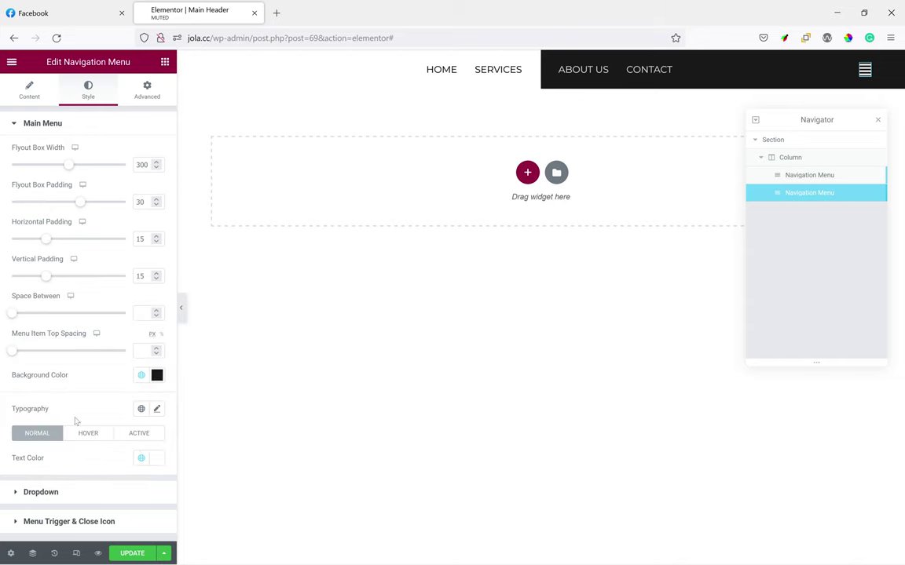
left_click(132, 553)
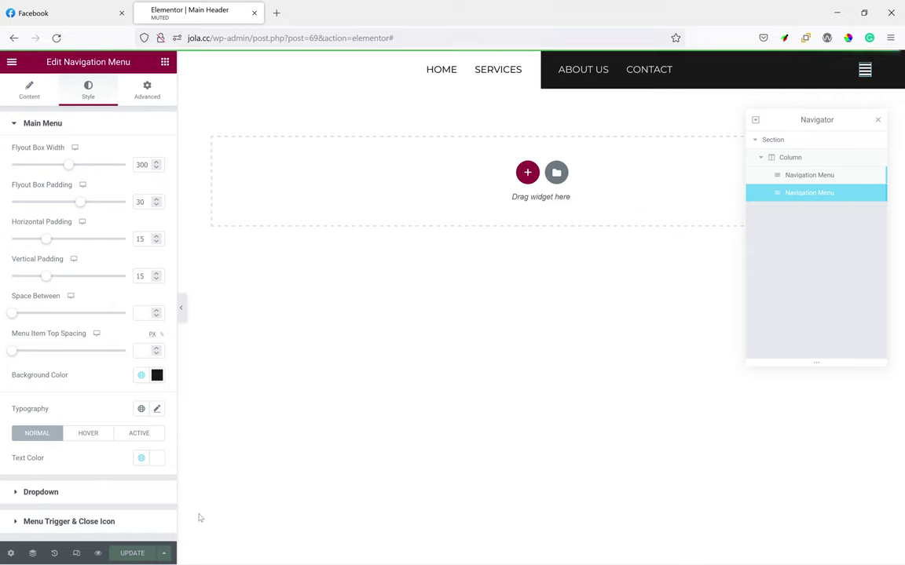
left_click(11, 62)
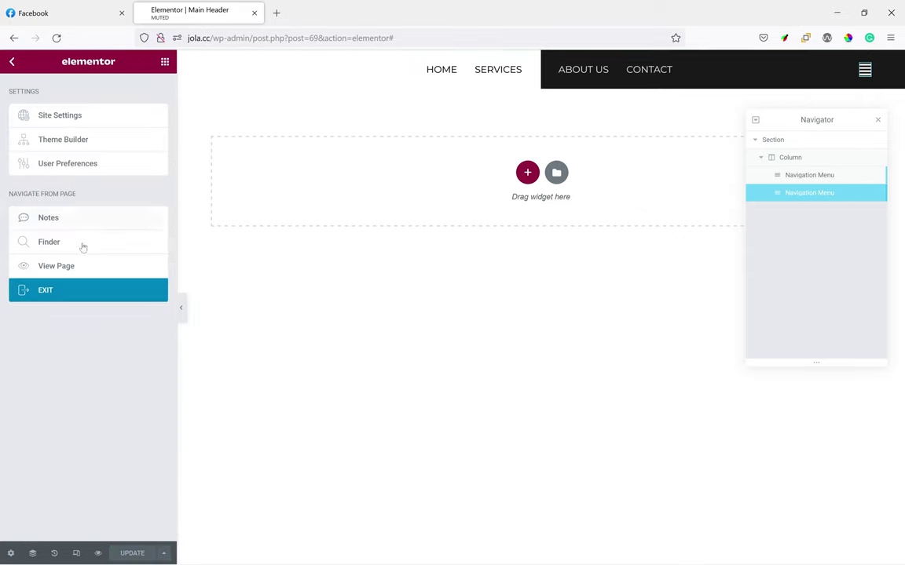
left_click(76, 290)
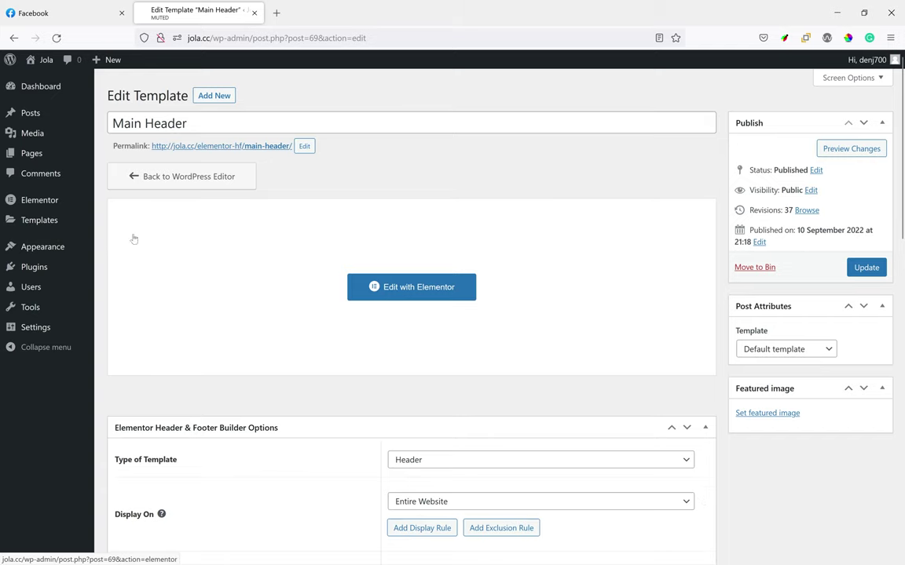
Add the CSS class 'hero-image' to the Home page's JO:LA logo image and update the page
left_click(59, 152)
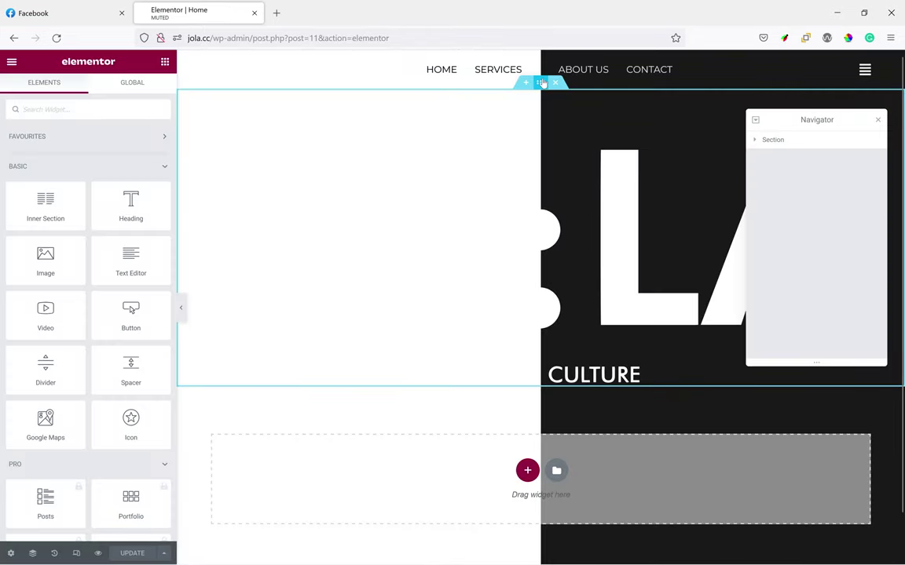
left_click(542, 84)
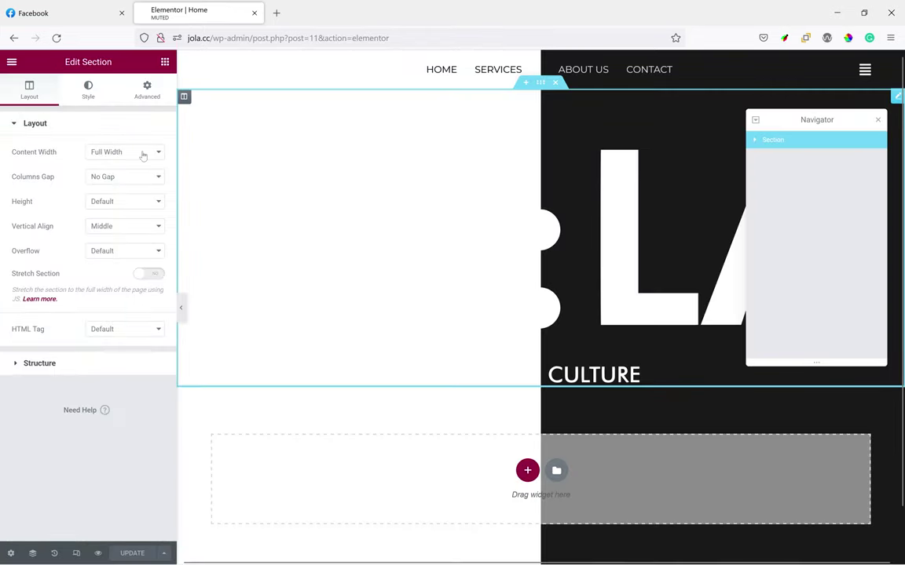
left_click(154, 92)
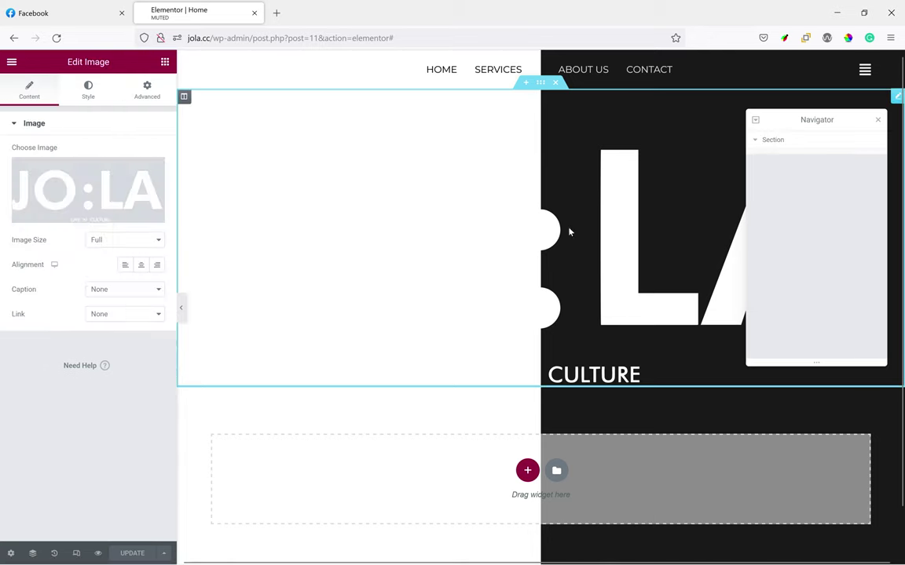
left_click(147, 90)
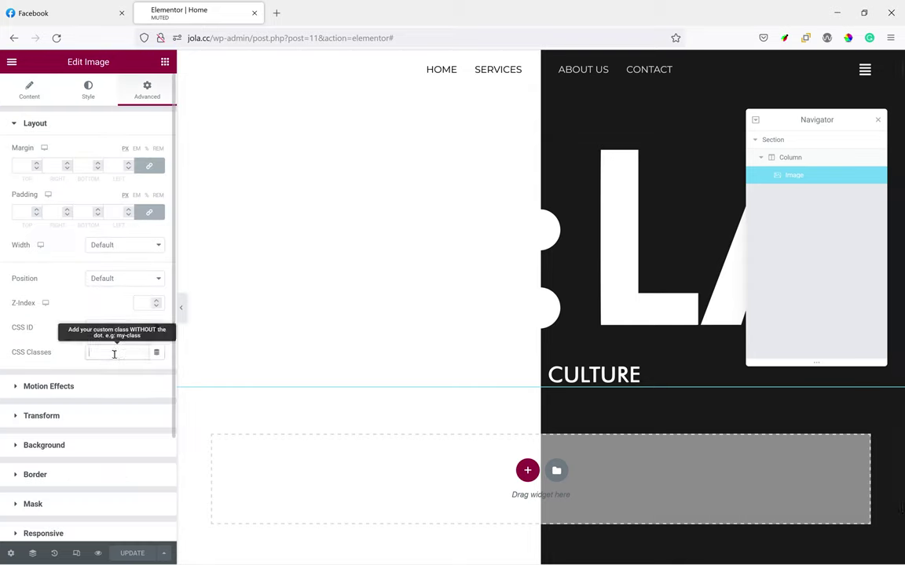
type("hero-image")
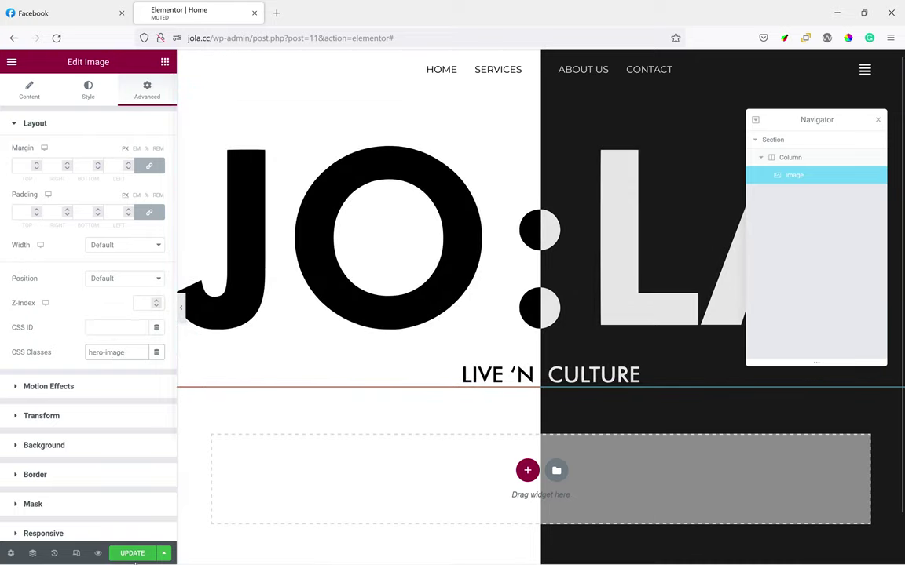
left_click(132, 553)
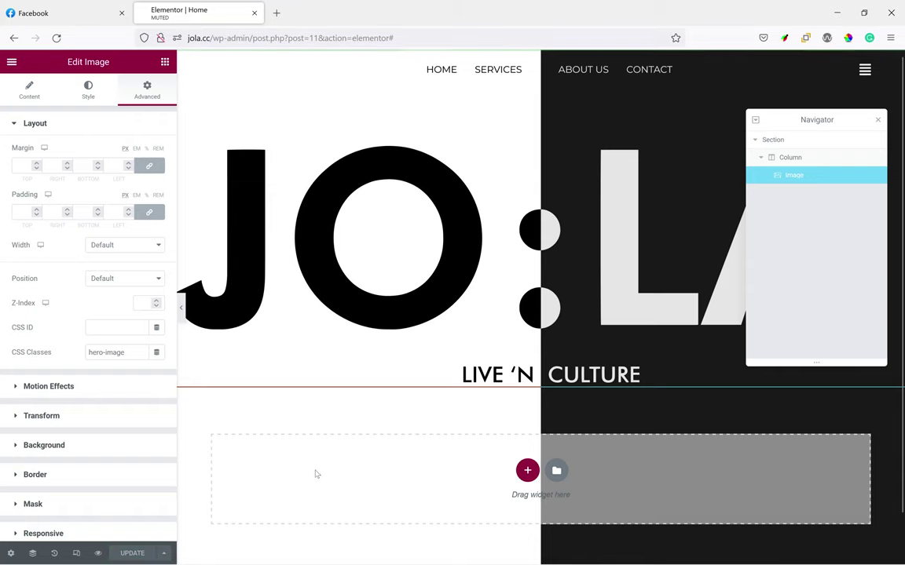
left_click(10, 61)
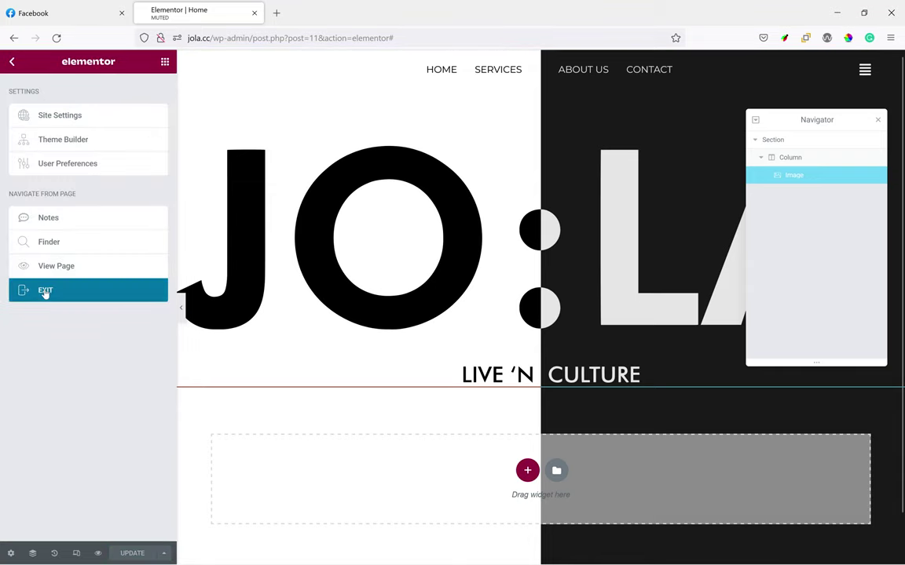
Exit the Home page editor and go to the Elementor Header & Footer Builder templates
left_click(40, 288)
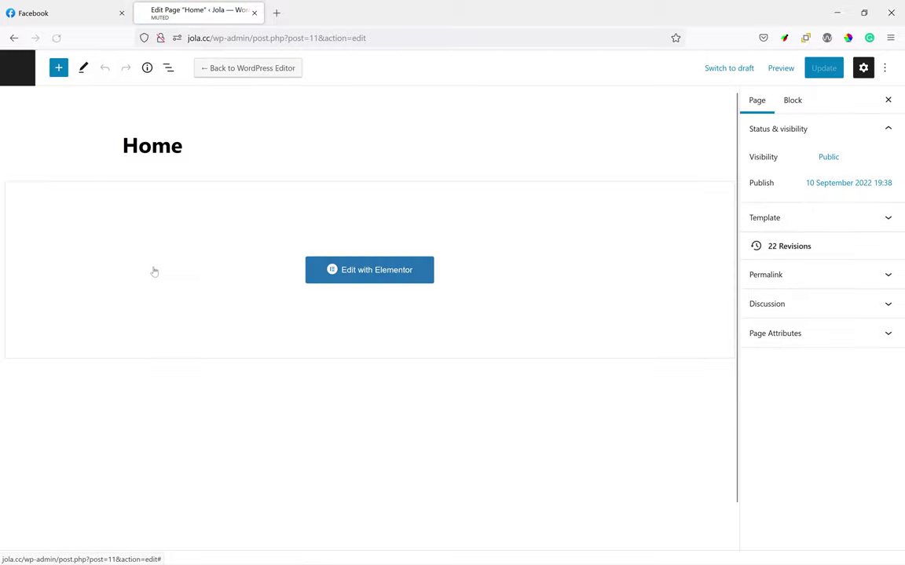
left_click(18, 68)
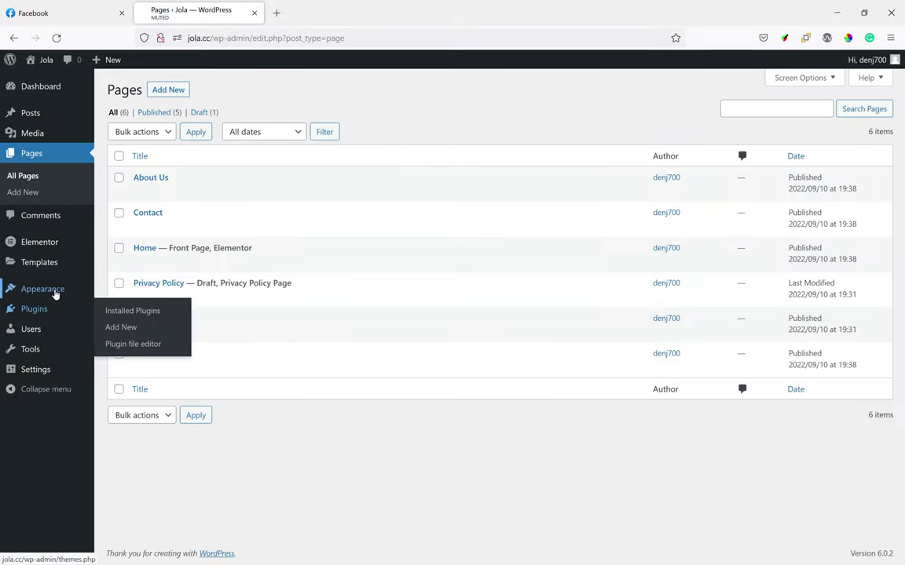
left_click(126, 348)
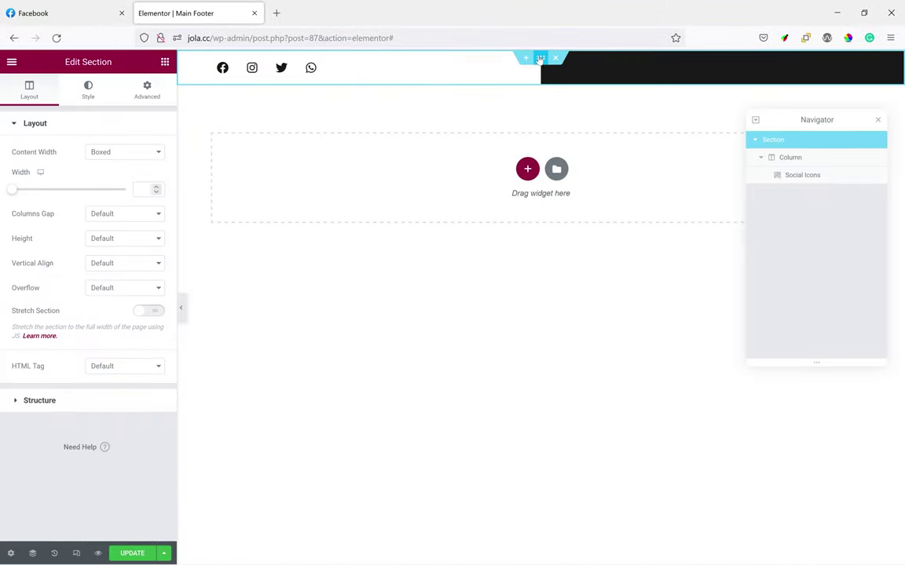
Check the footer section's CSS classes, then give the Social Icons widget the class 'dd-social' and save
left_click(147, 90)
left_click(91, 295)
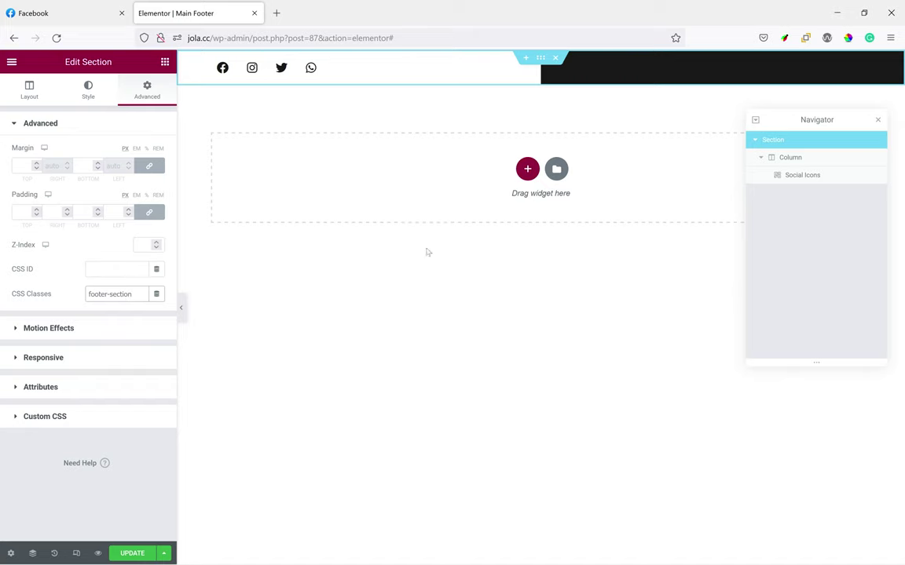
left_click(313, 71)
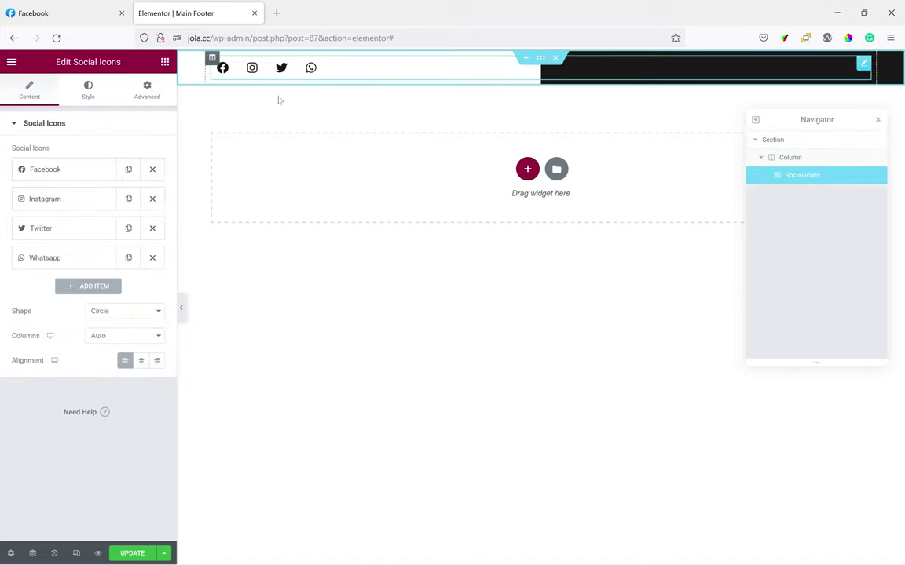
left_click(131, 92)
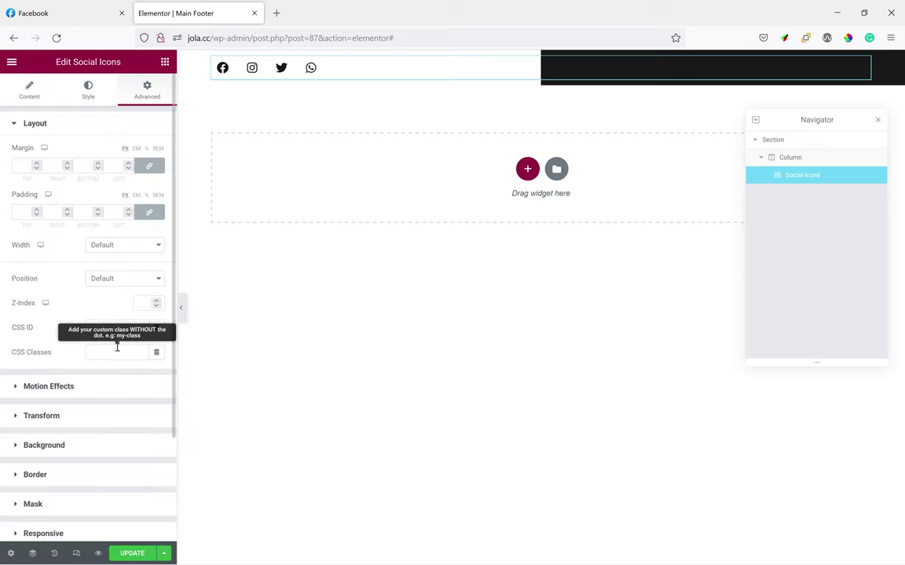
left_click(118, 352)
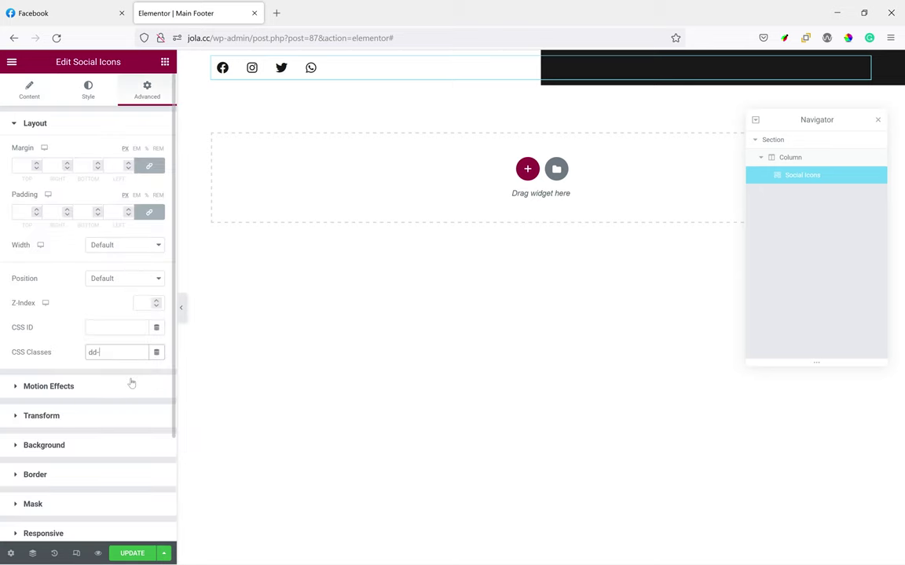
type("dd-social")
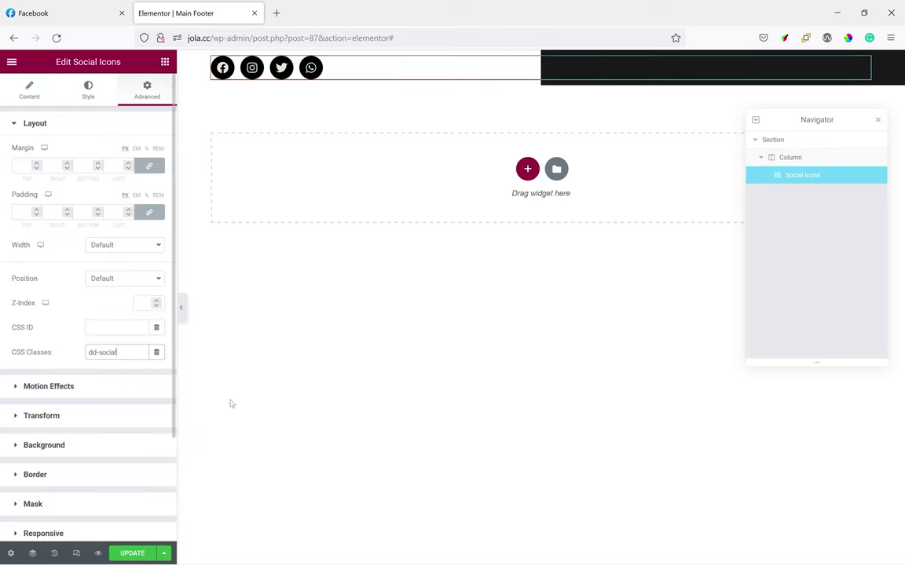
left_click(126, 553)
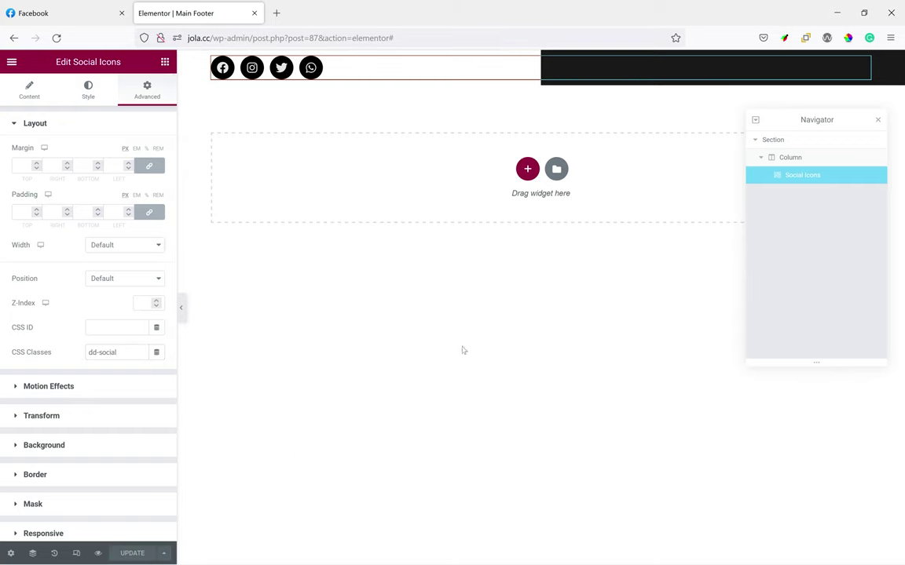
In the Mobile responsive view, set the social icons' alignment to Center and update the Main Footer
left_click(78, 549)
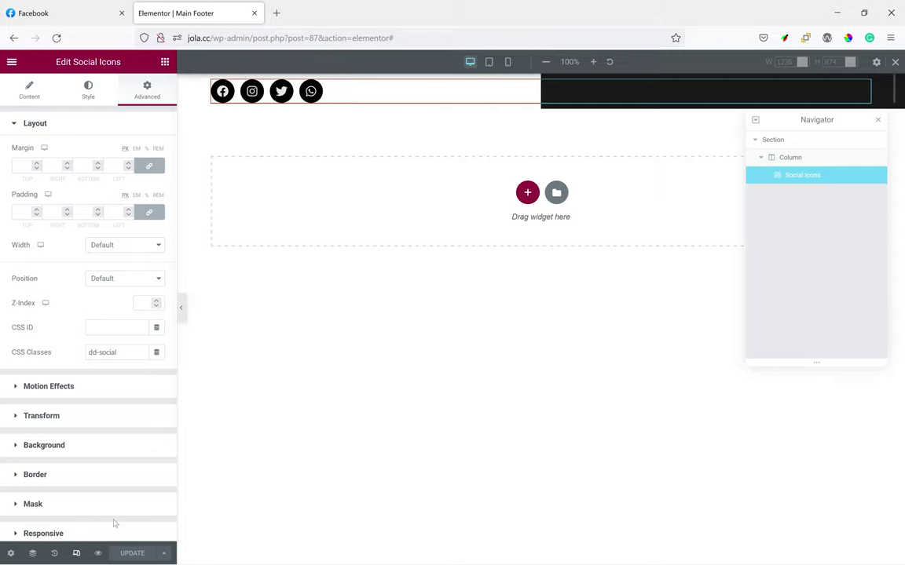
left_click(507, 63)
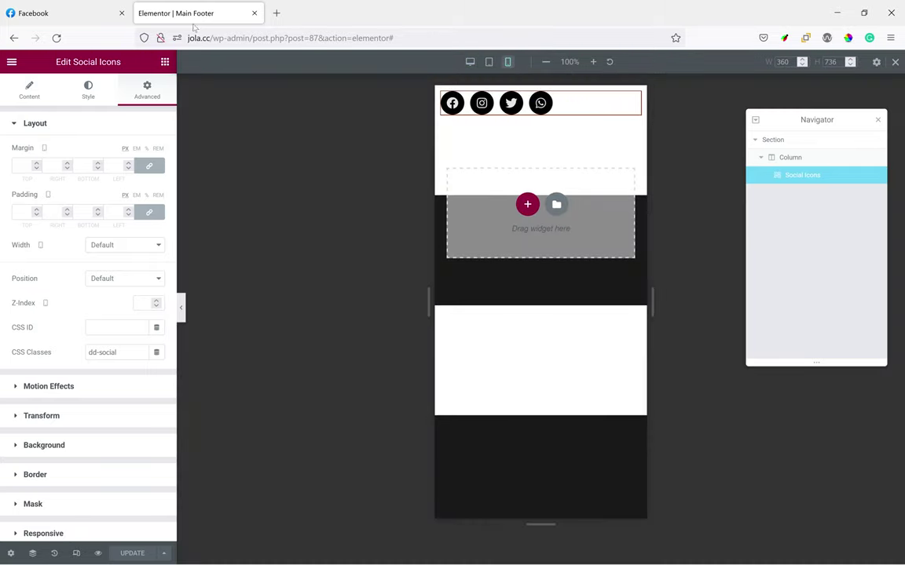
left_click(41, 5)
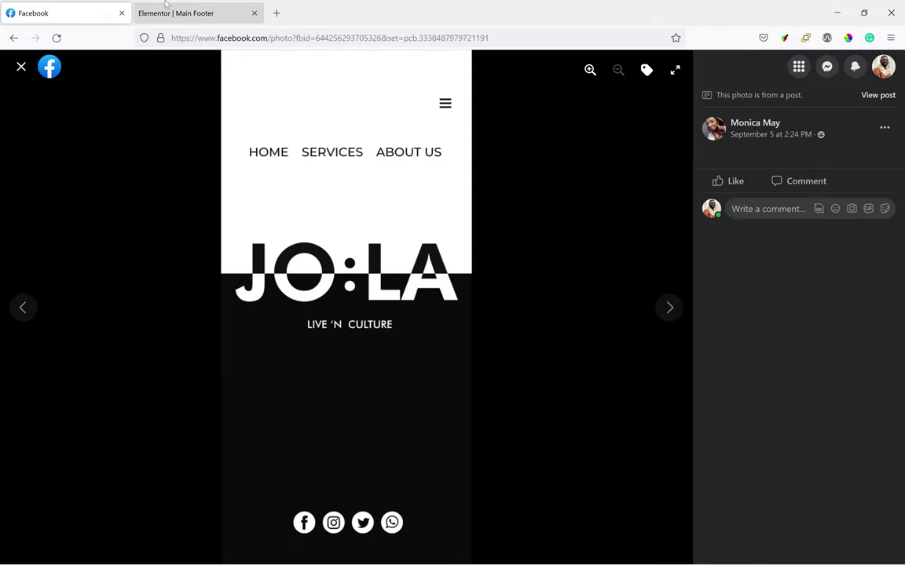
left_click(200, 12)
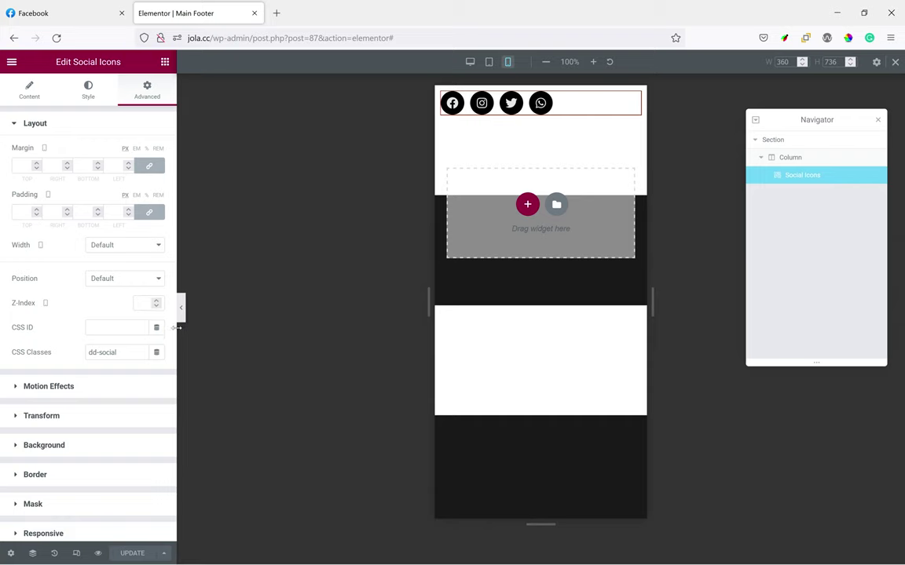
left_click(29, 90)
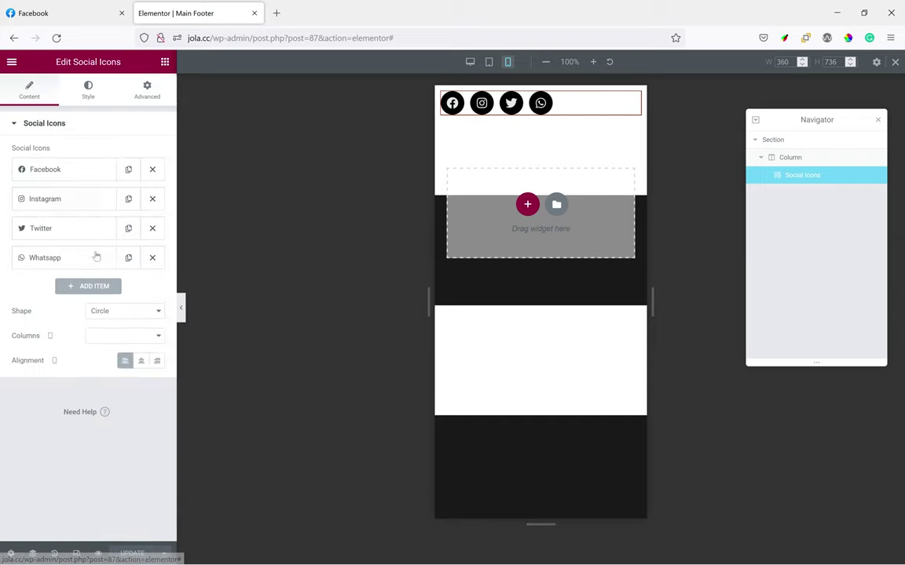
left_click(141, 360)
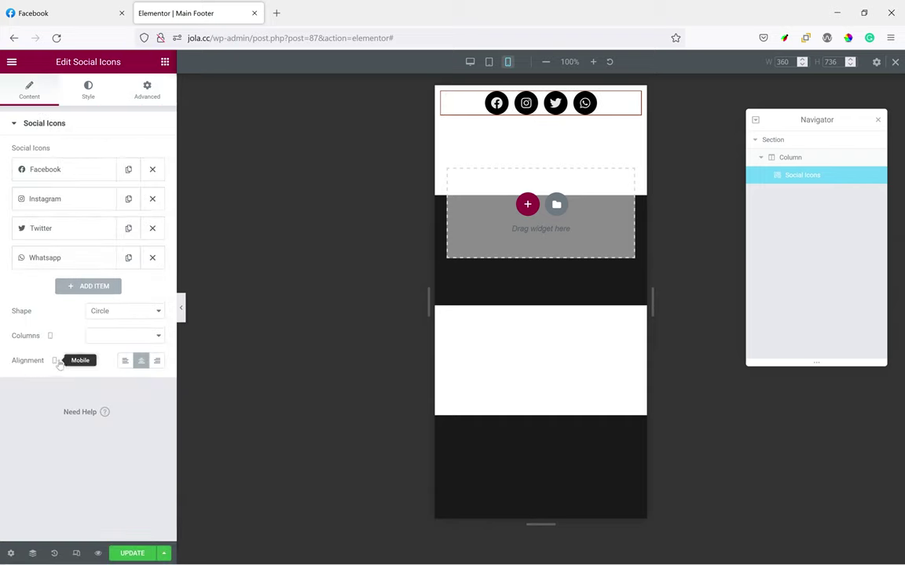
left_click(132, 553)
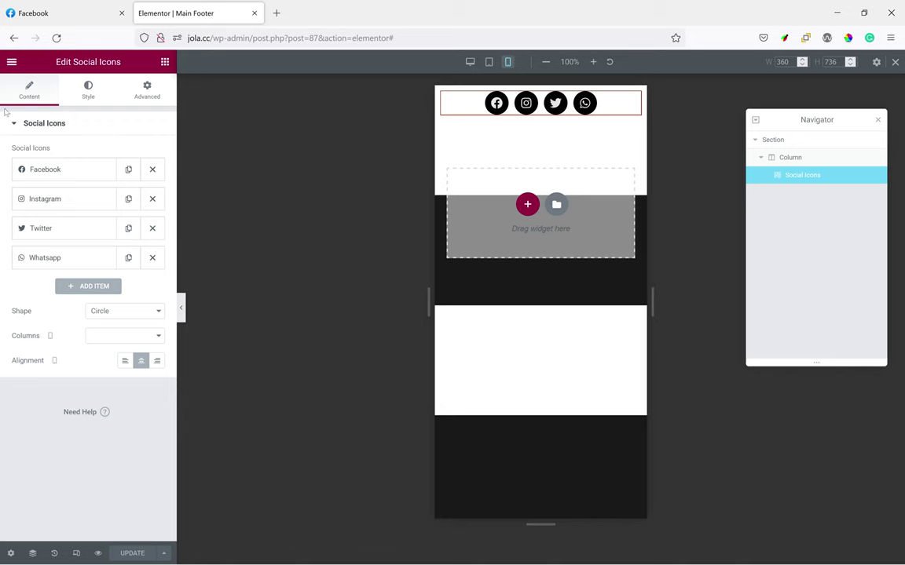
Load jola.cc in a new tab and view it in Responsive Design Mode at mobile size
left_click(276, 14)
left_click(285, 41)
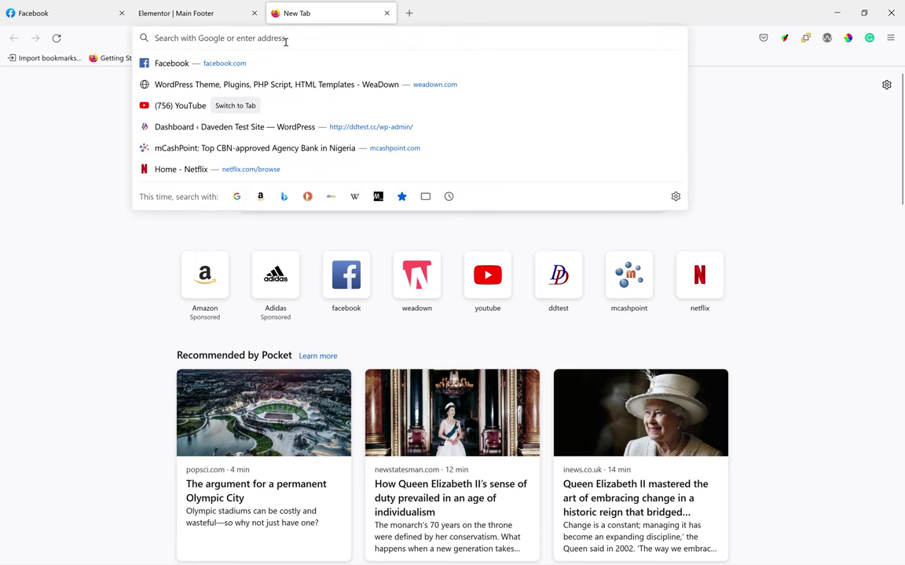
type("jola.cc")
key("Return")
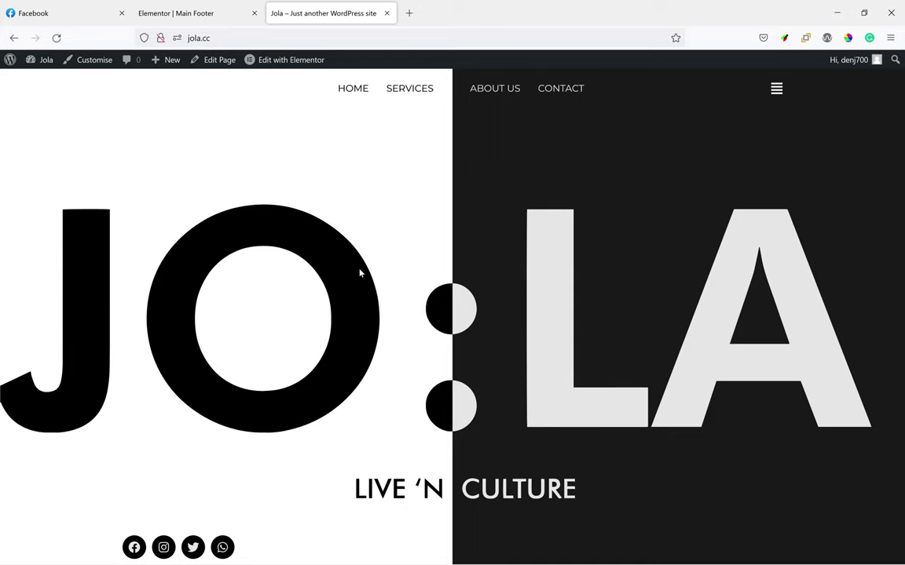
key("ctrl+shift+m")
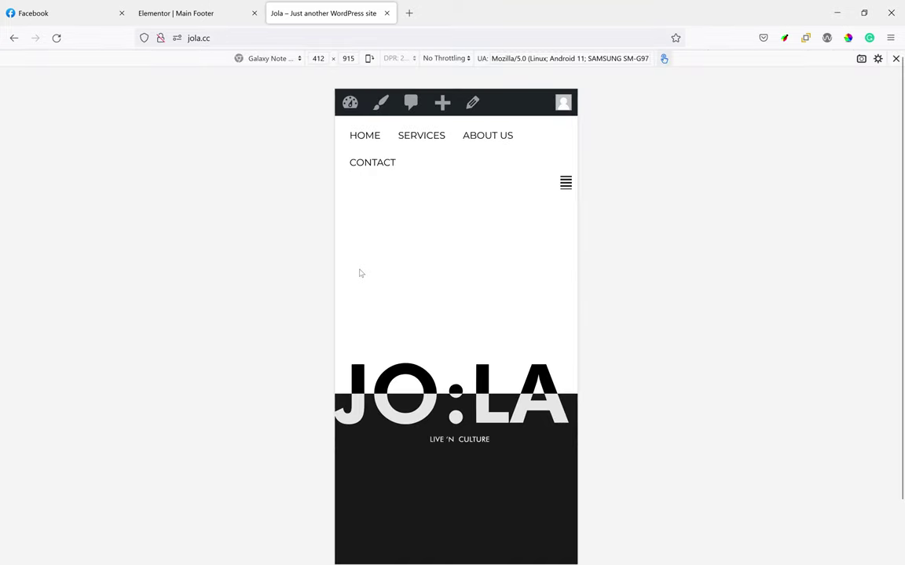
scroll(398, 281, "down", 2)
scroll(466, 329, "up", 2)
Compare the live site with the reference design, then return to the Main Footer editor
left_click(75, 11)
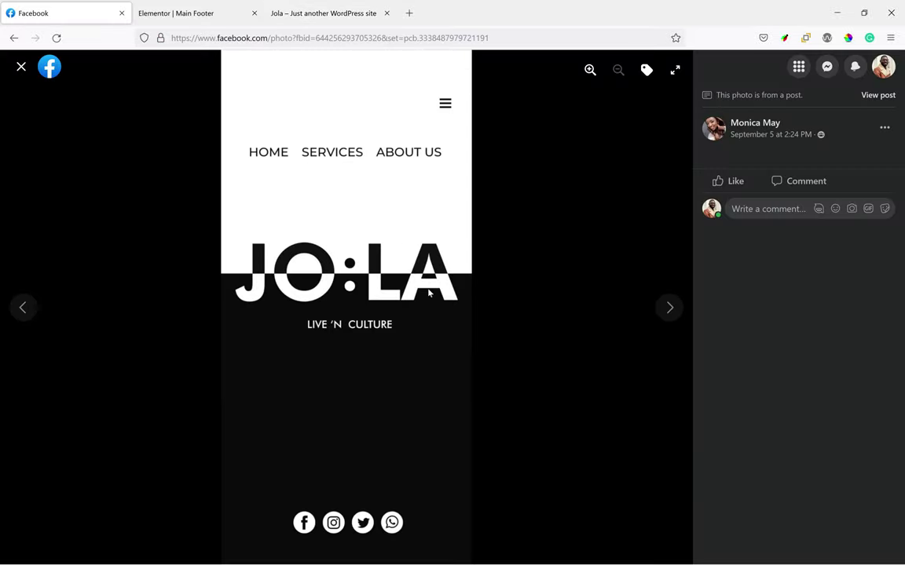
left_click(340, 9)
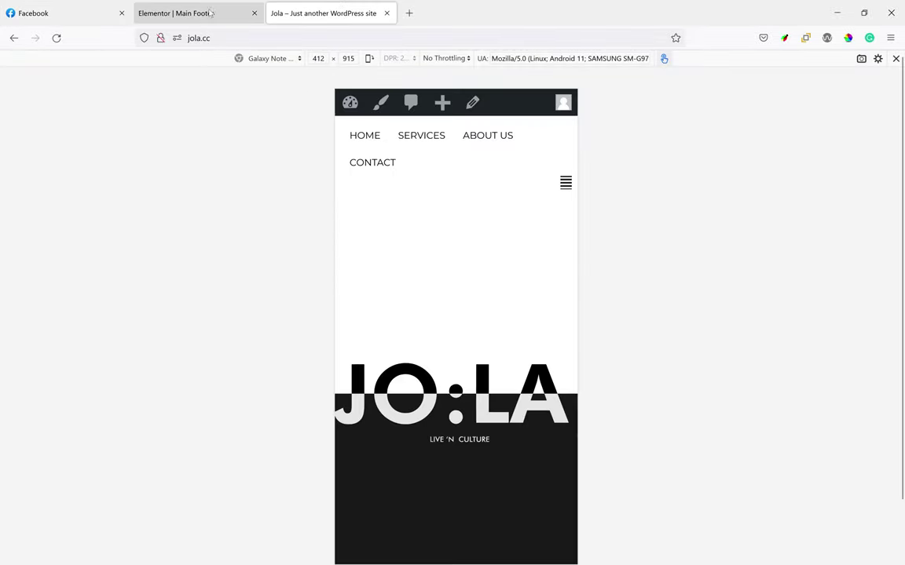
left_click(176, 8)
left_click(13, 59)
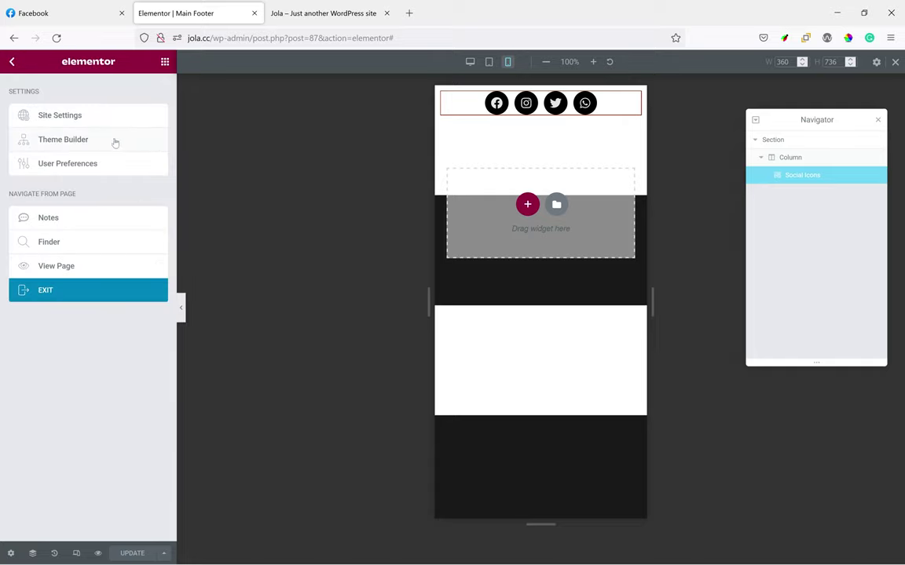
Change the Home page hero image's width from 100 to 90% and update the page
left_click(91, 289)
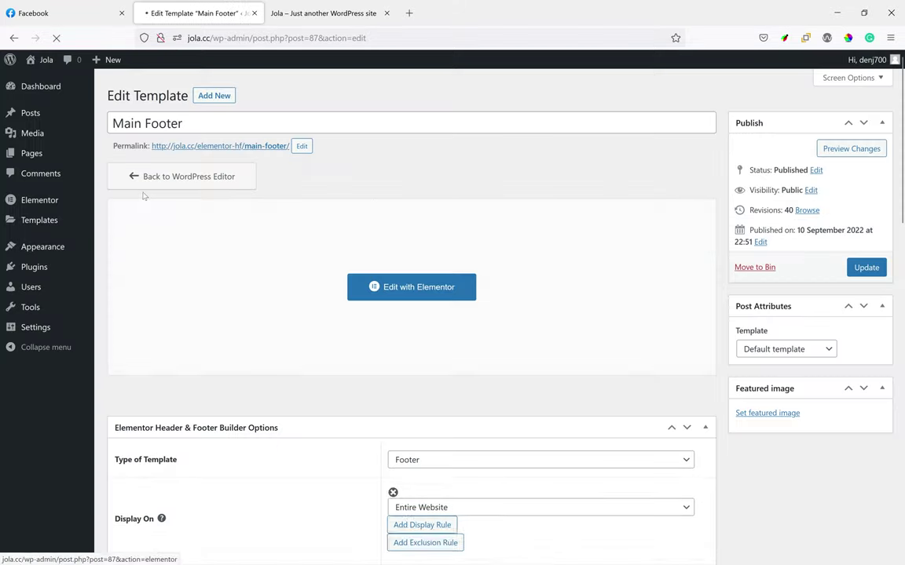
left_click(31, 154)
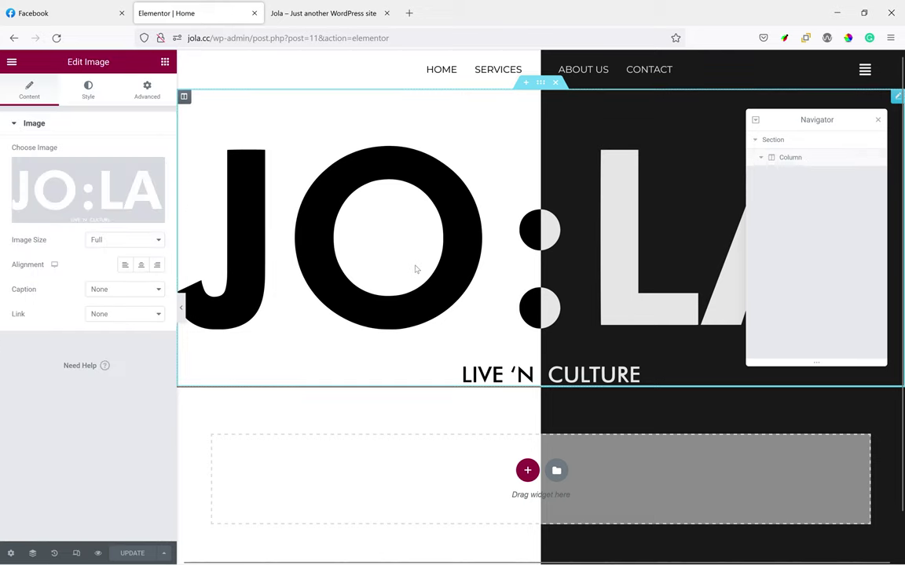
left_click(88, 88)
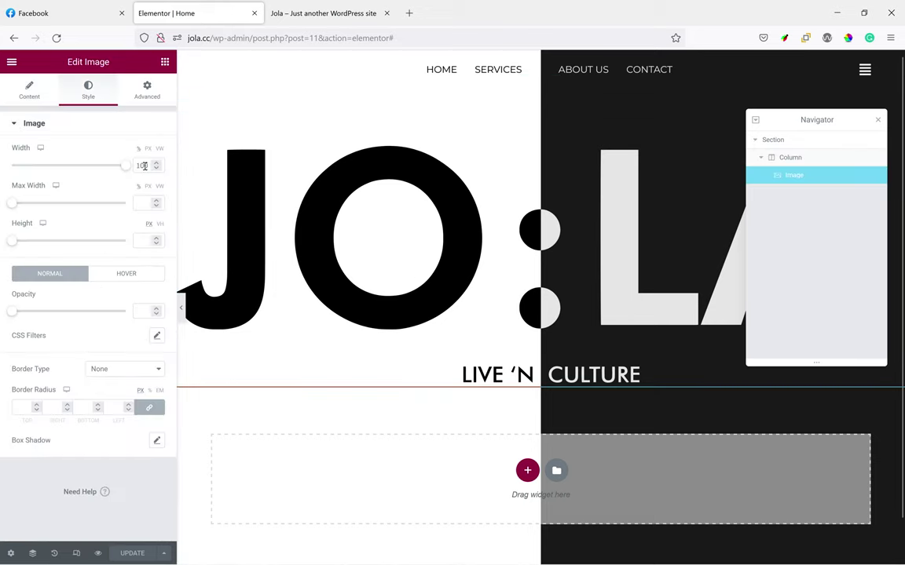
left_click_drag(146, 165, 103, 168)
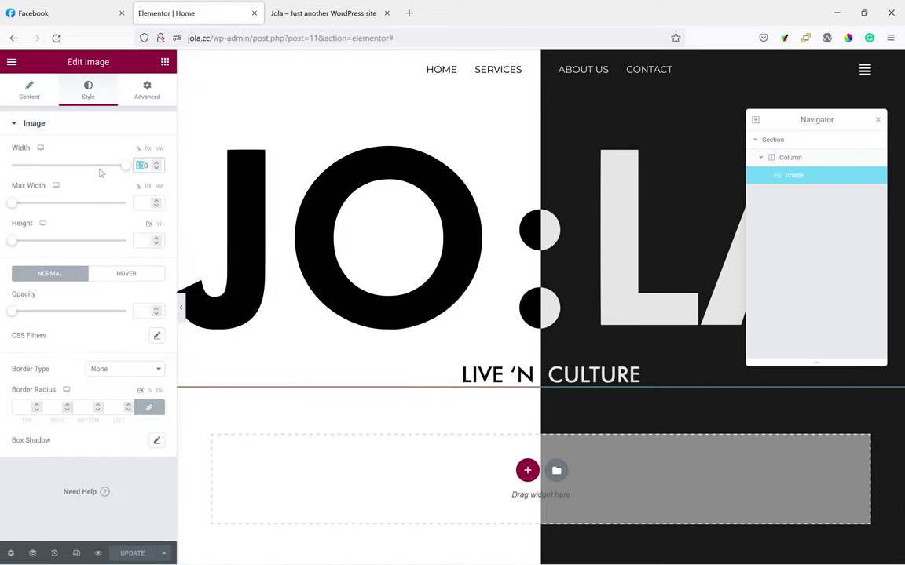
type("90")
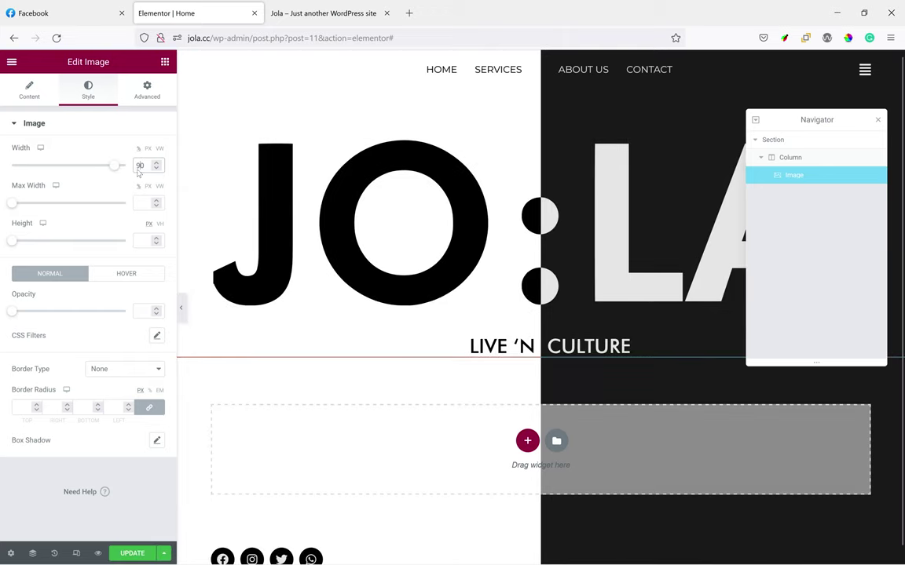
left_click(131, 552)
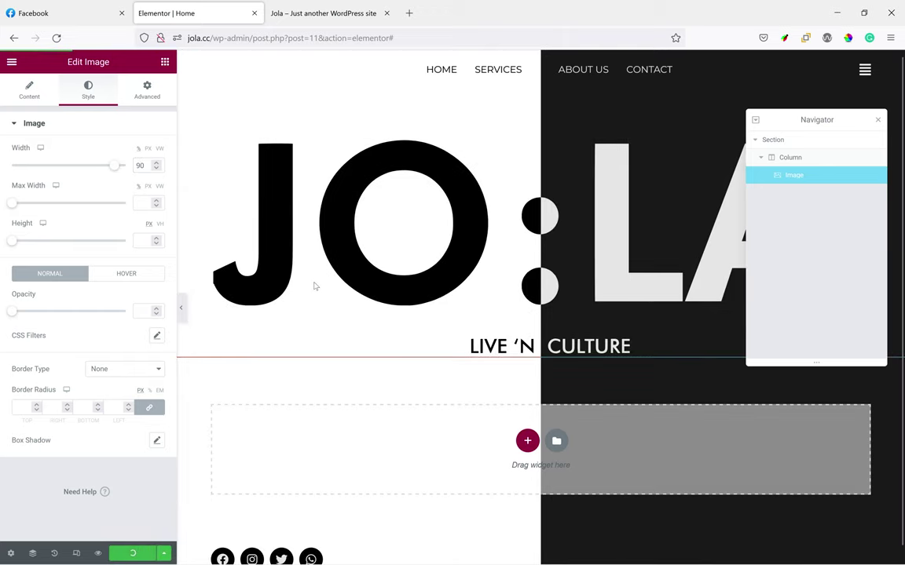
left_click(329, 12)
Reload jola.cc and close Responsive Design Mode to see the full desktop layout
left_click(56, 38)
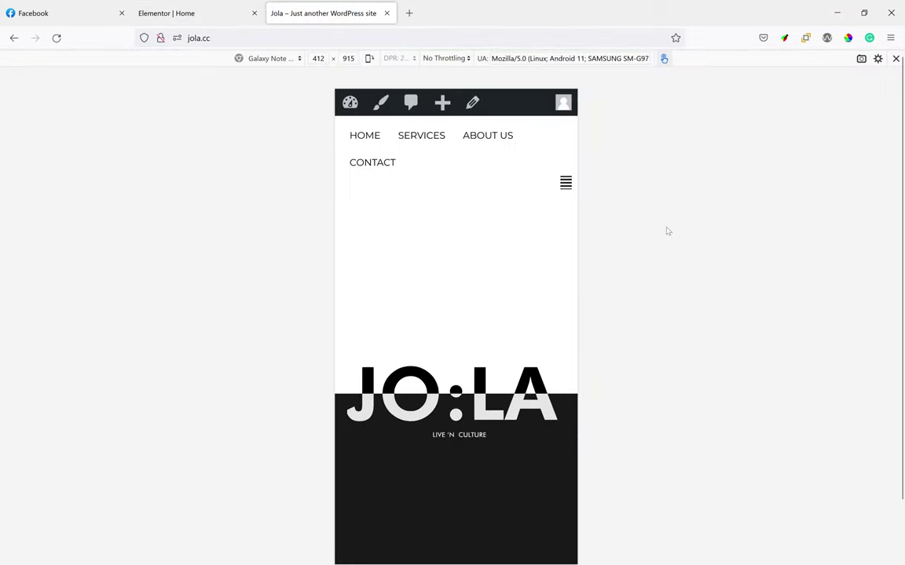
key("ctrl+shift+m")
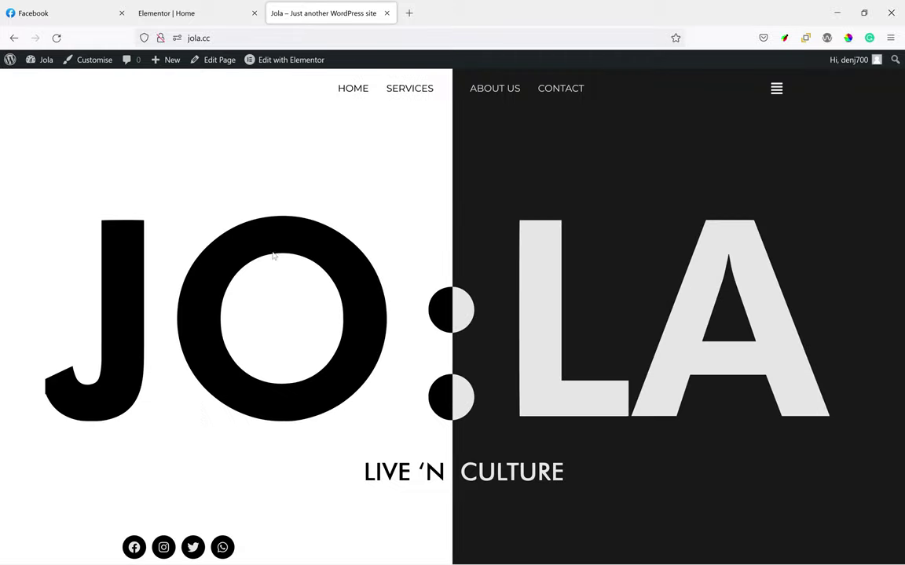